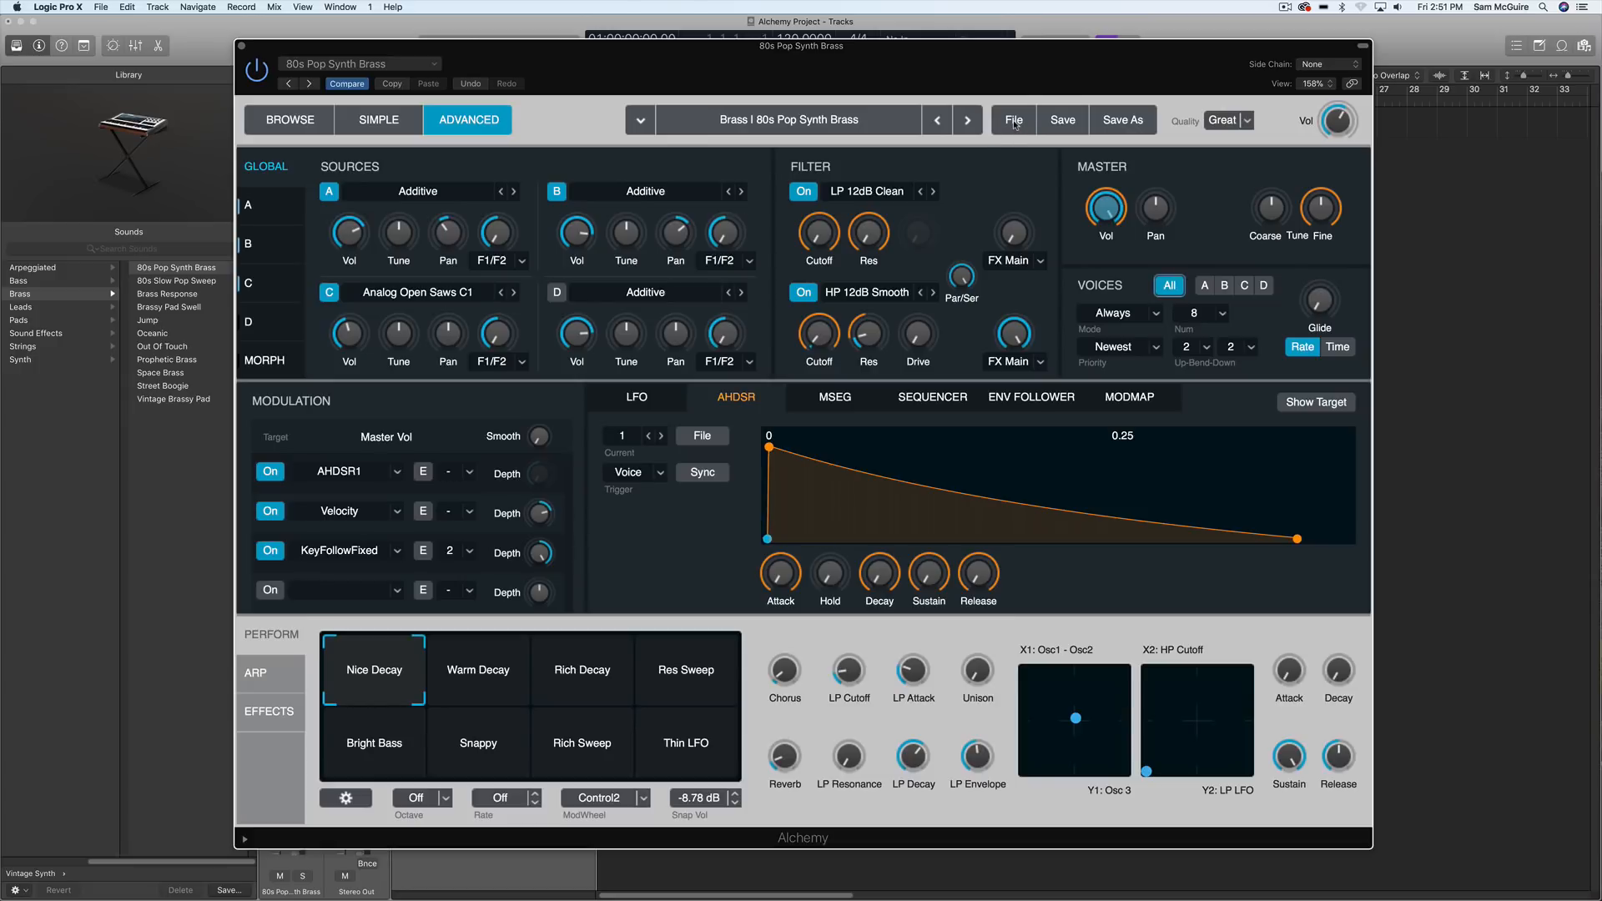
- Initialize the Alchemy preset to its default state and display the settings of source A
click(1015, 125)
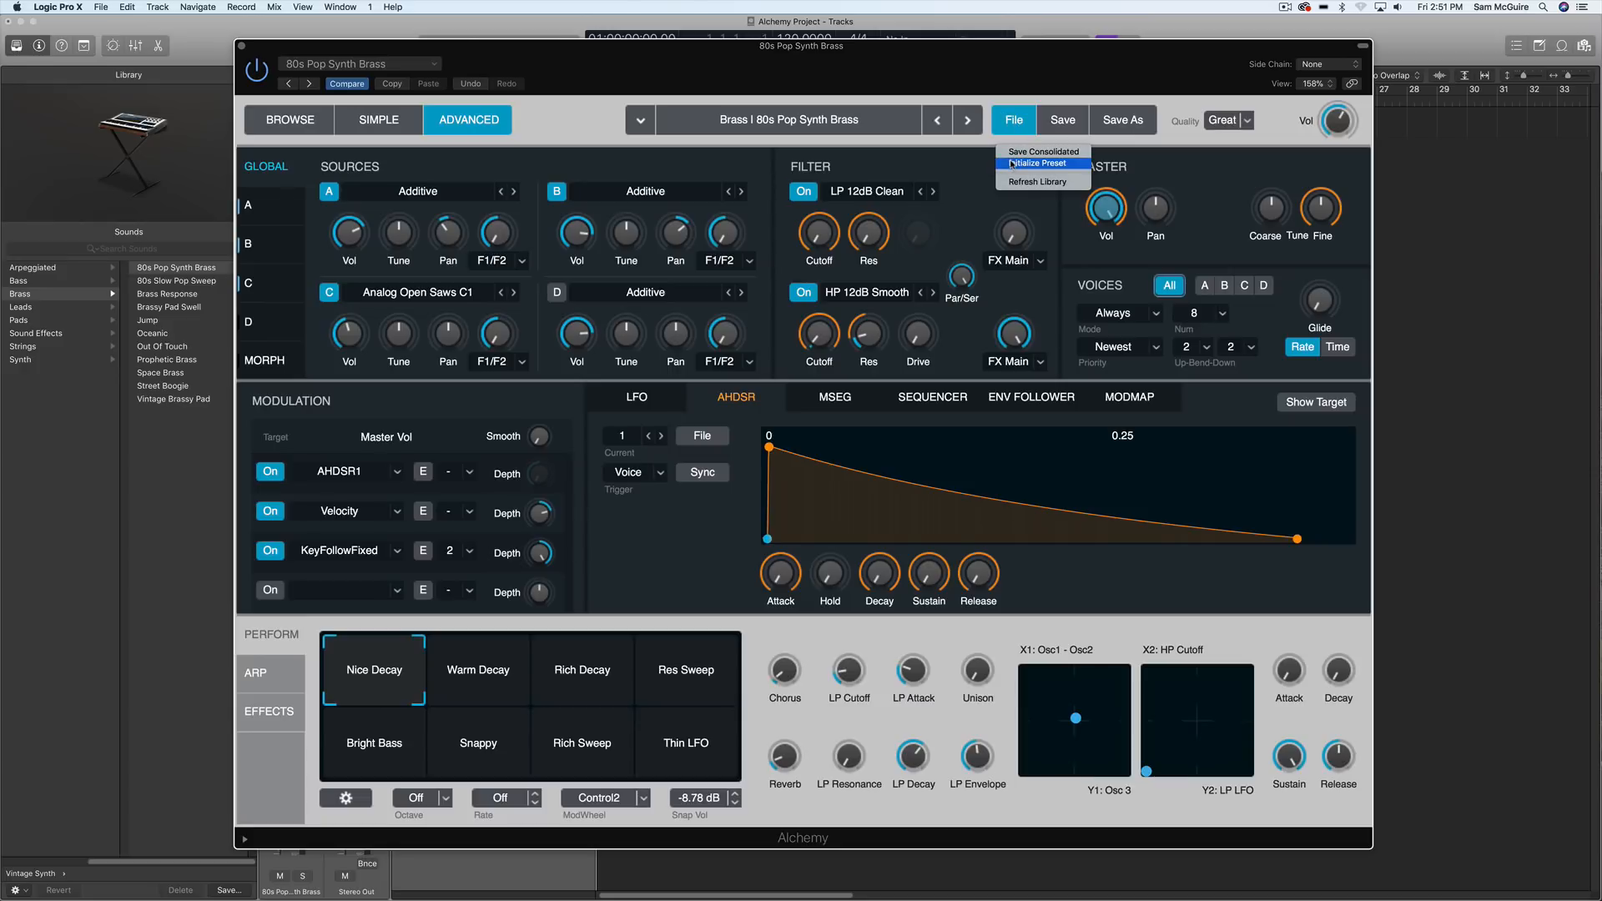
click(1015, 122)
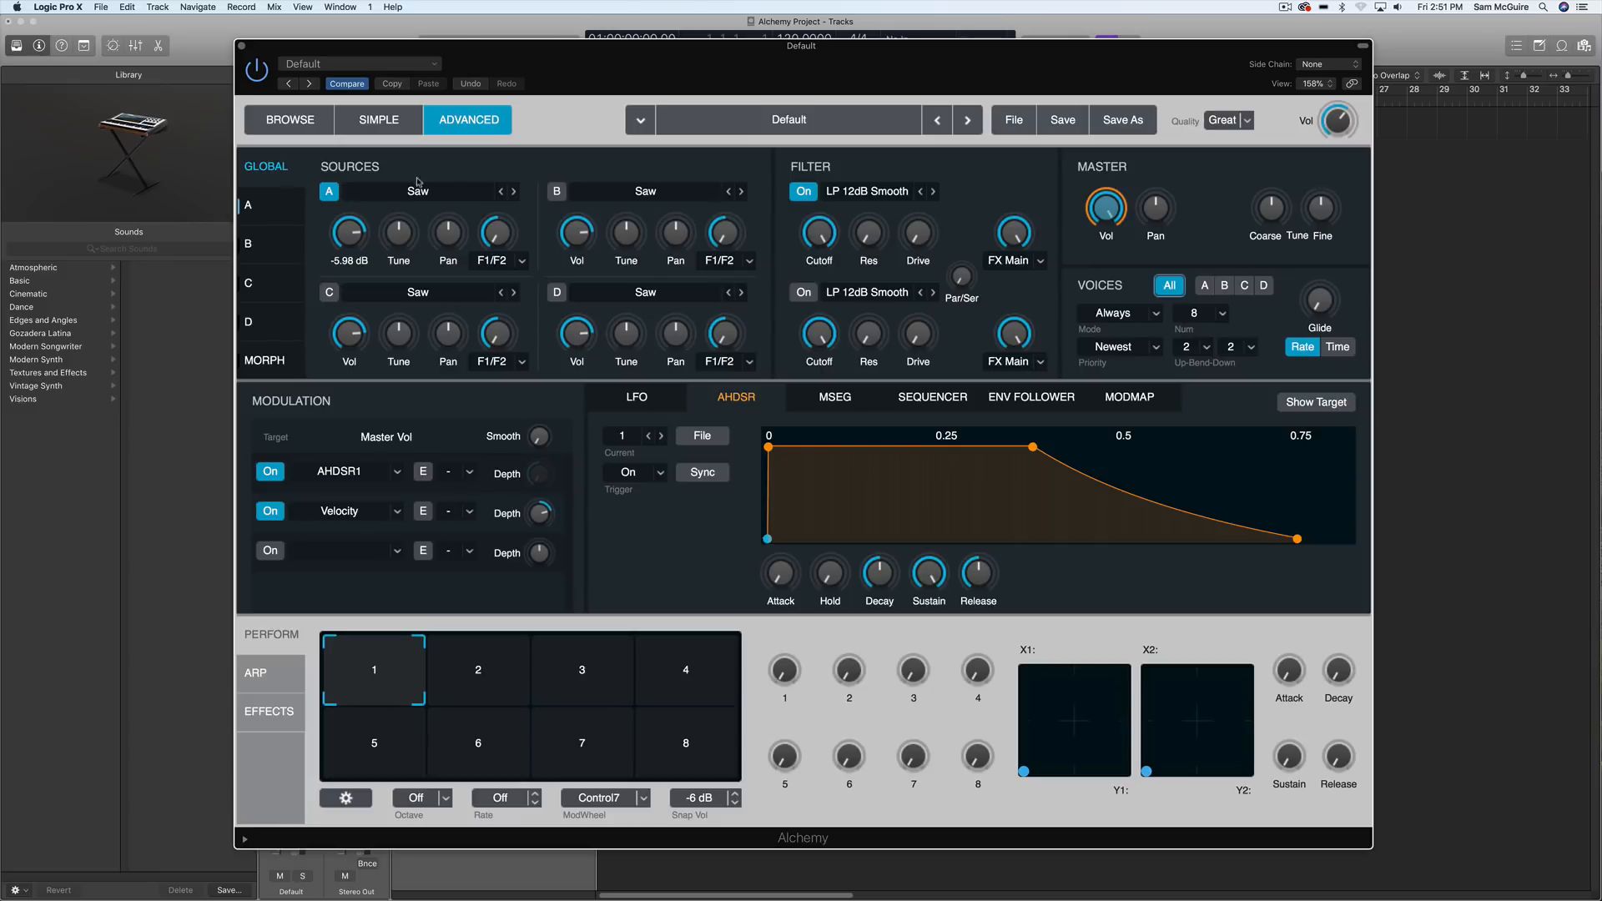
click(266, 222)
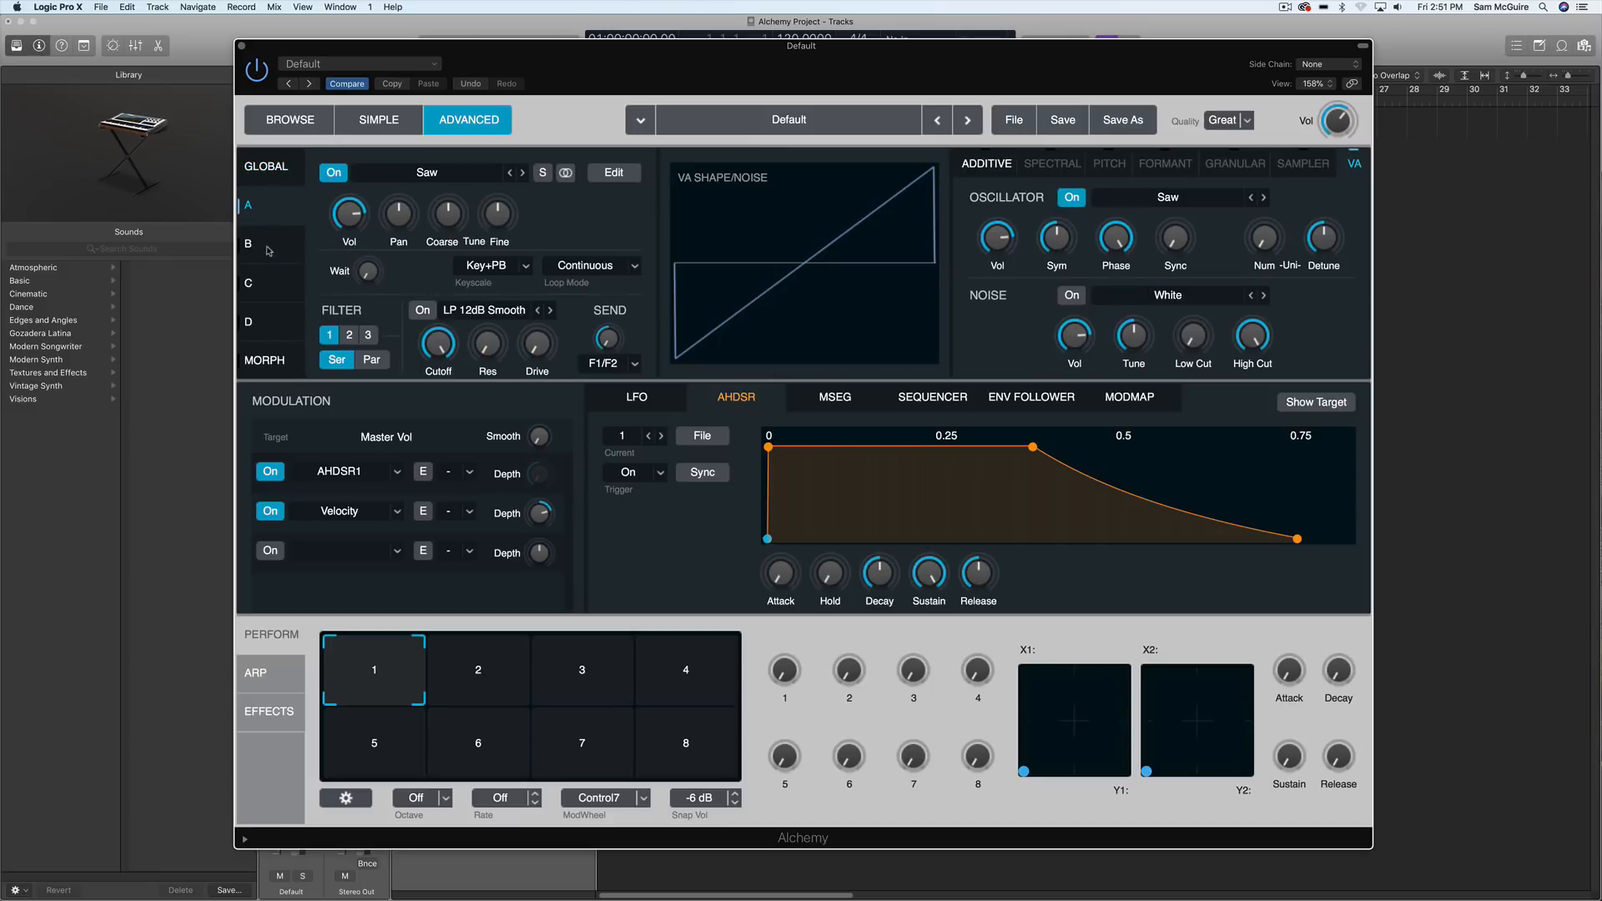
click(275, 170)
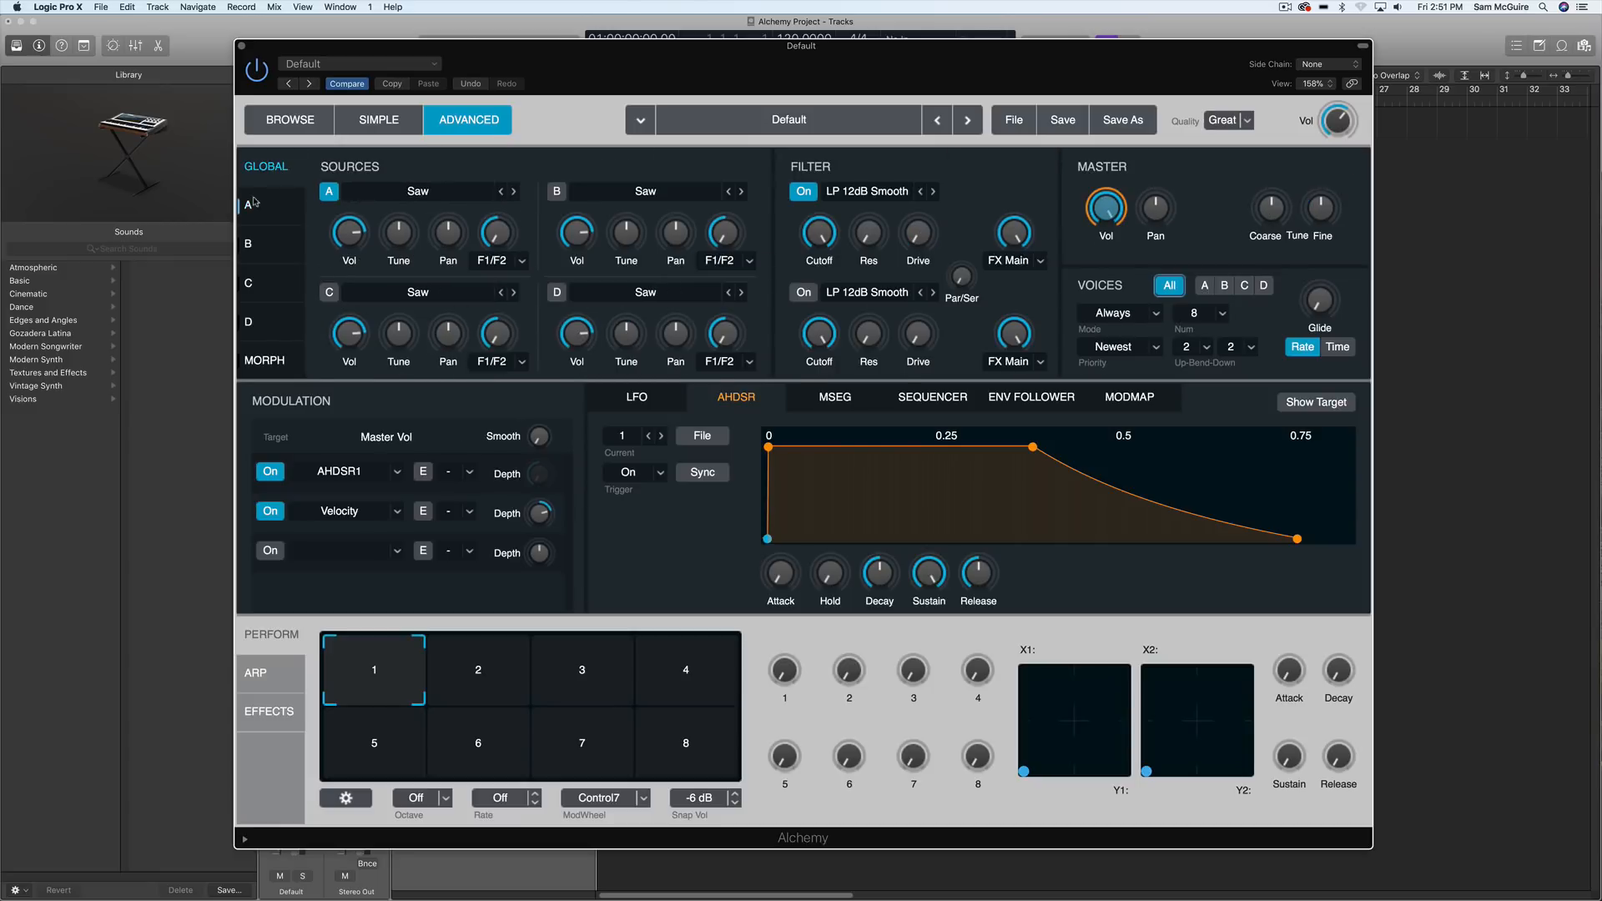
click(306, 206)
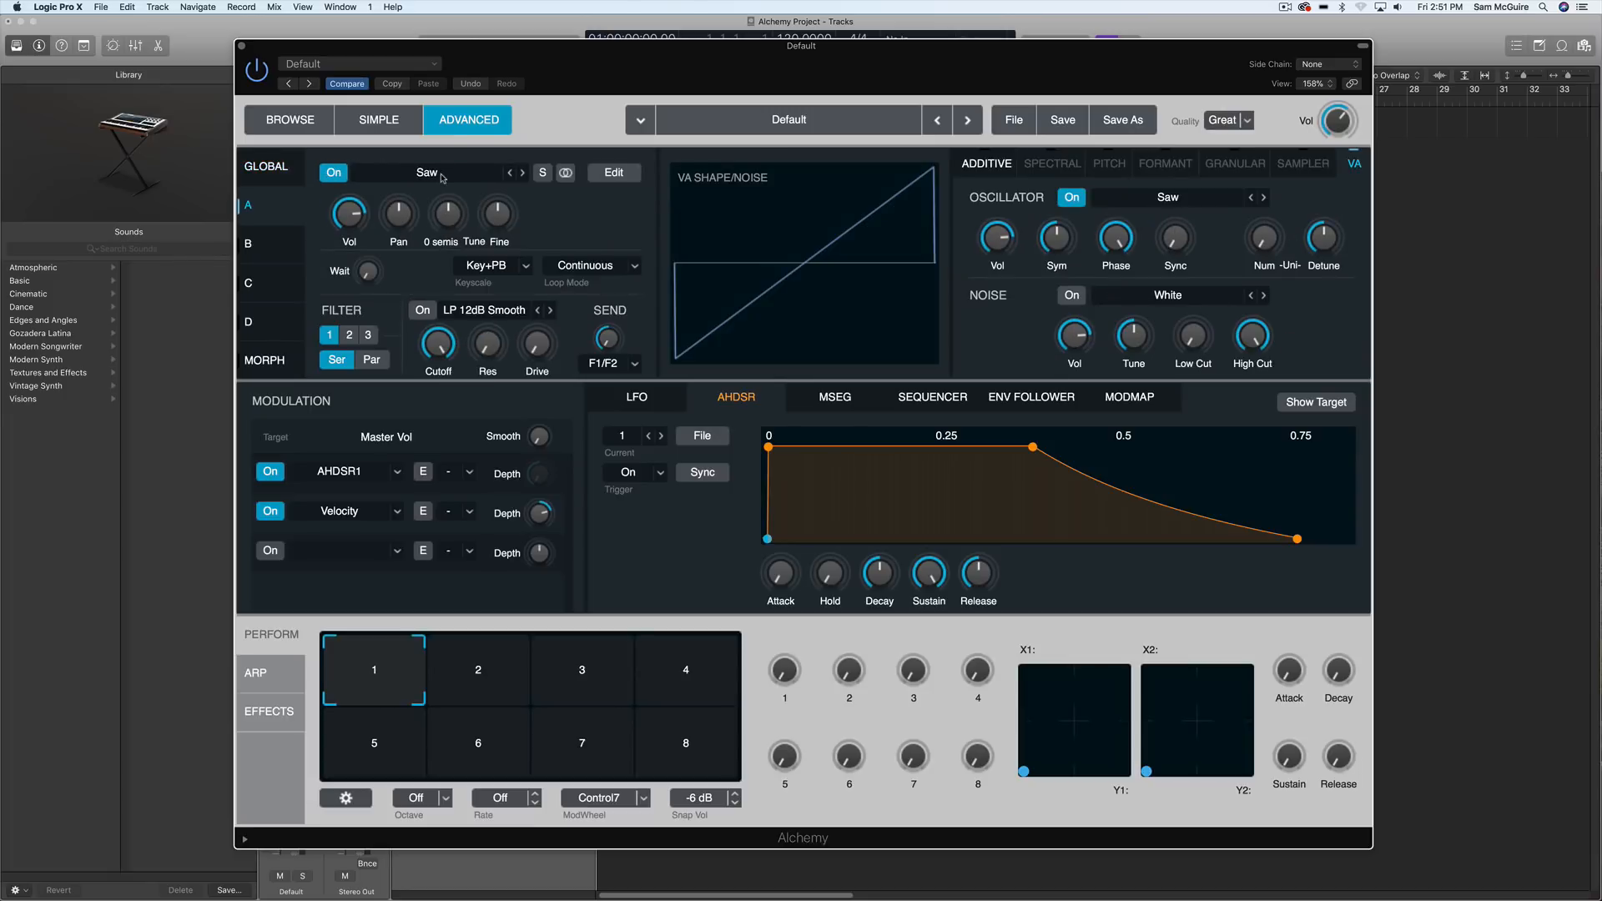
- Start an audio import for source A and browse to Sampler Instruments > 10 World > 04 European
click(442, 178)
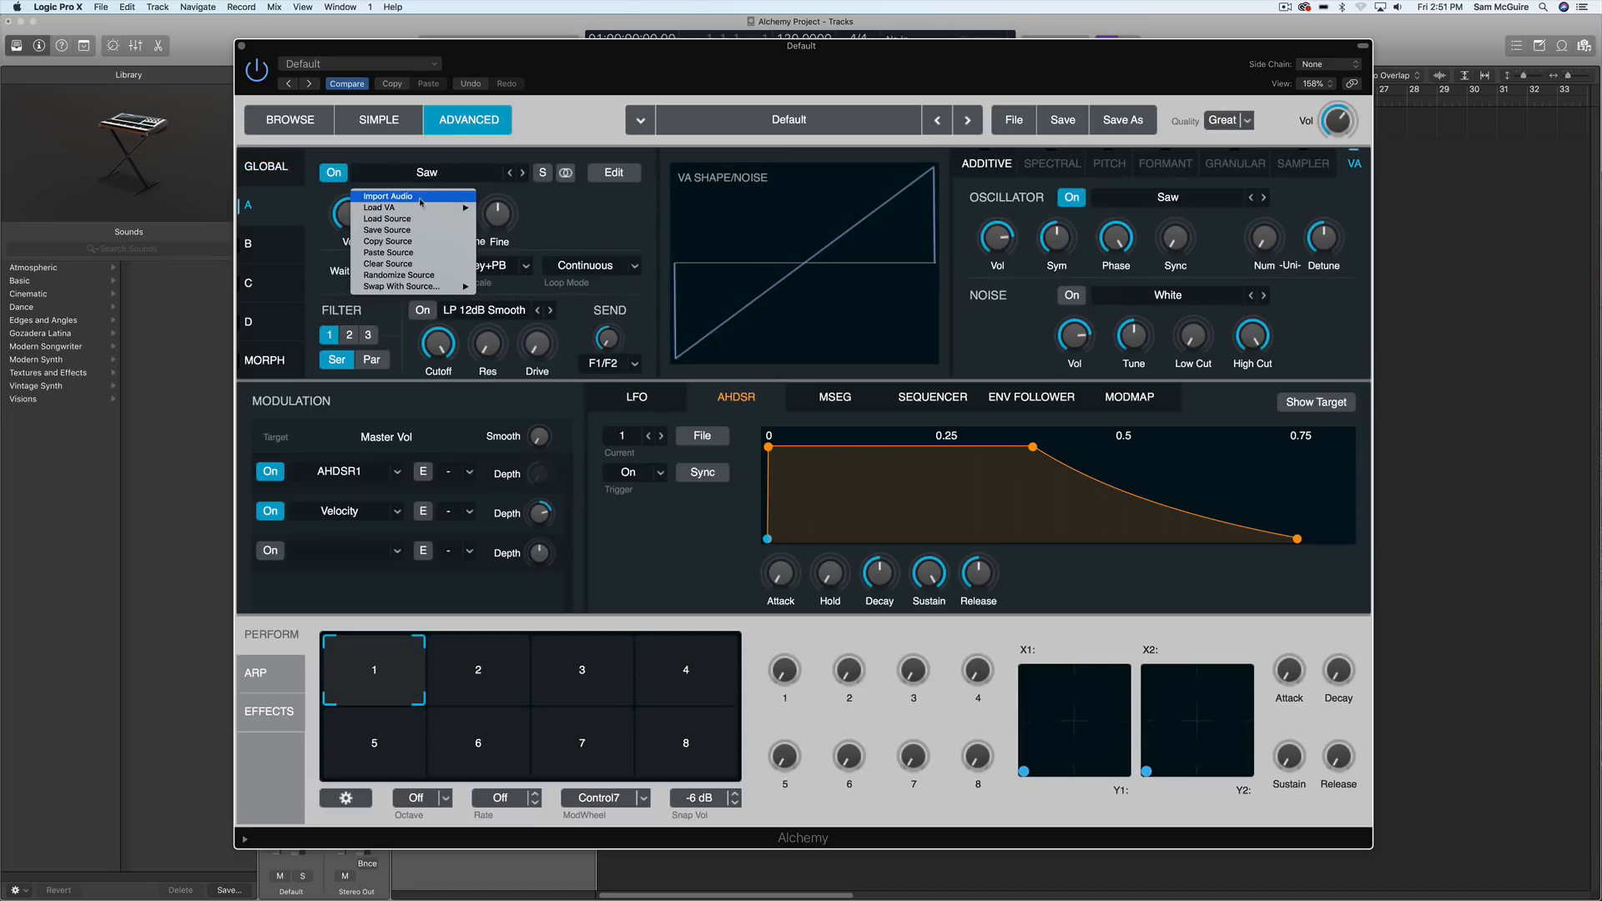
click(420, 199)
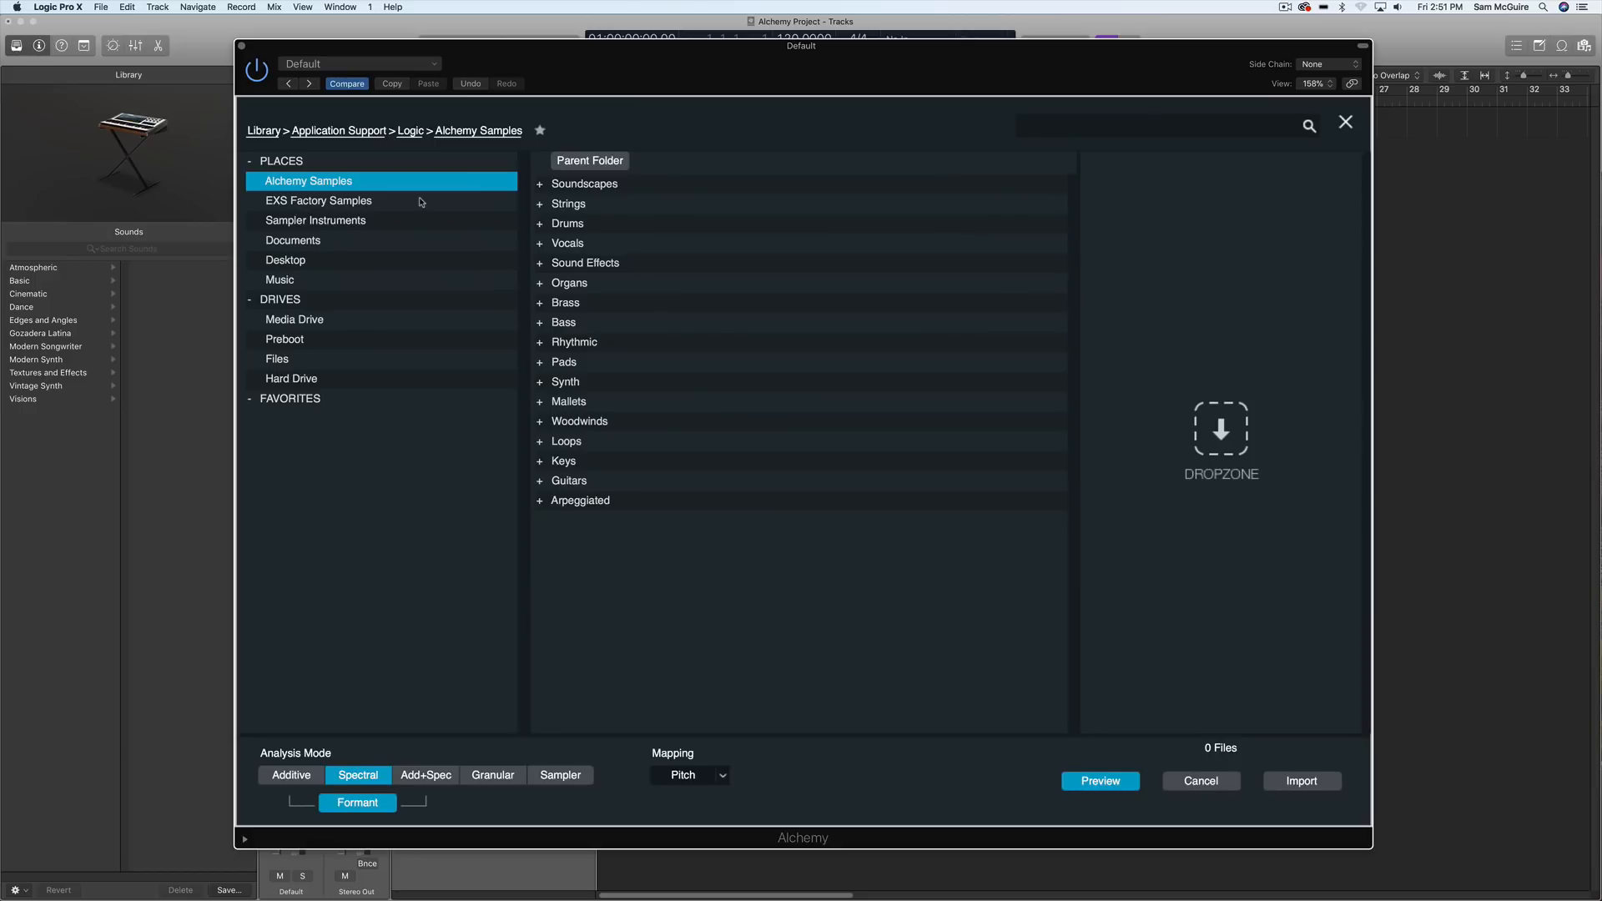
click(301, 209)
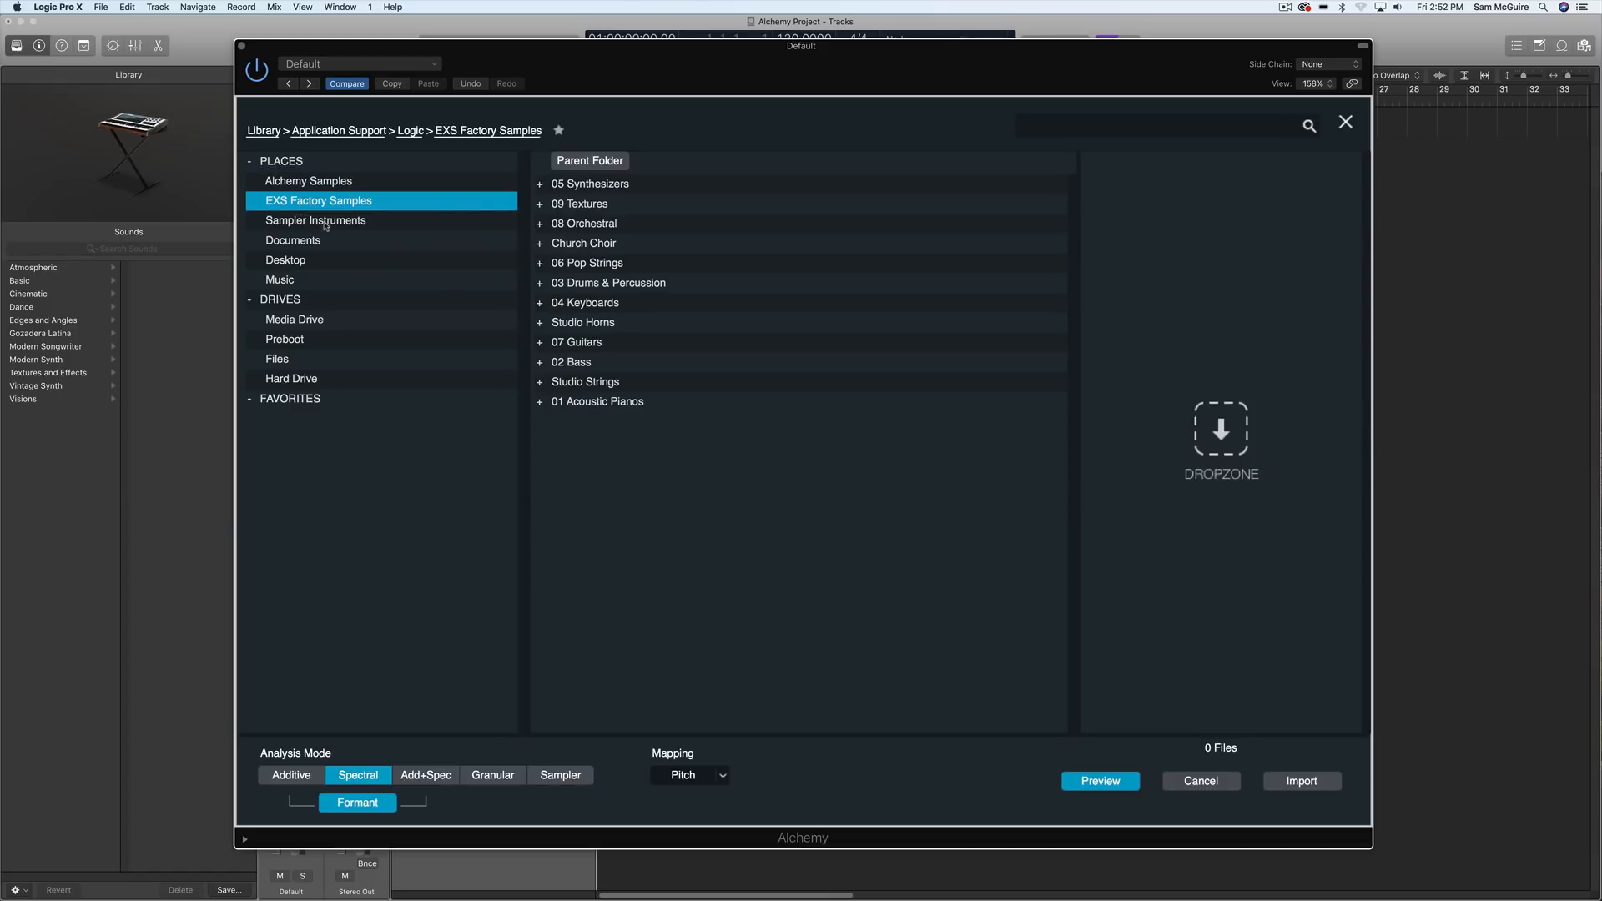
click(318, 224)
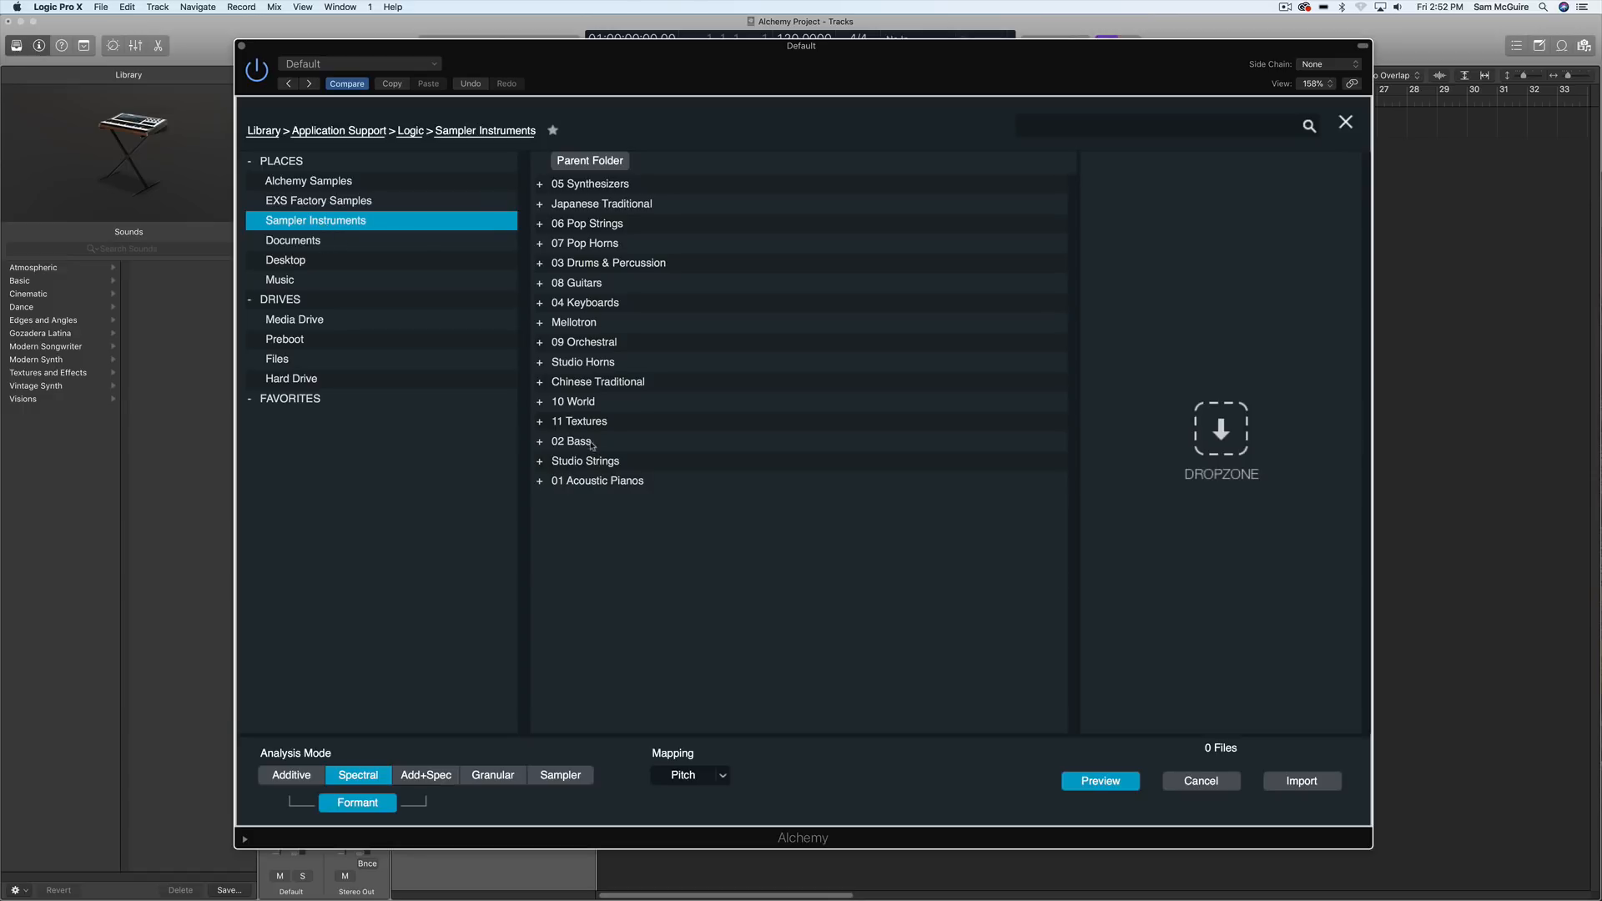
double_click(573, 403)
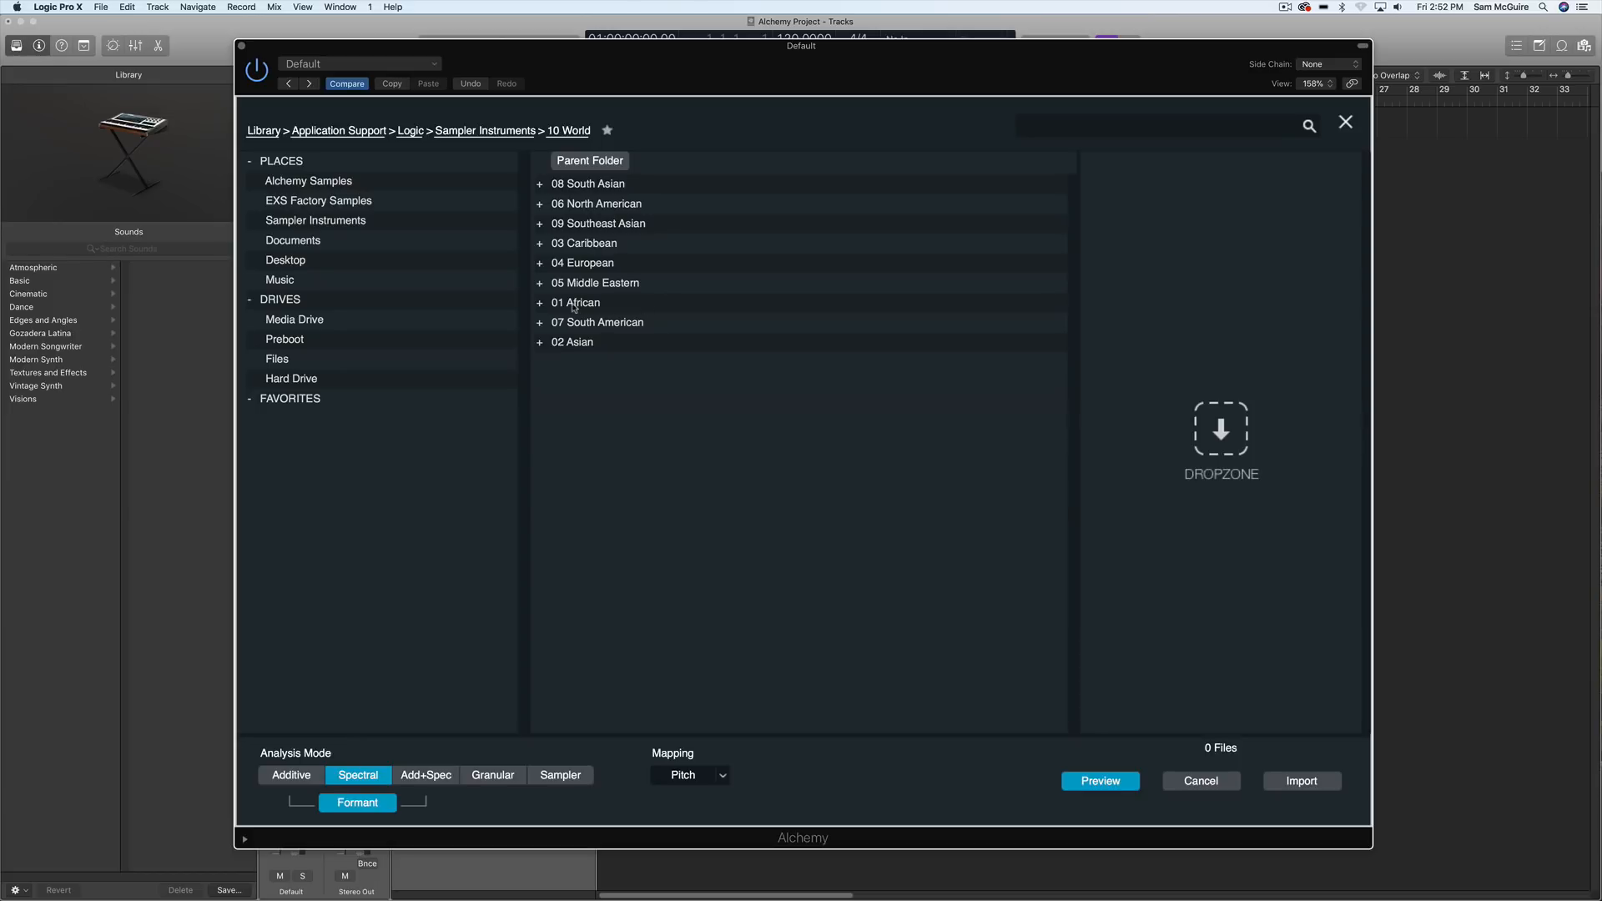
double_click(600, 264)
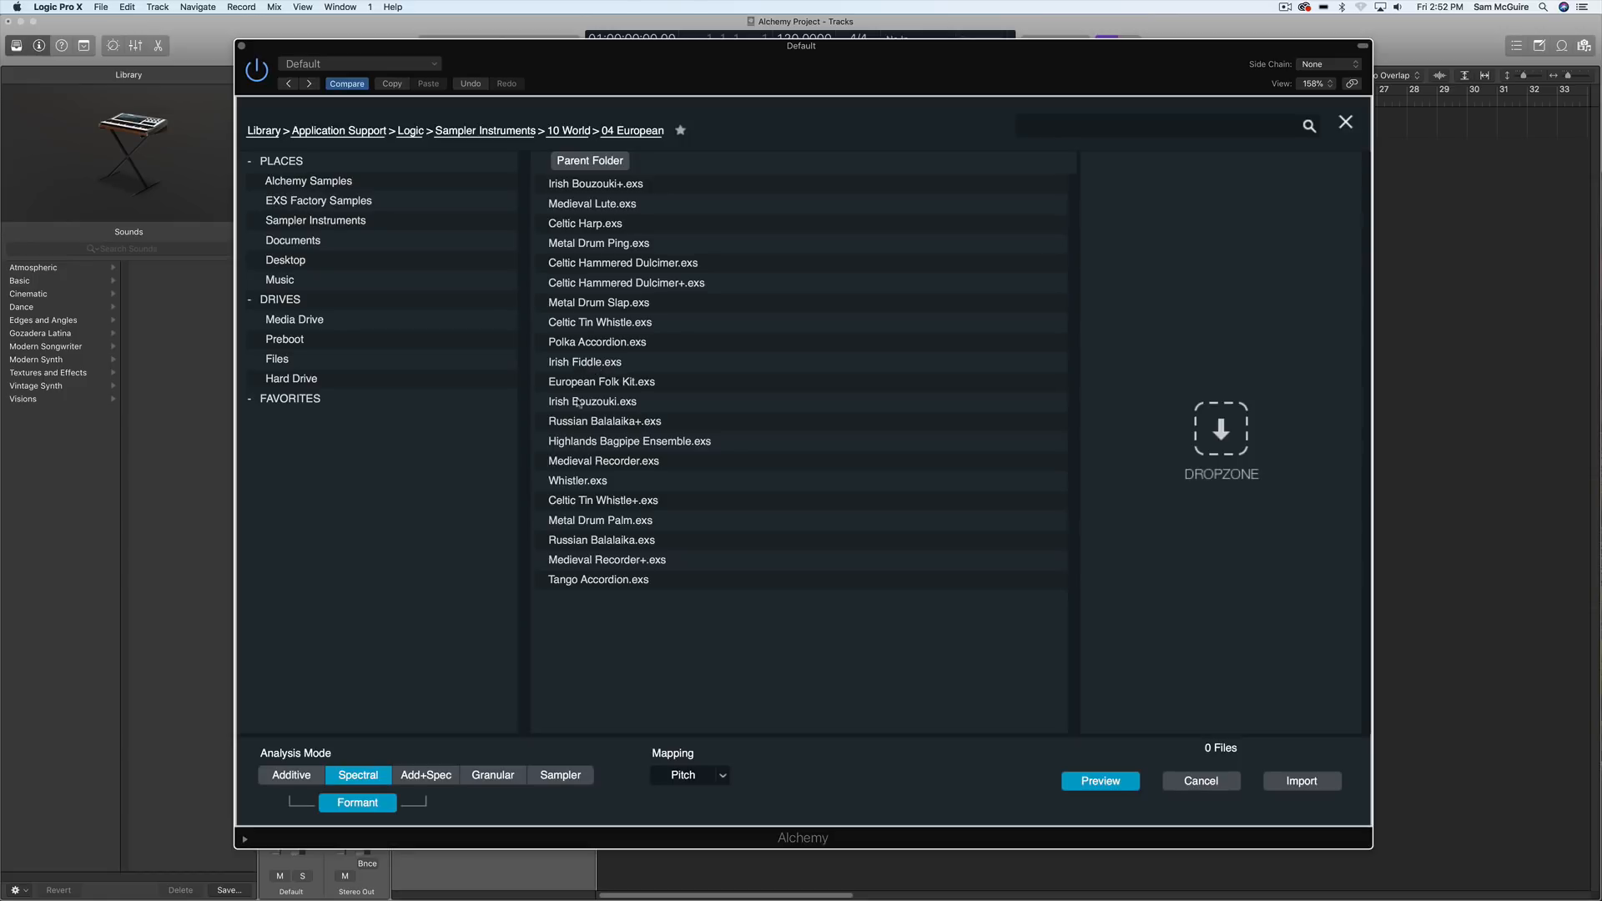
- Go through the instruments at the end of the European folder, from Whistler.exs on, and select Tango Accordion.exs
click(584, 485)
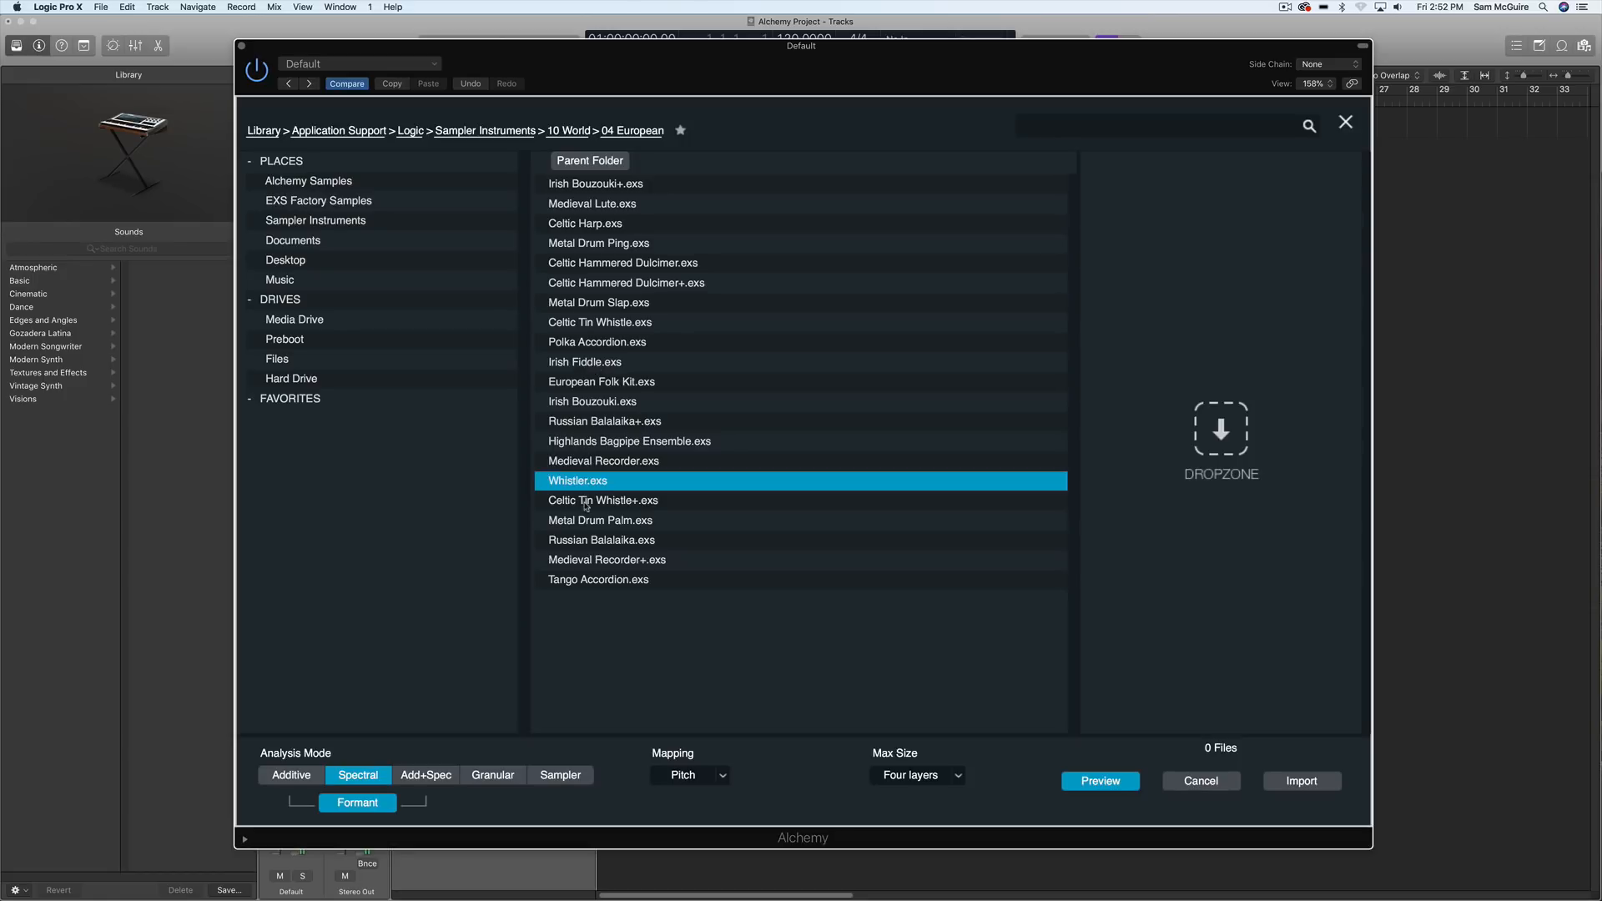
click(589, 504)
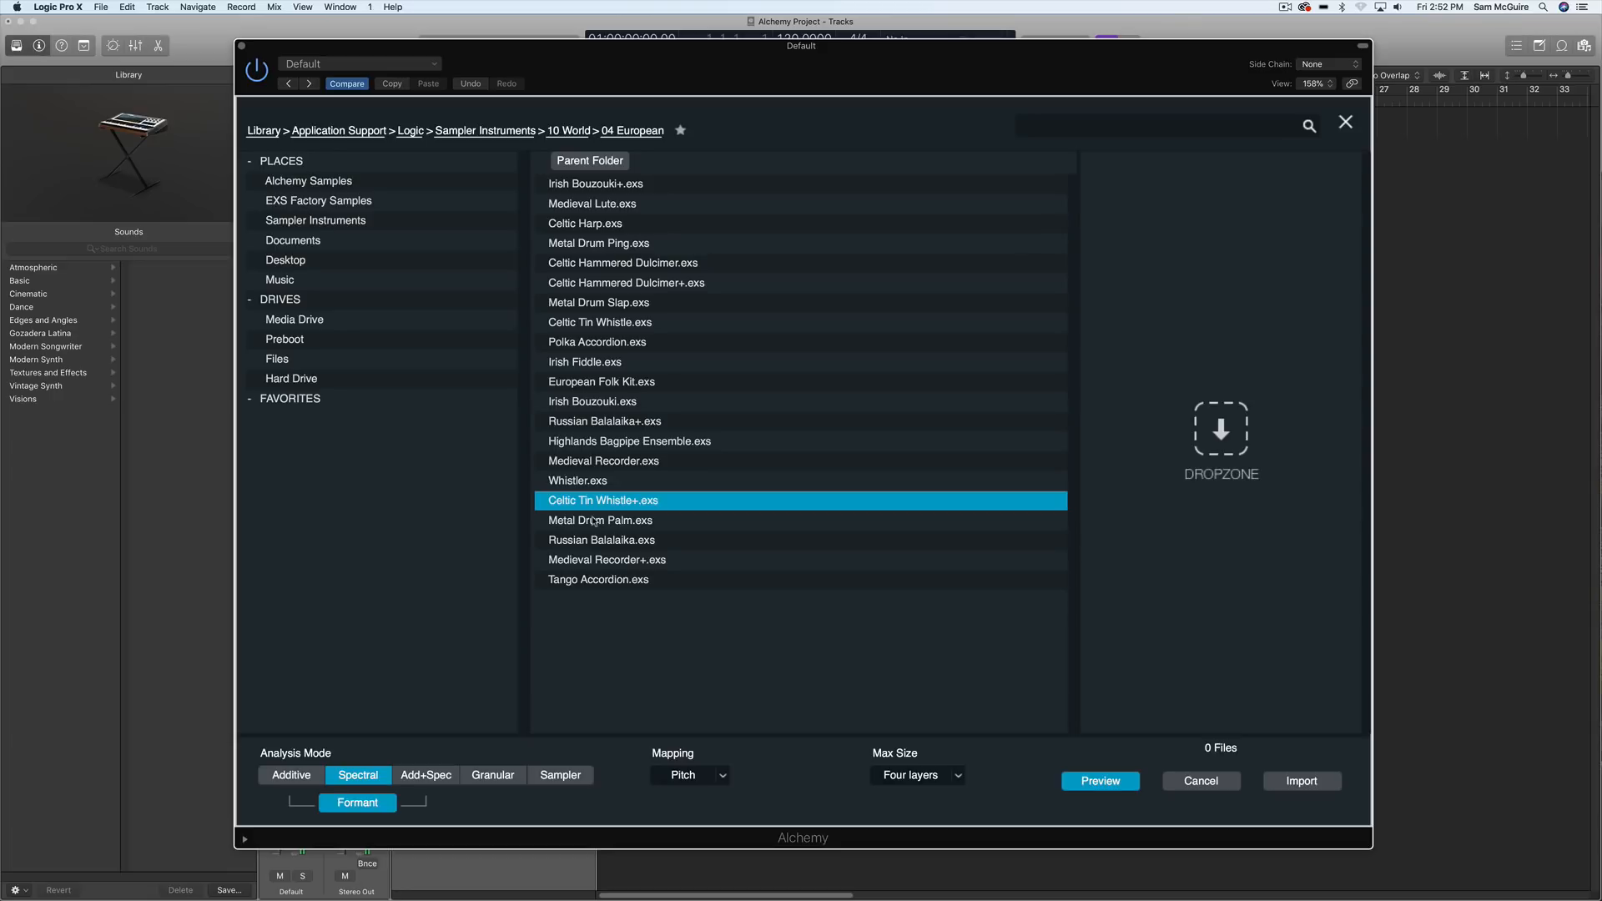
click(593, 521)
click(603, 544)
click(609, 562)
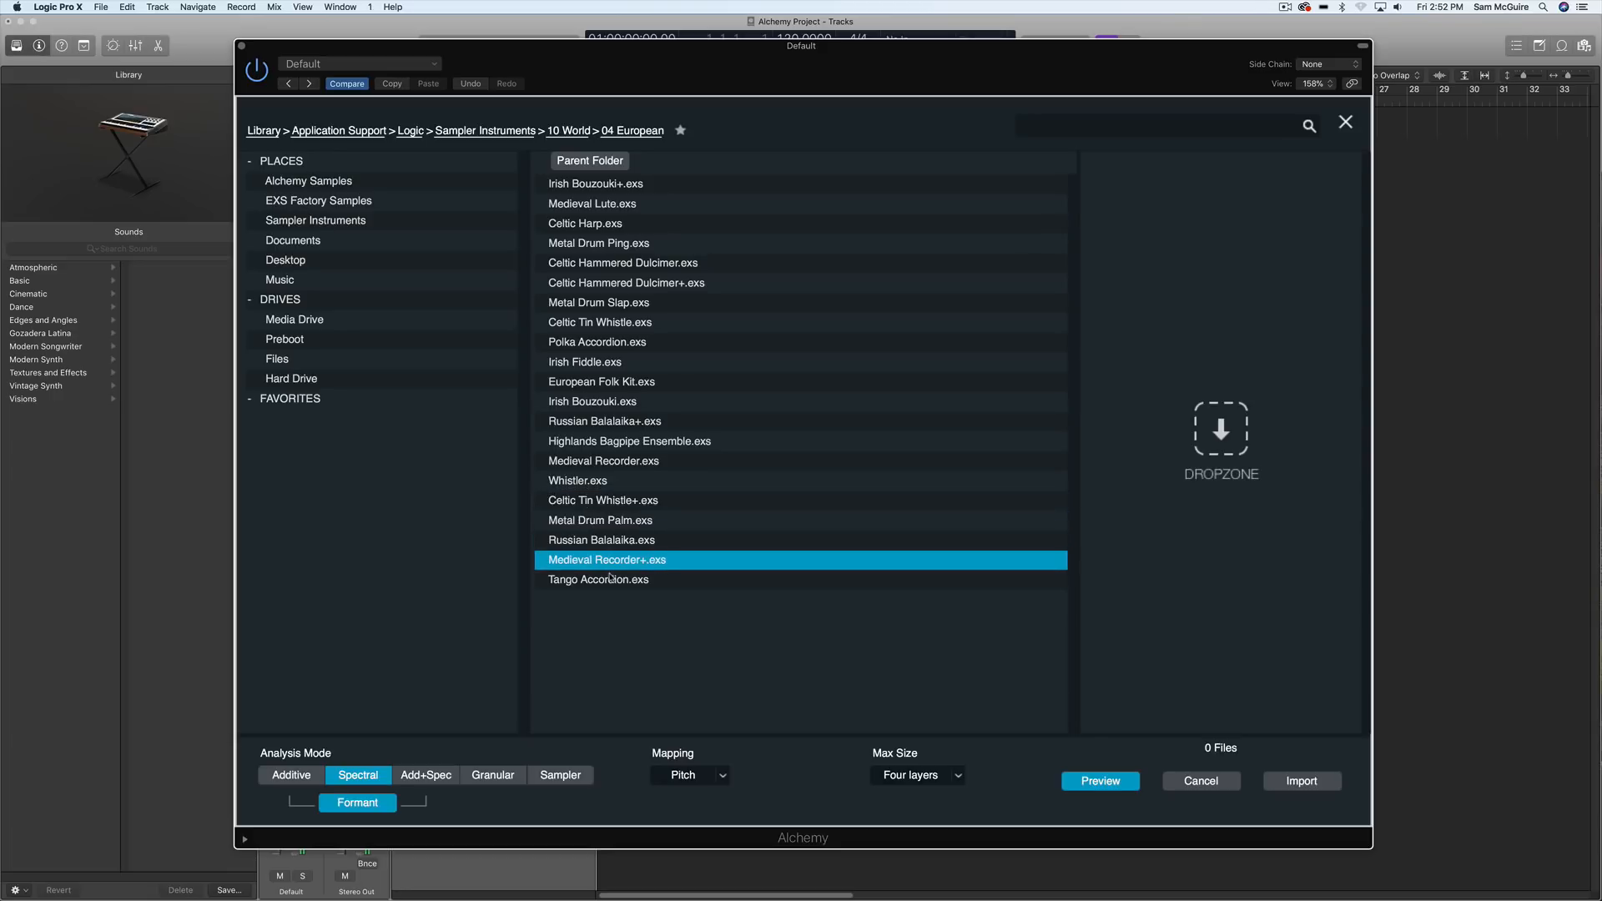
click(609, 581)
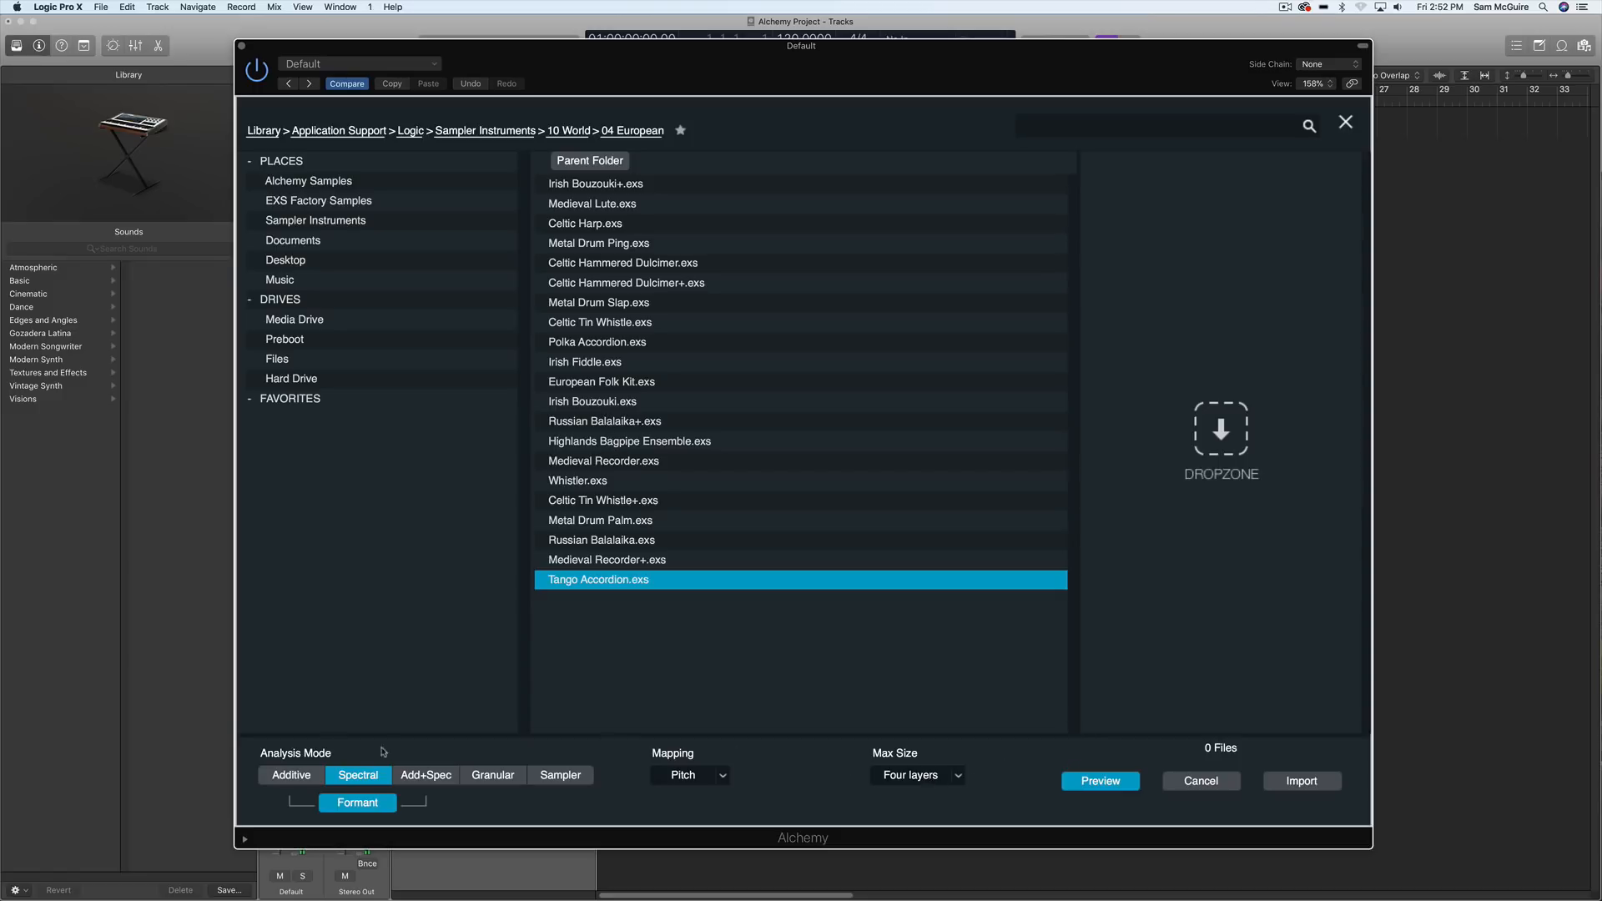
- Compare the import analysis modes and set the mode to Add+Spec with Formant enabled
click(298, 777)
click(377, 782)
click(435, 781)
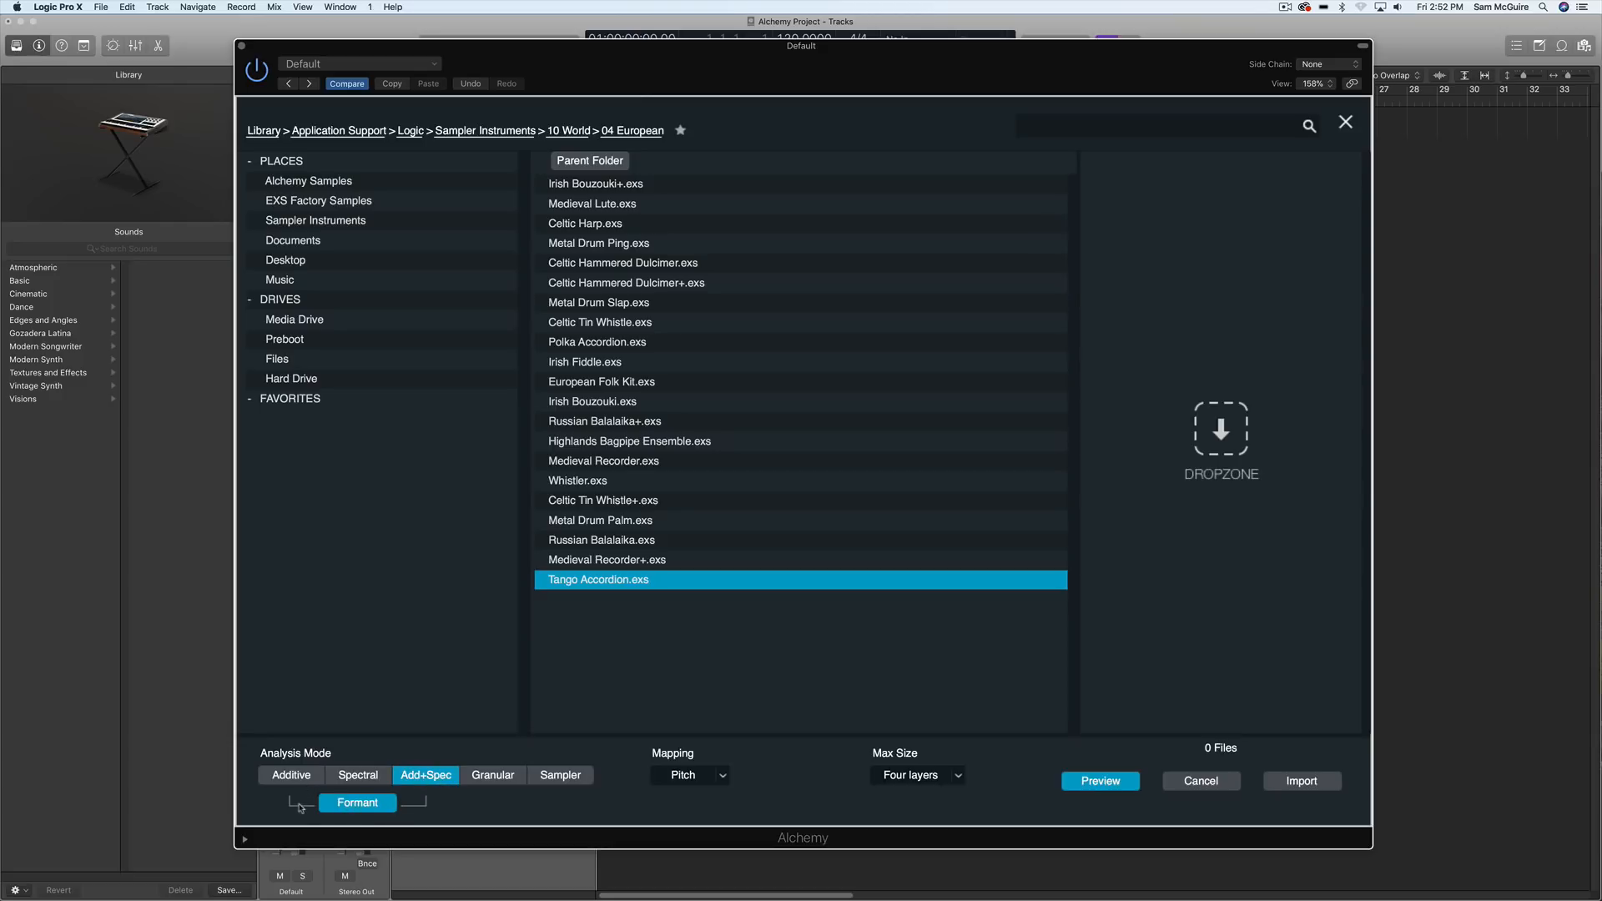
click(371, 803)
click(371, 803)
click(503, 777)
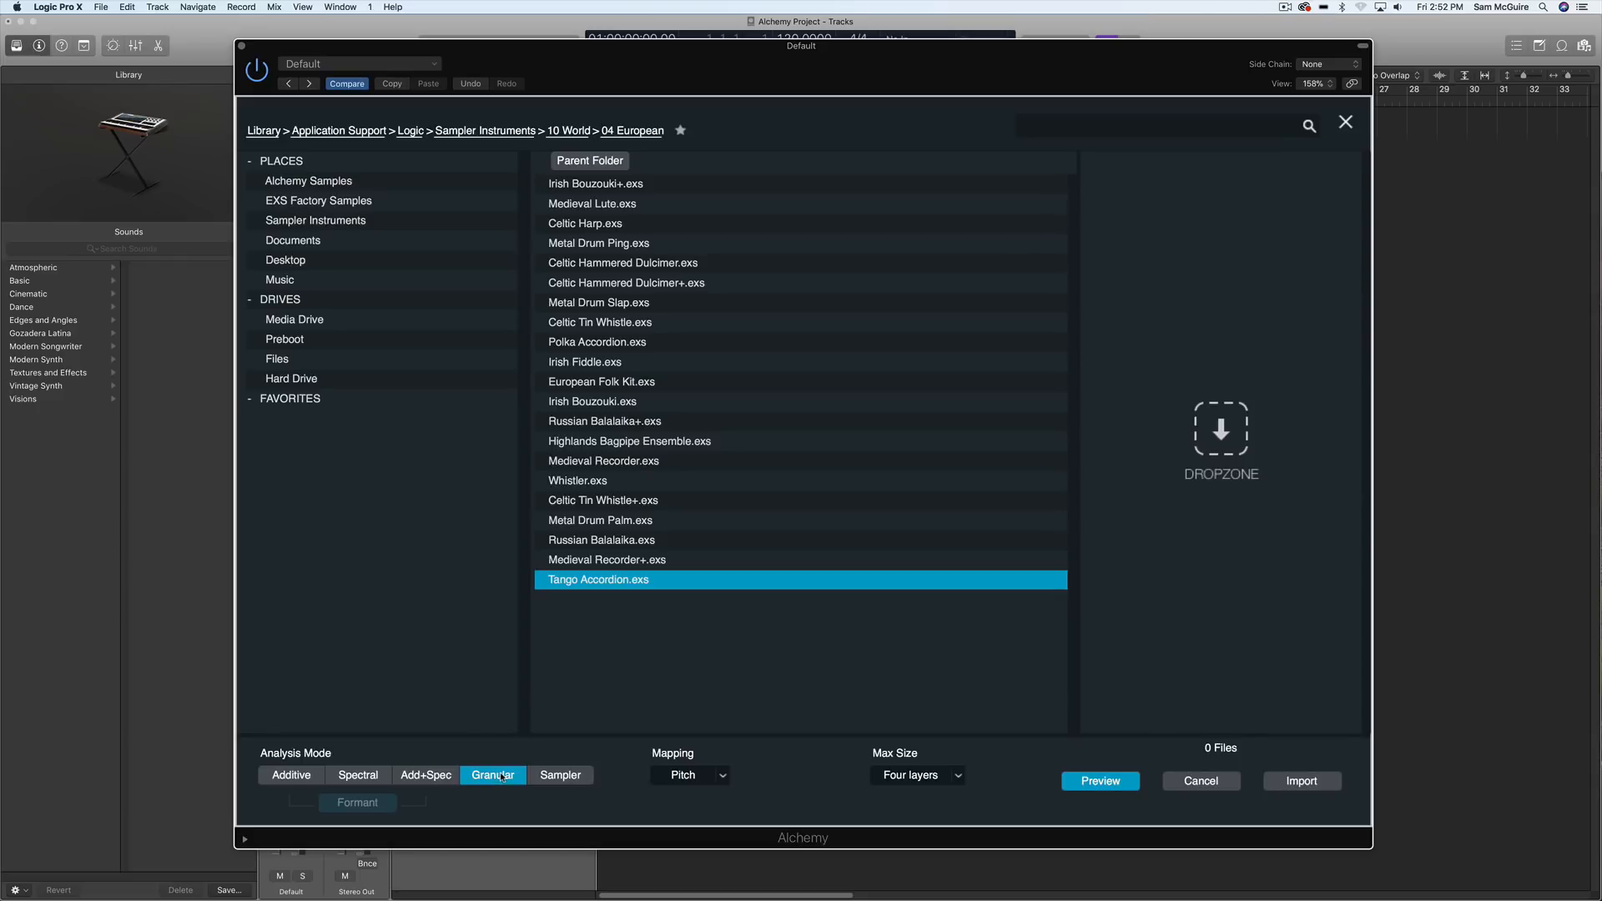
click(570, 779)
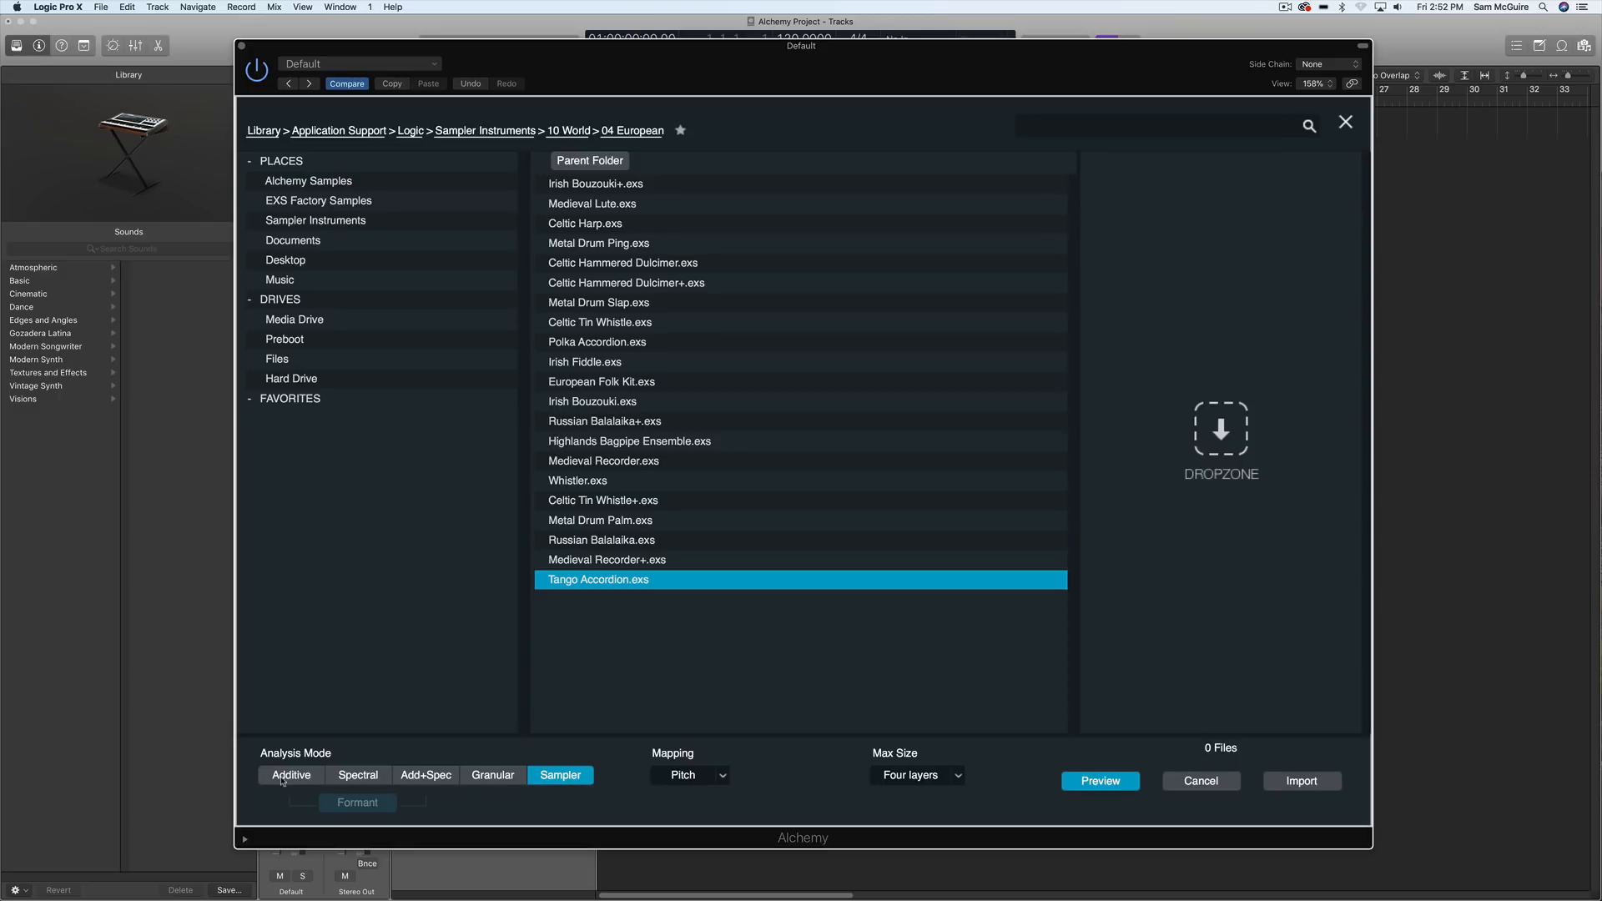
click(355, 779)
click(433, 779)
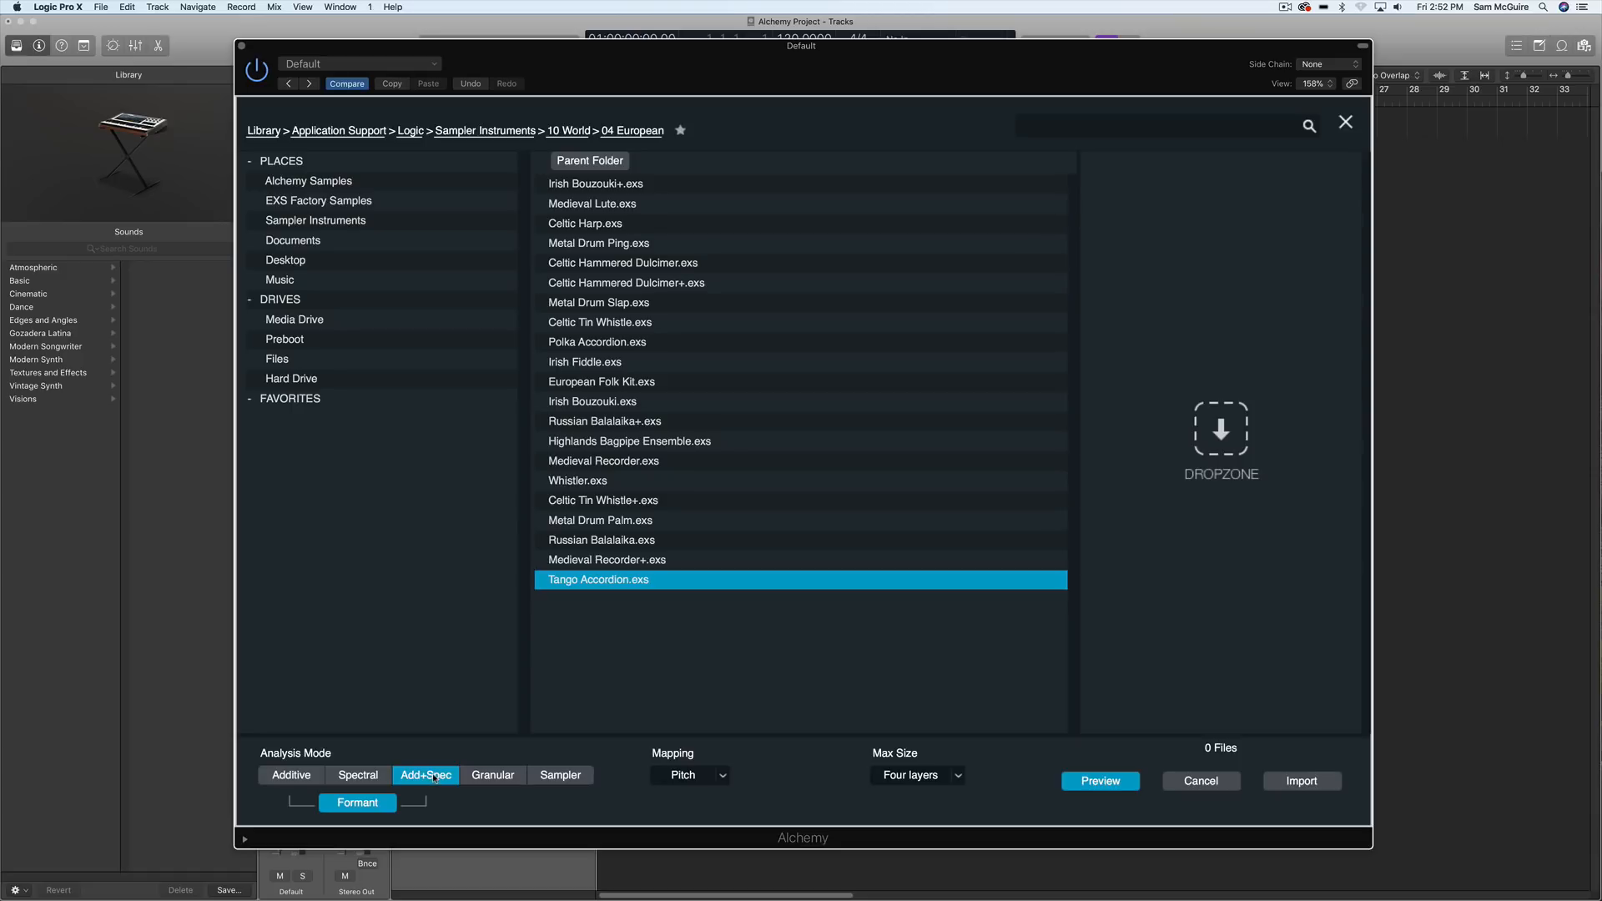
- Keep the mapping on Pitch, set the maximum size to Octaves, and import Tango Accordion.exs into source A
click(723, 775)
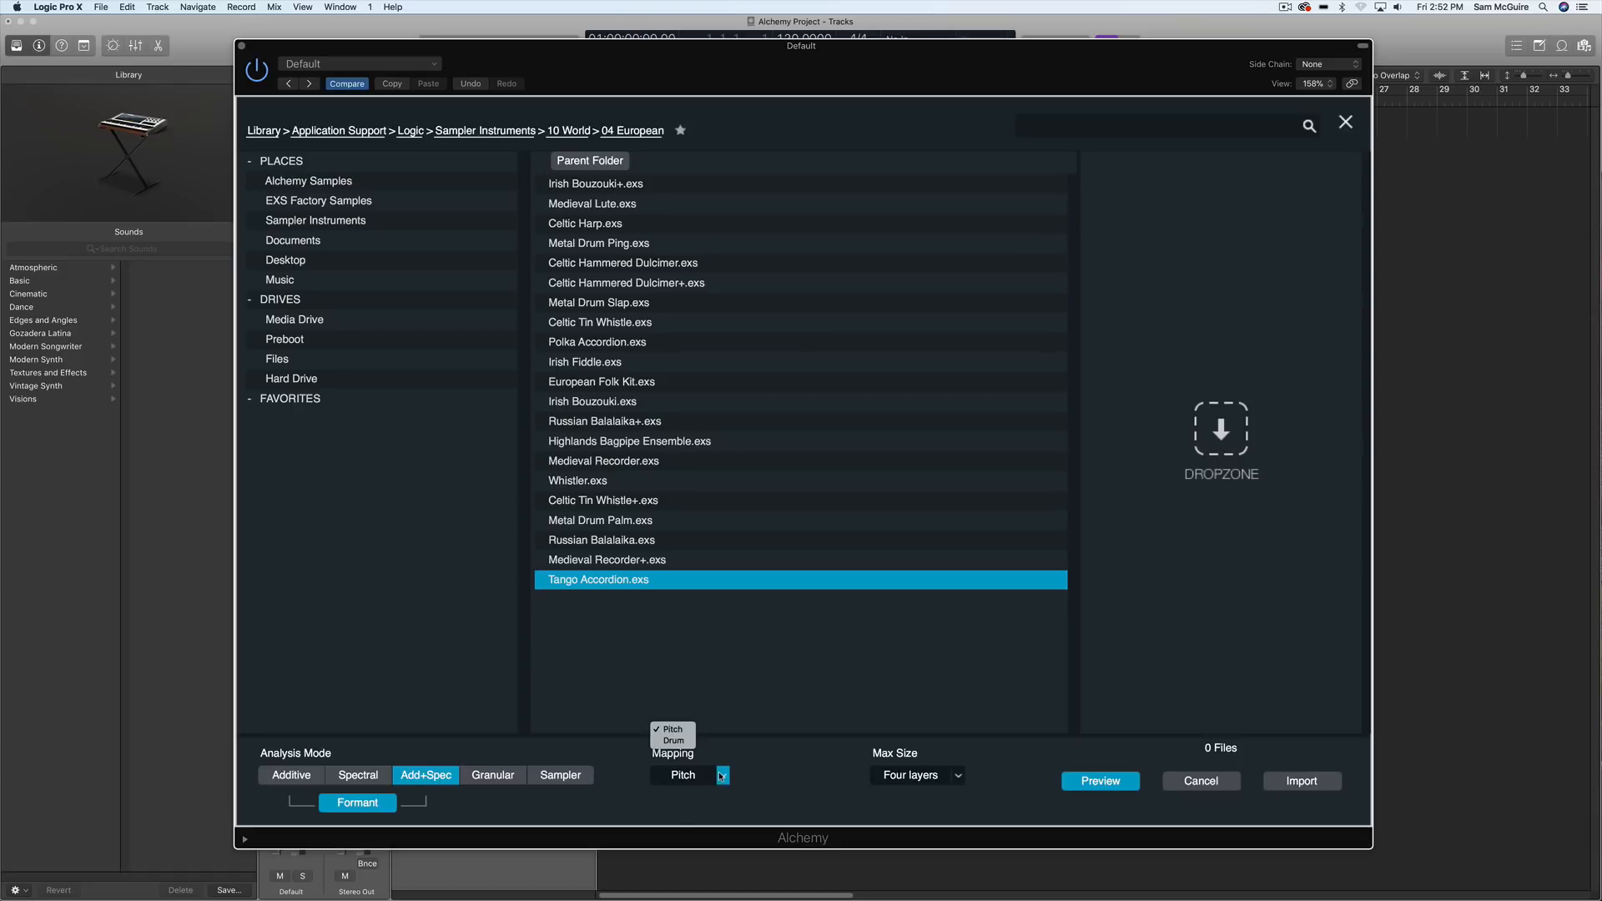
click(774, 756)
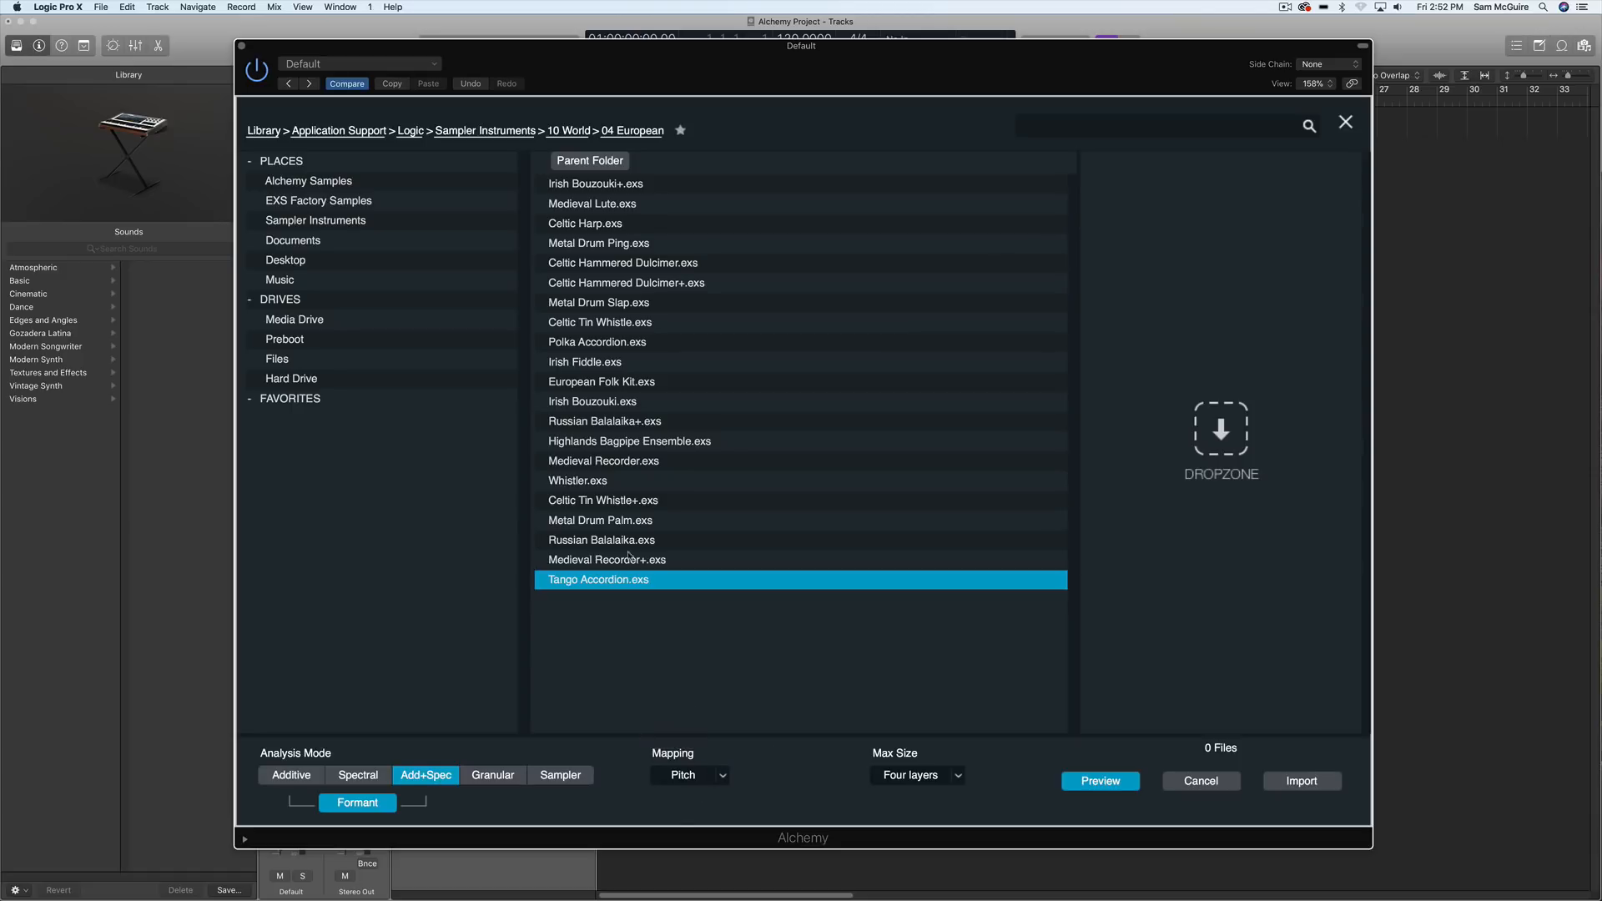
click(919, 778)
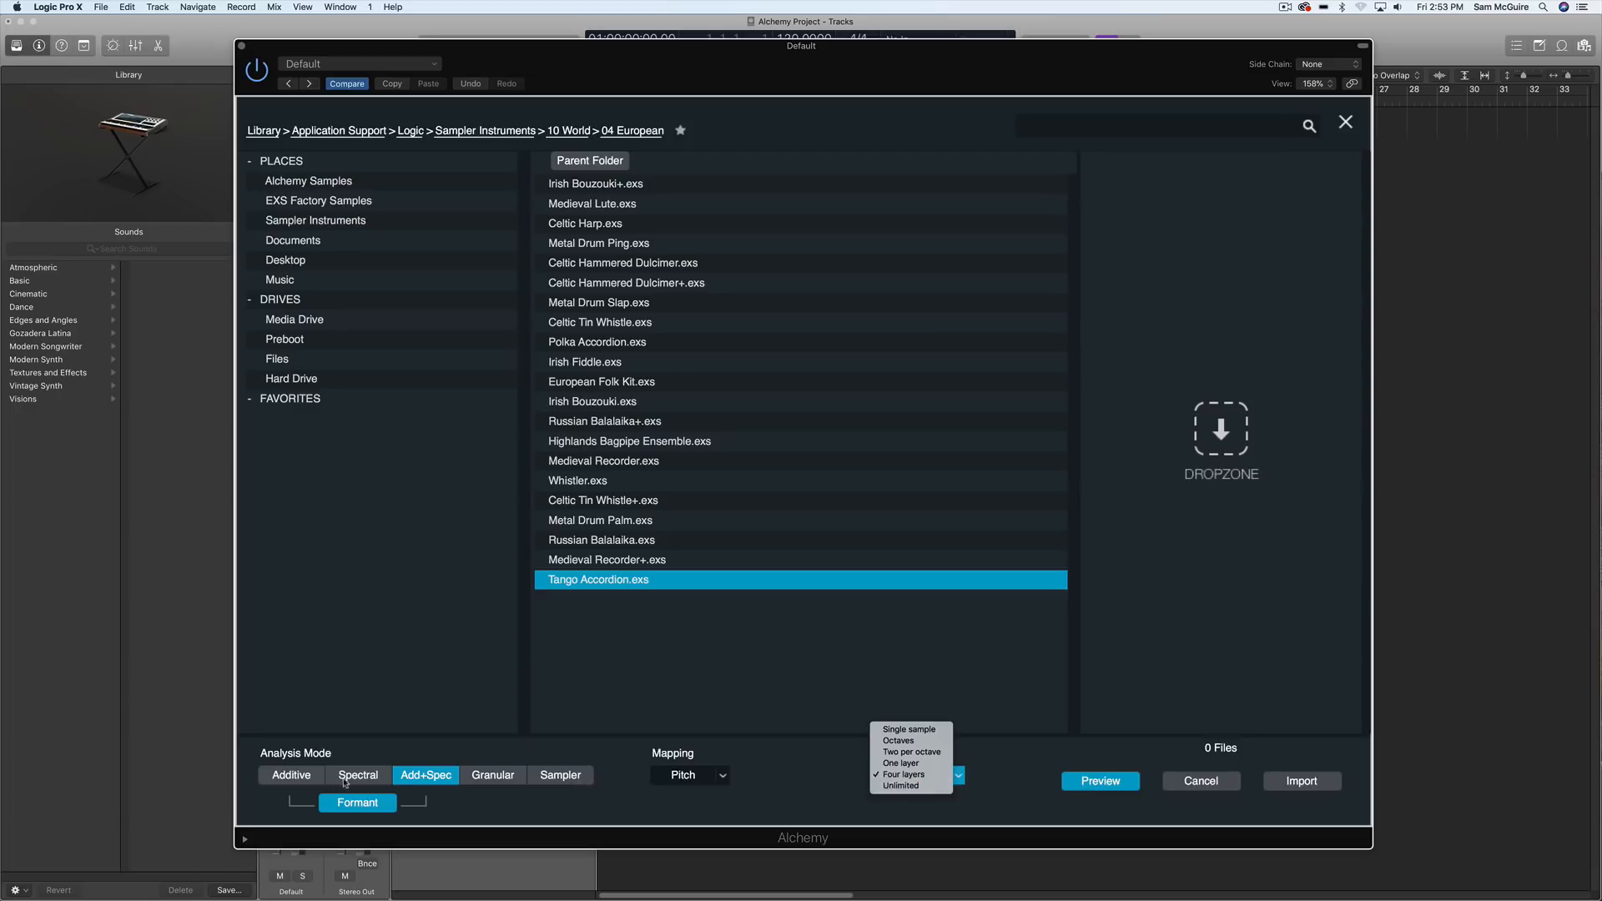
click(924, 742)
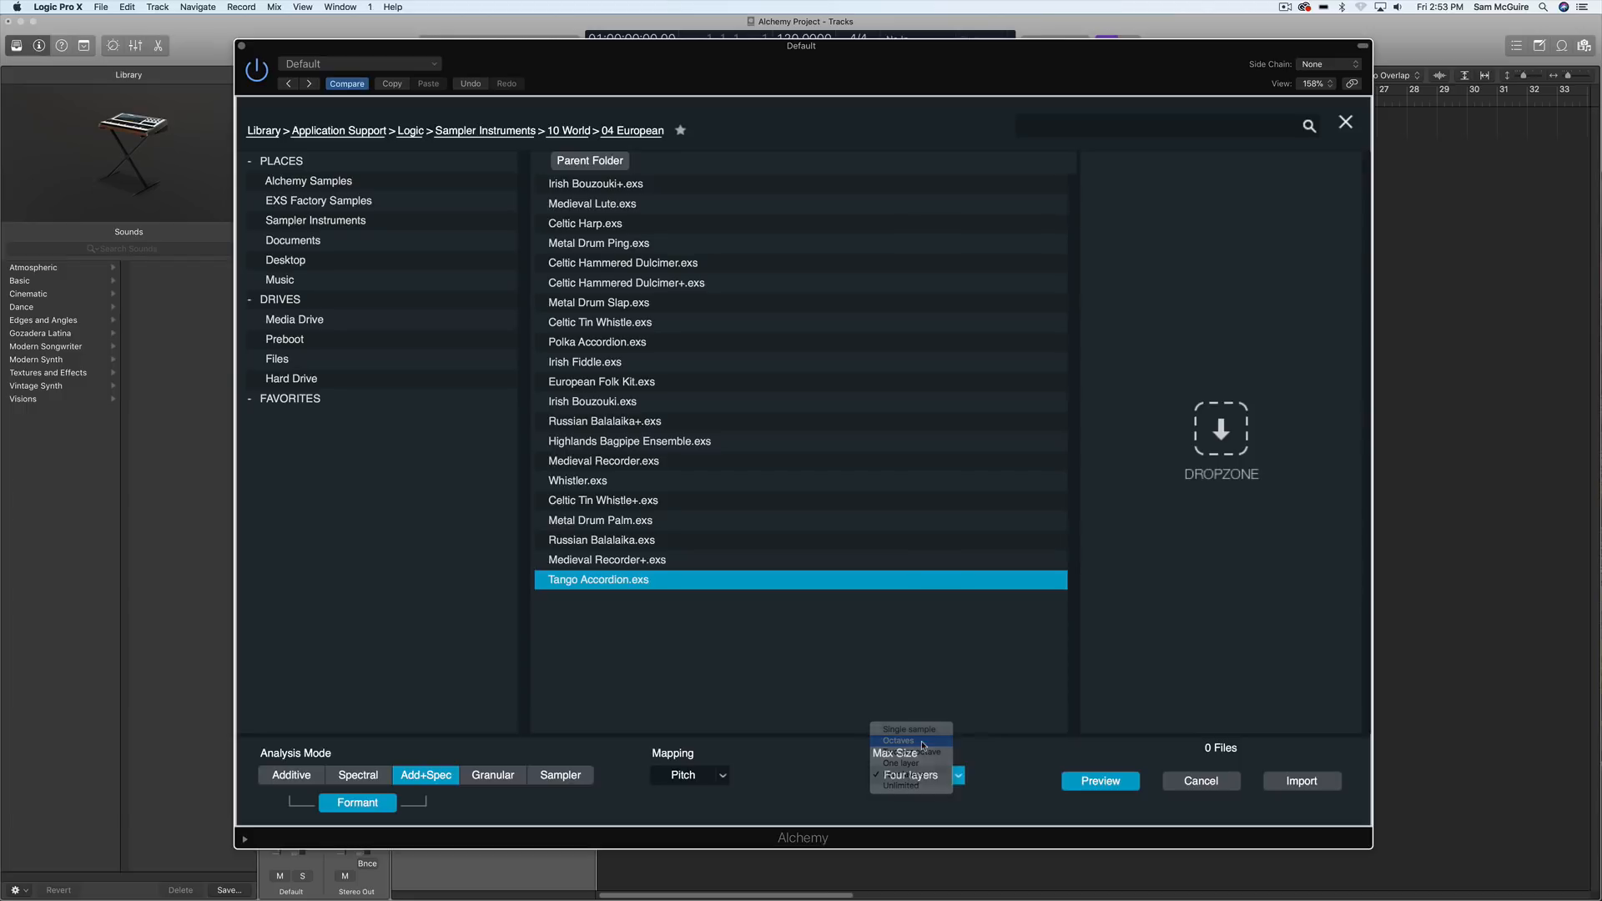
click(1303, 782)
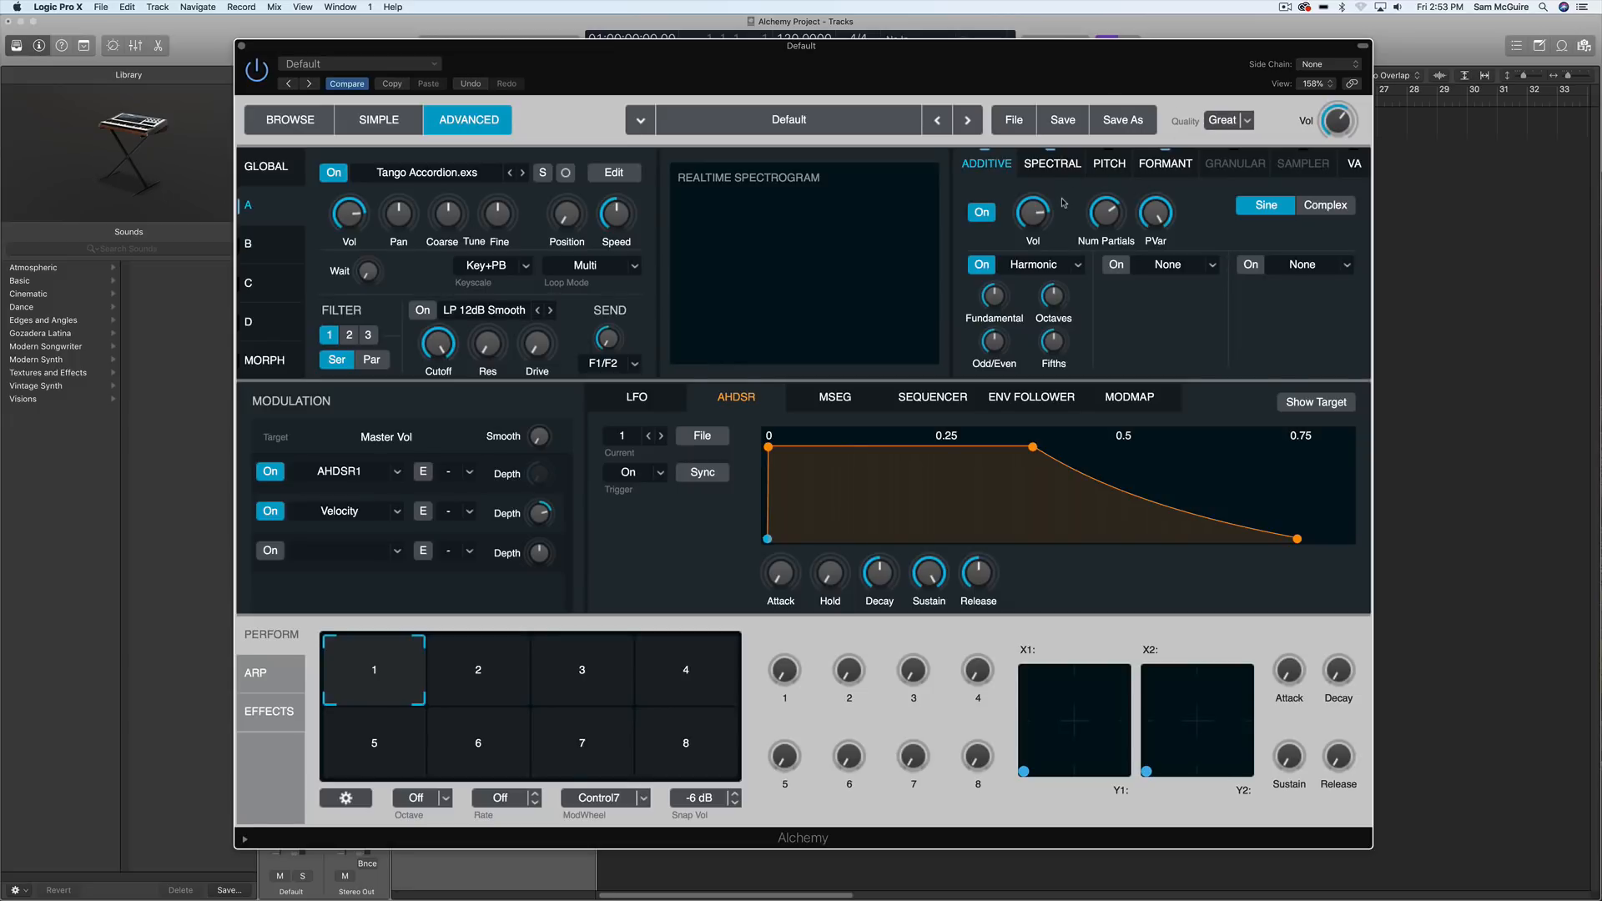
- Show source A's Spectral settings and turn on the first spectral effect slot
click(621, 176)
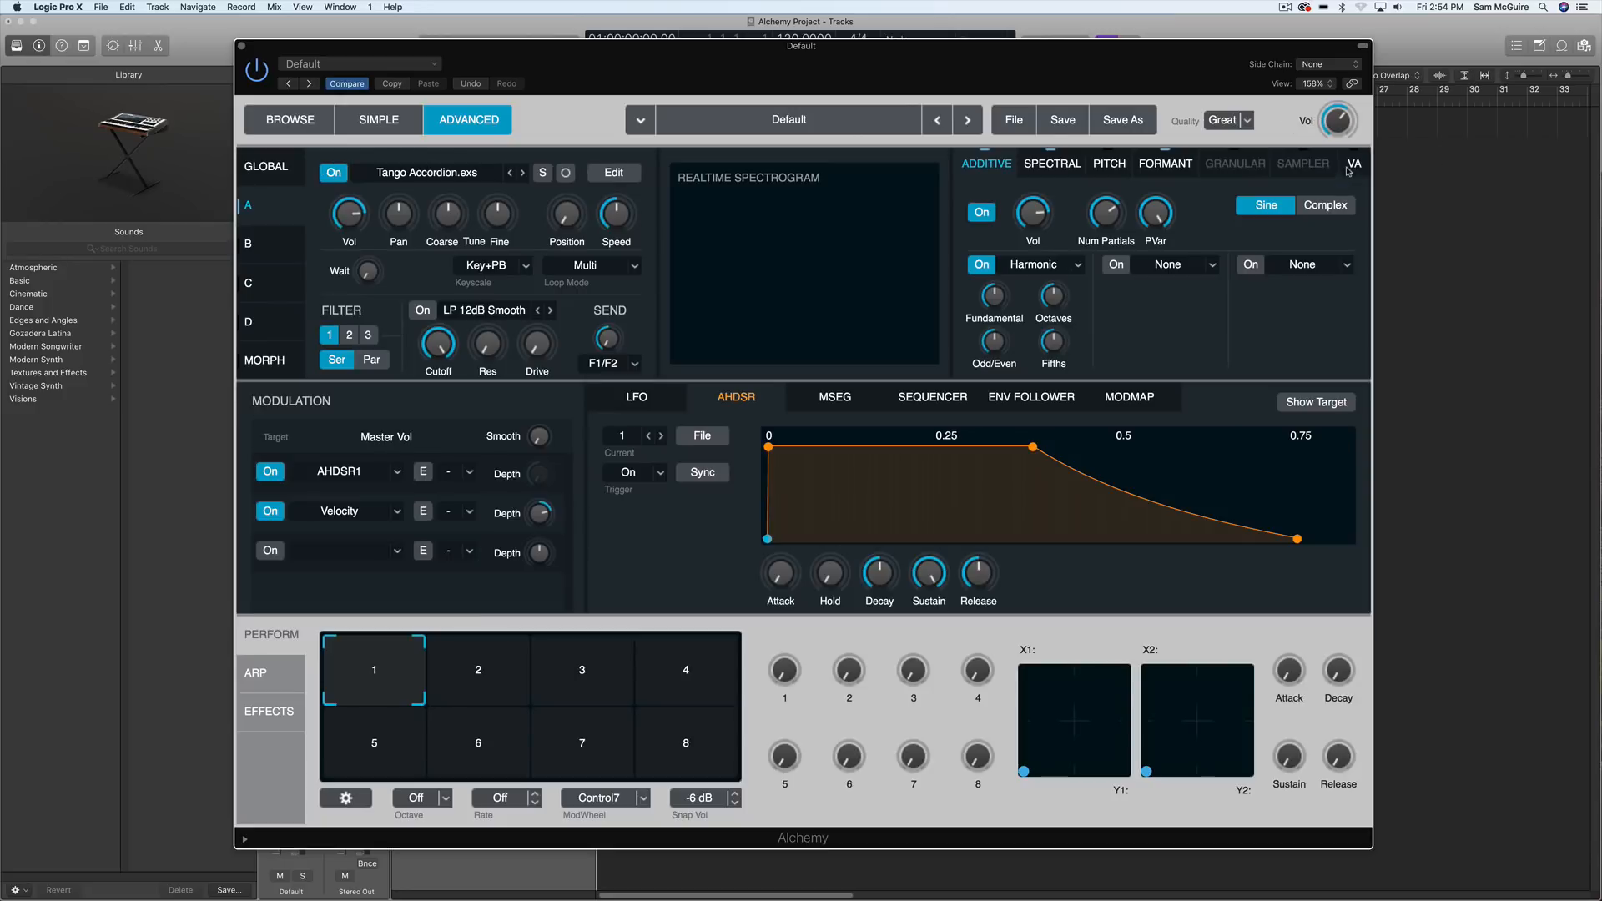
click(1345, 170)
click(1049, 164)
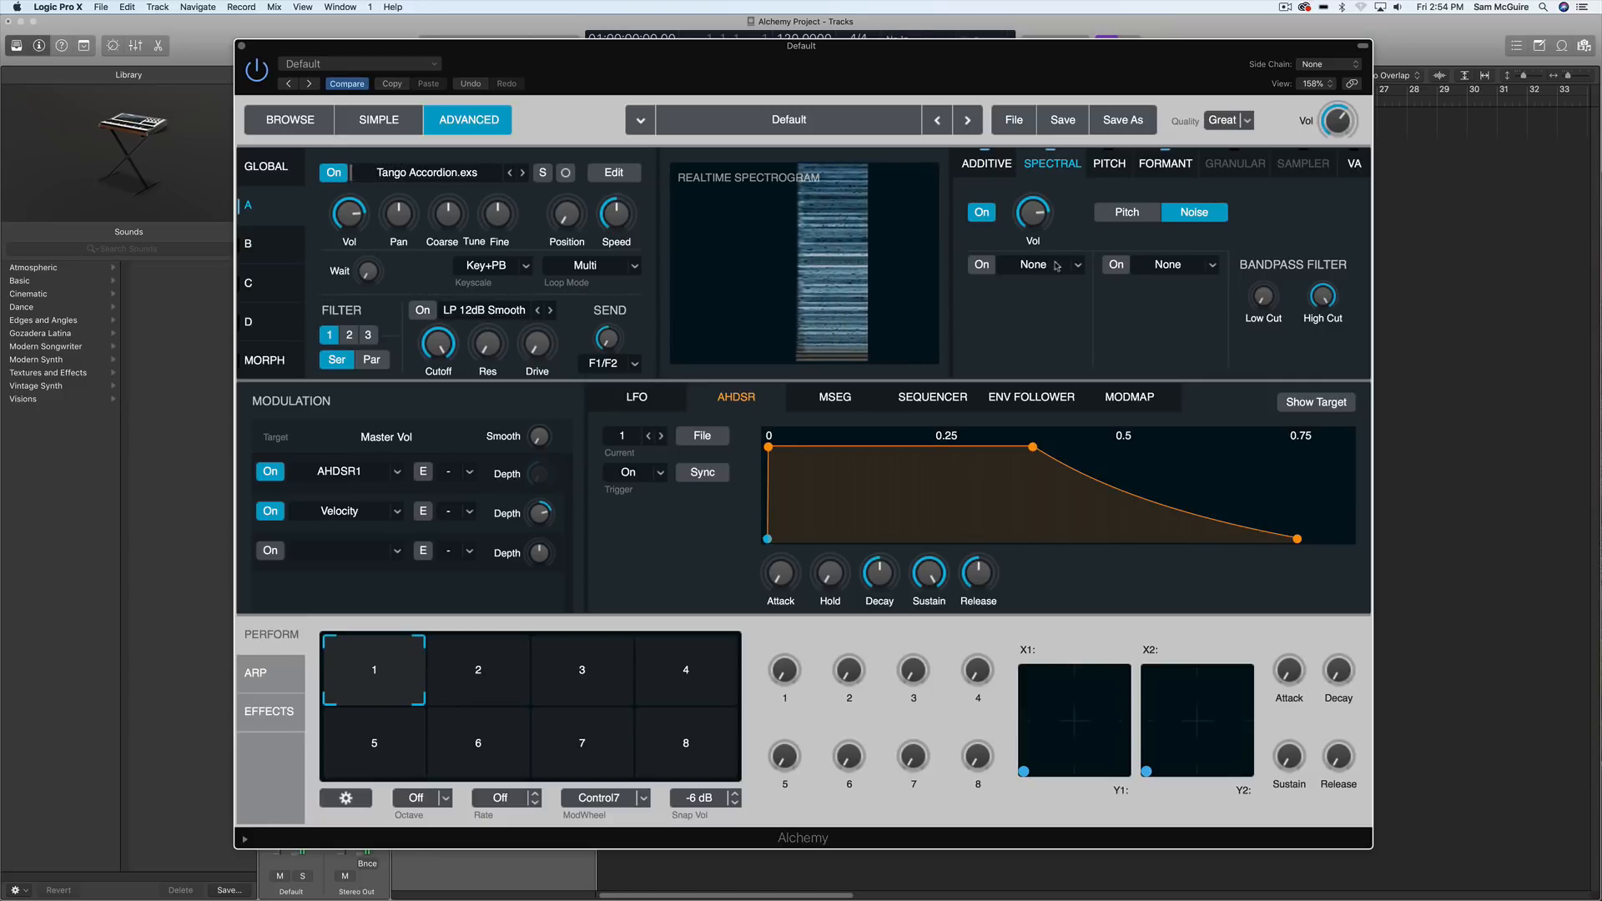
click(982, 266)
- Try Shimmer in the first spectral effect slot with raised Shimmer and Feedback amounts, and switch the slot to Bloom
click(1047, 266)
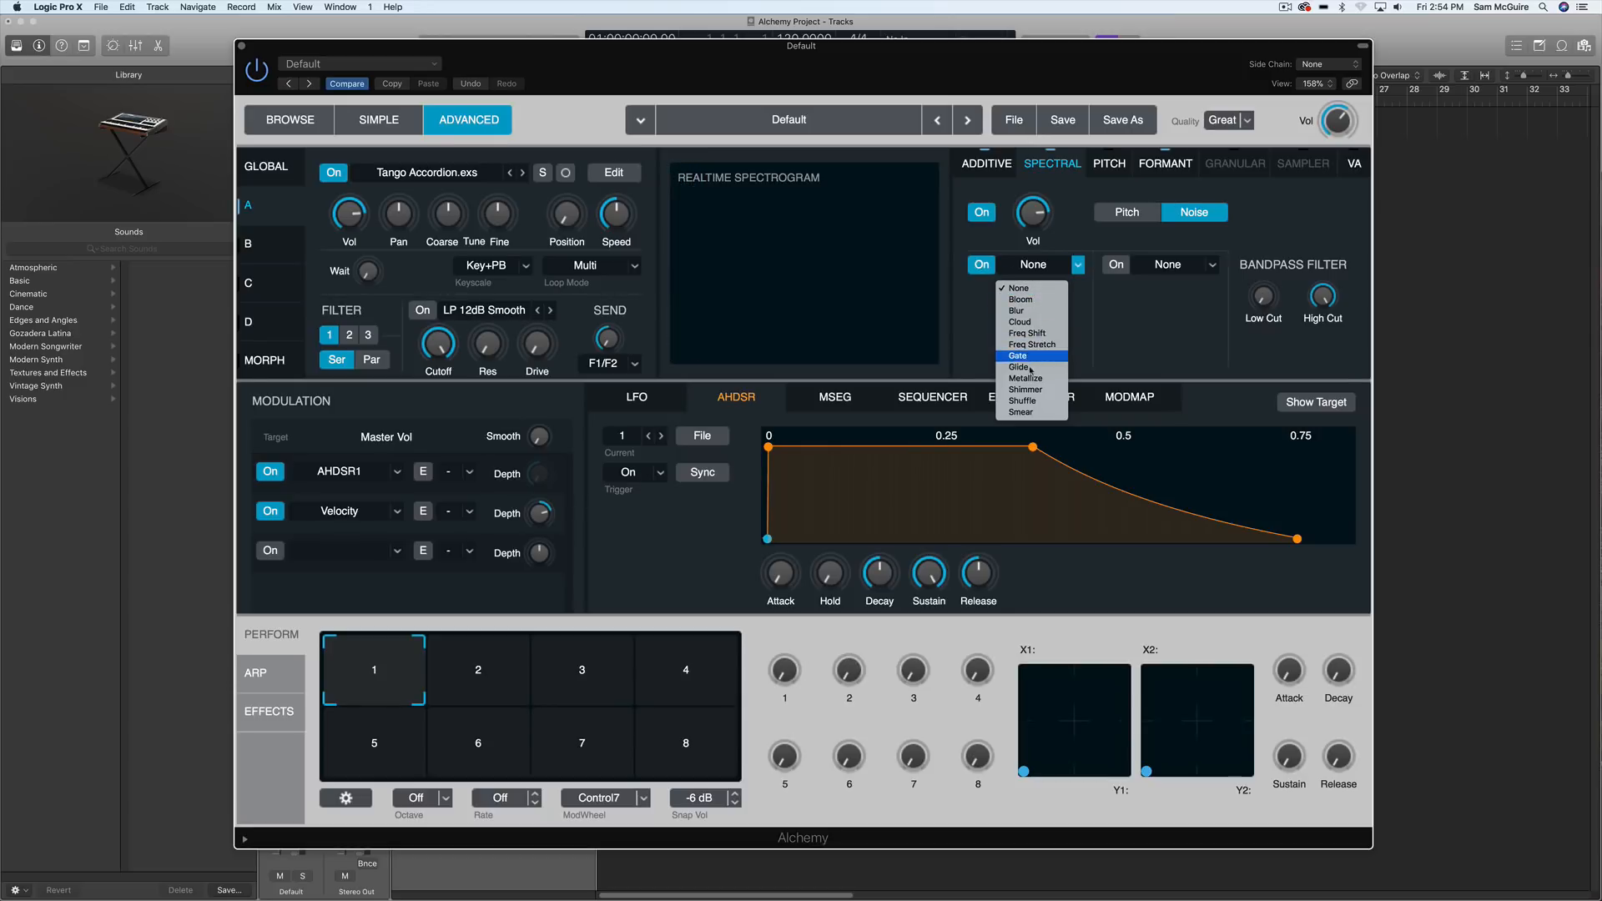
click(1034, 390)
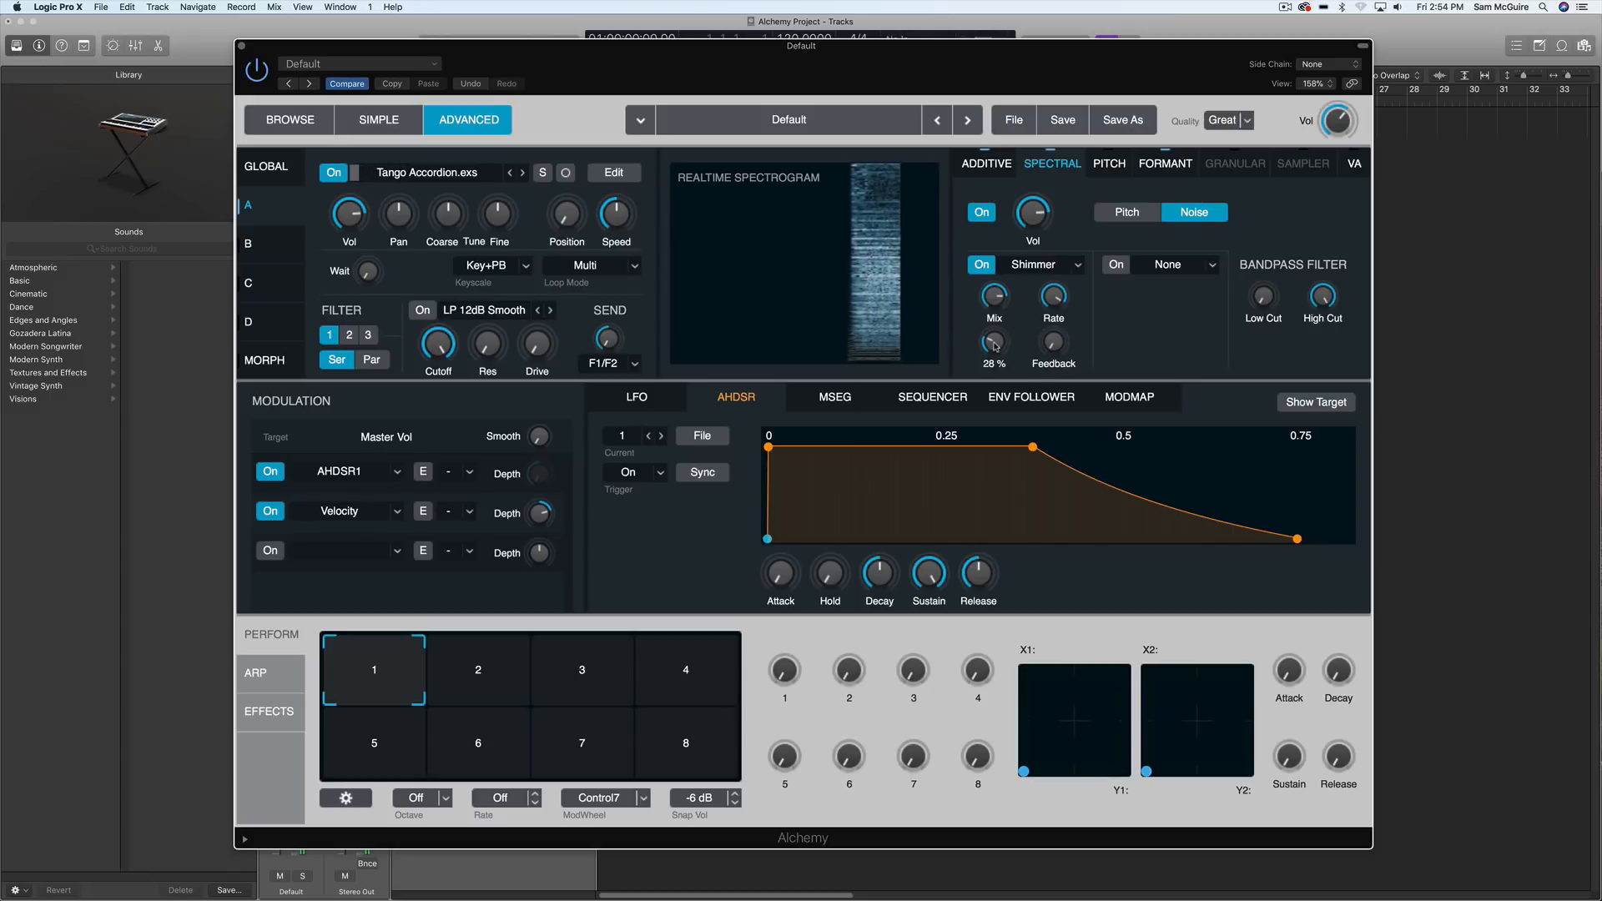
drag(992, 343, 986, 286)
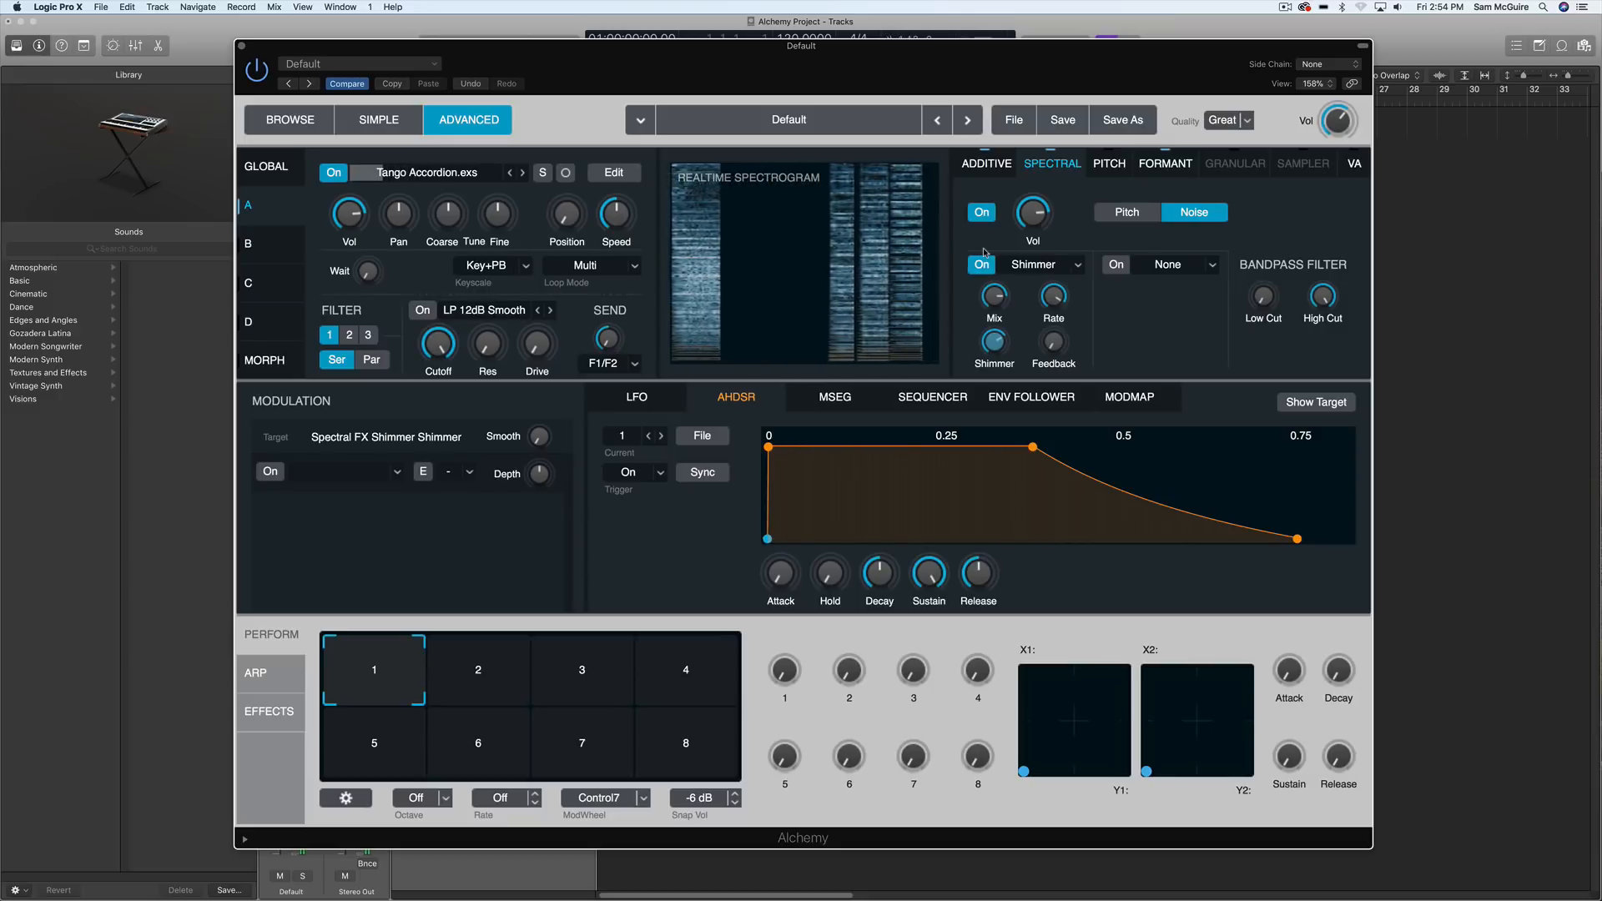
drag(1055, 341, 1035, 152)
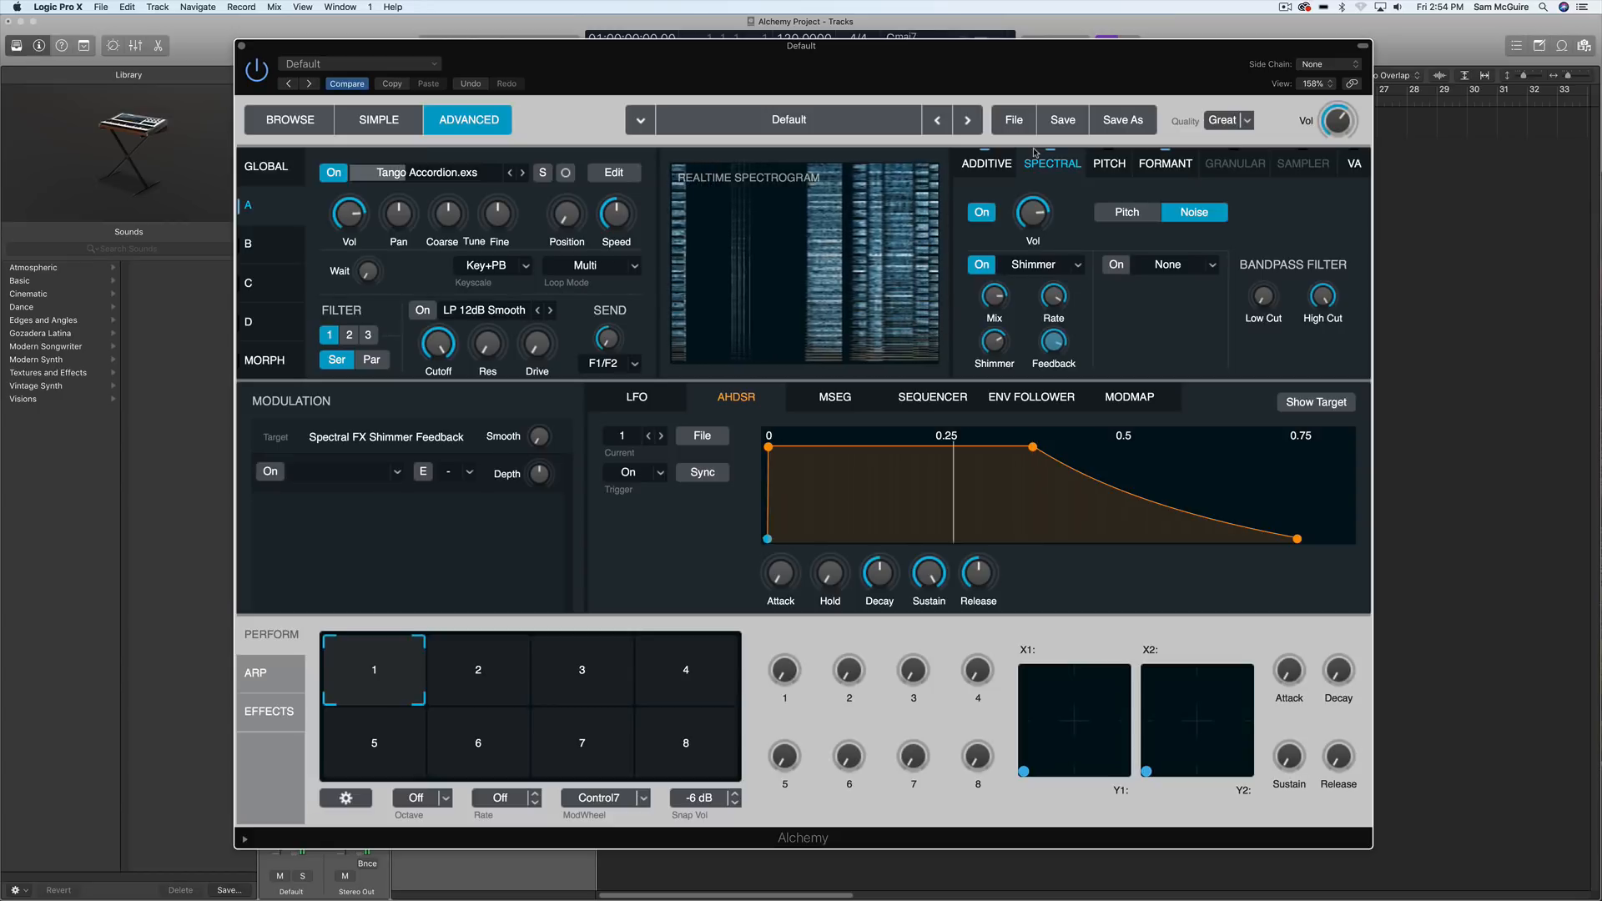
click(1047, 266)
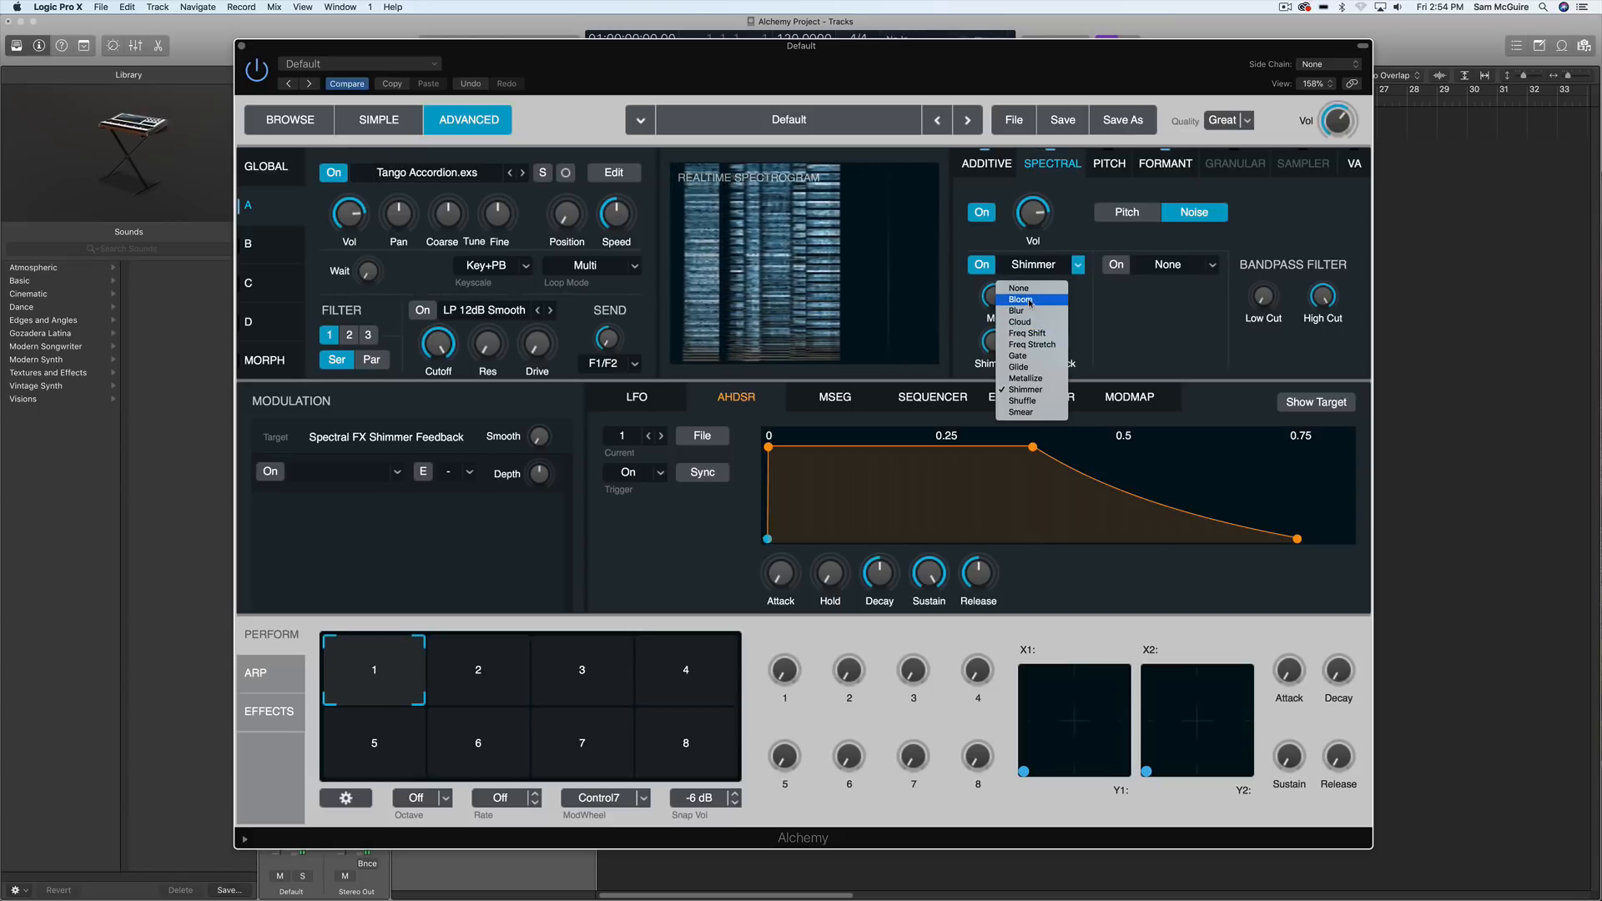
click(1031, 303)
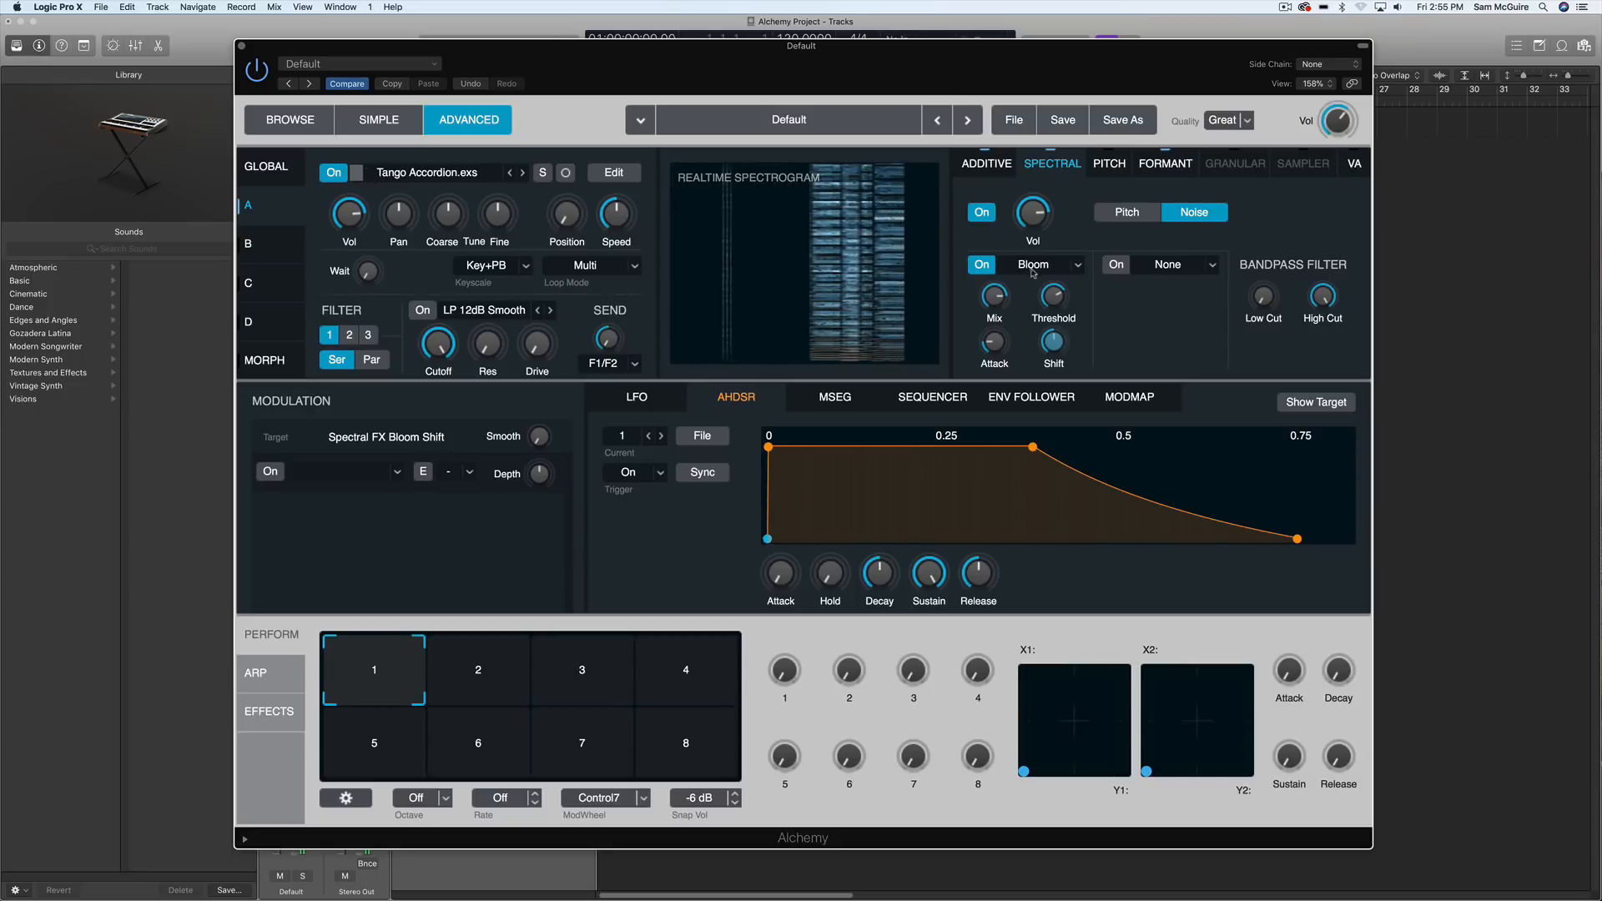
- Set the first spectral effect to Blur, raise its Variance, and set the knob beside Mix to about 4.6
click(1034, 266)
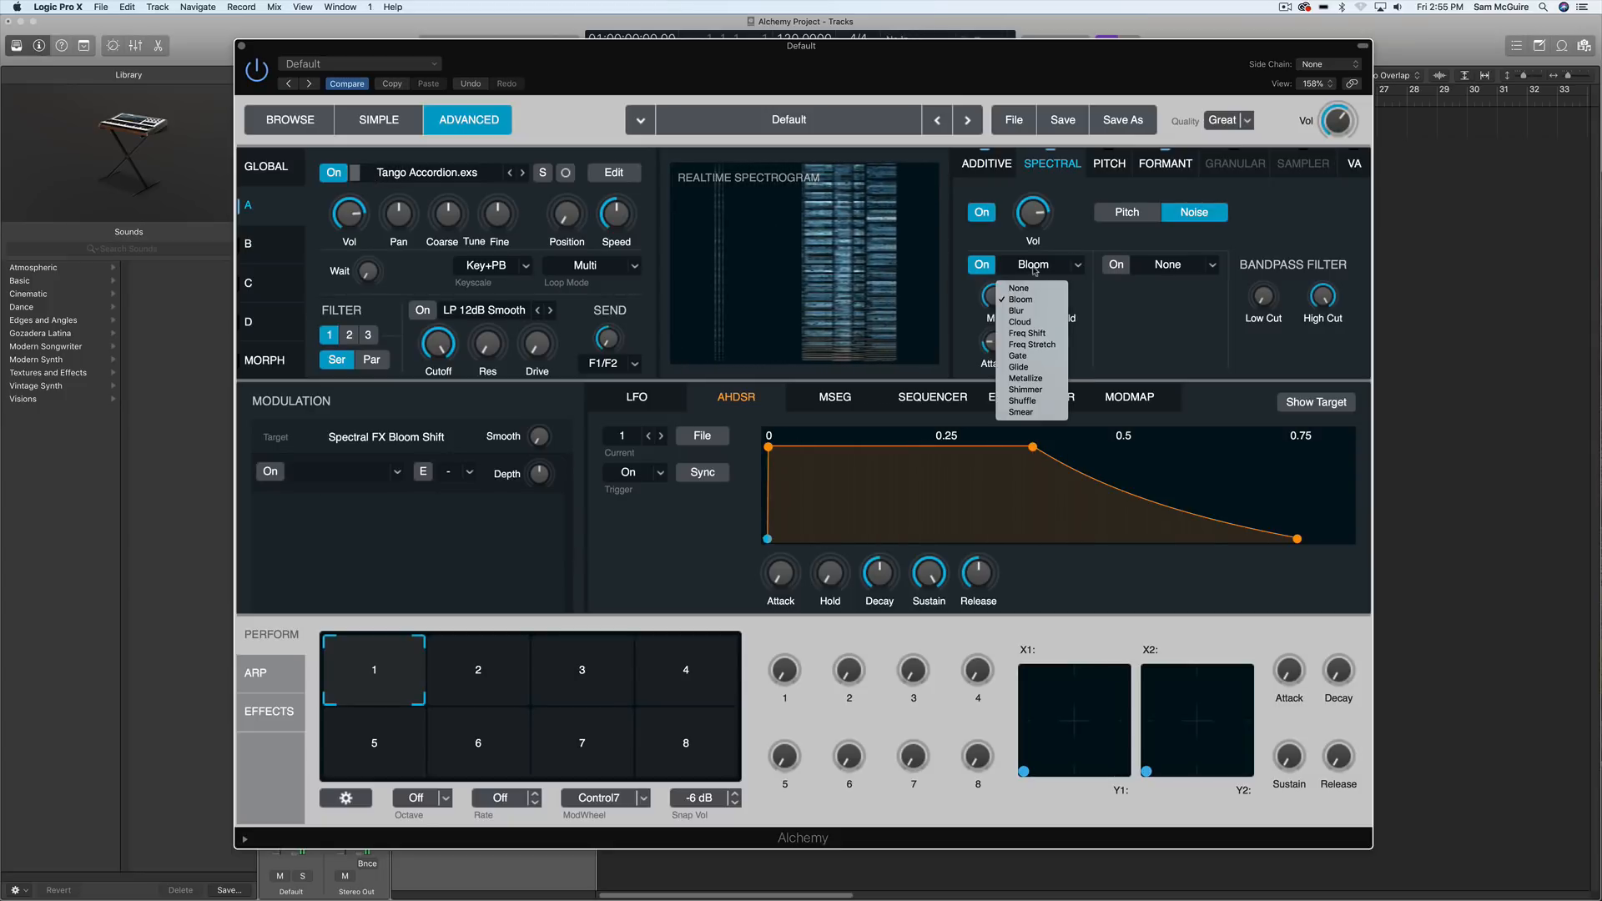
click(1032, 311)
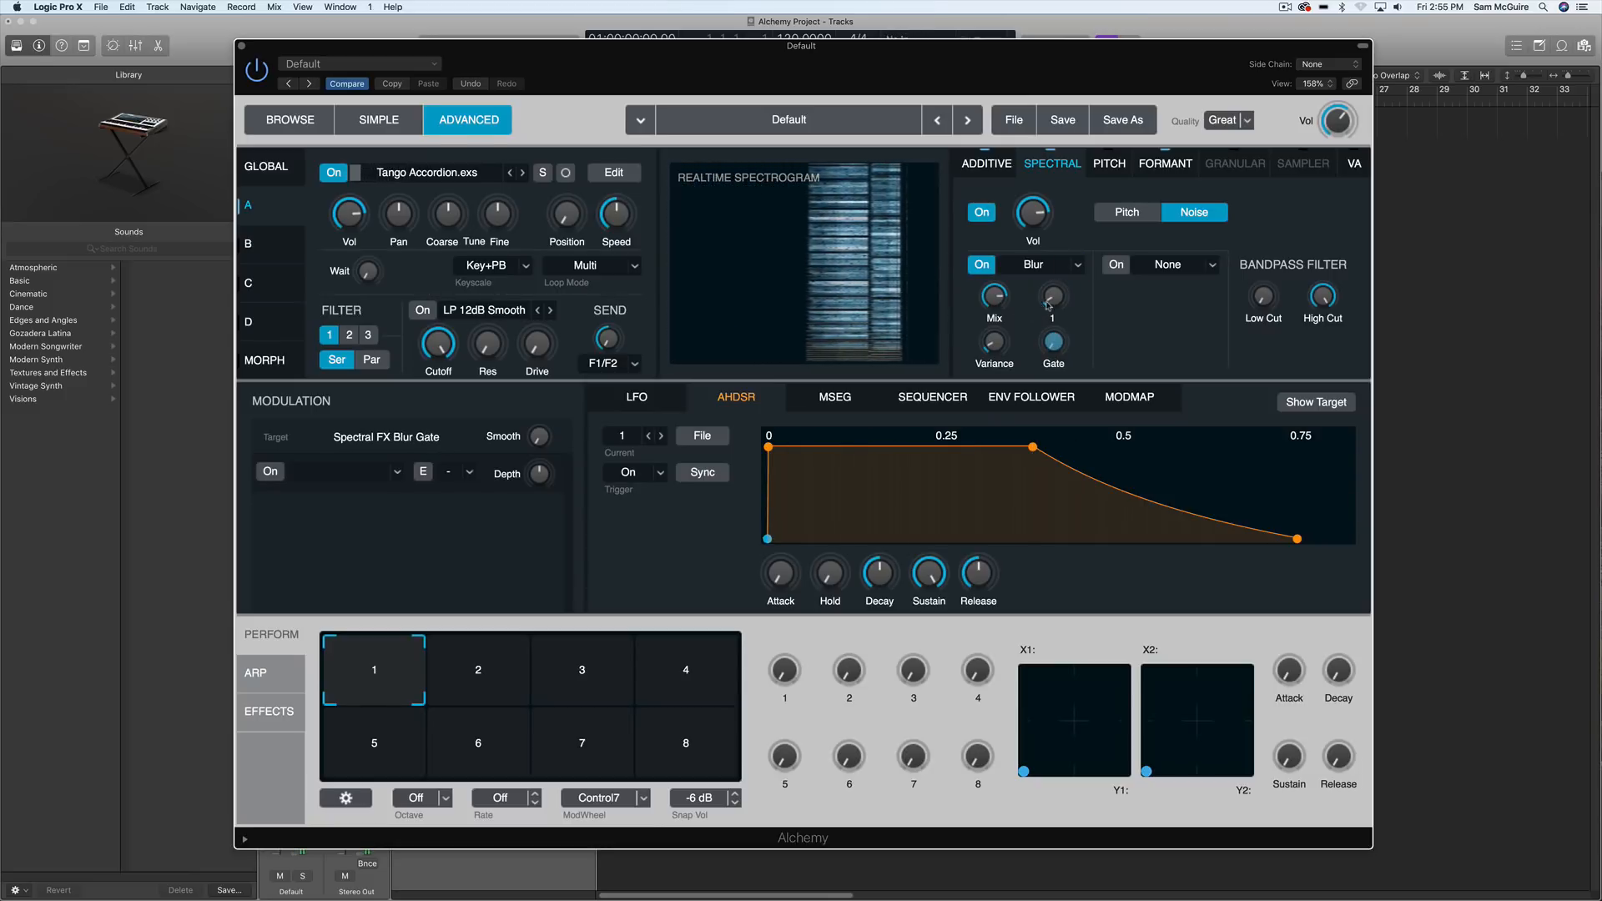
click(1053, 296)
drag(991, 349, 990, 267)
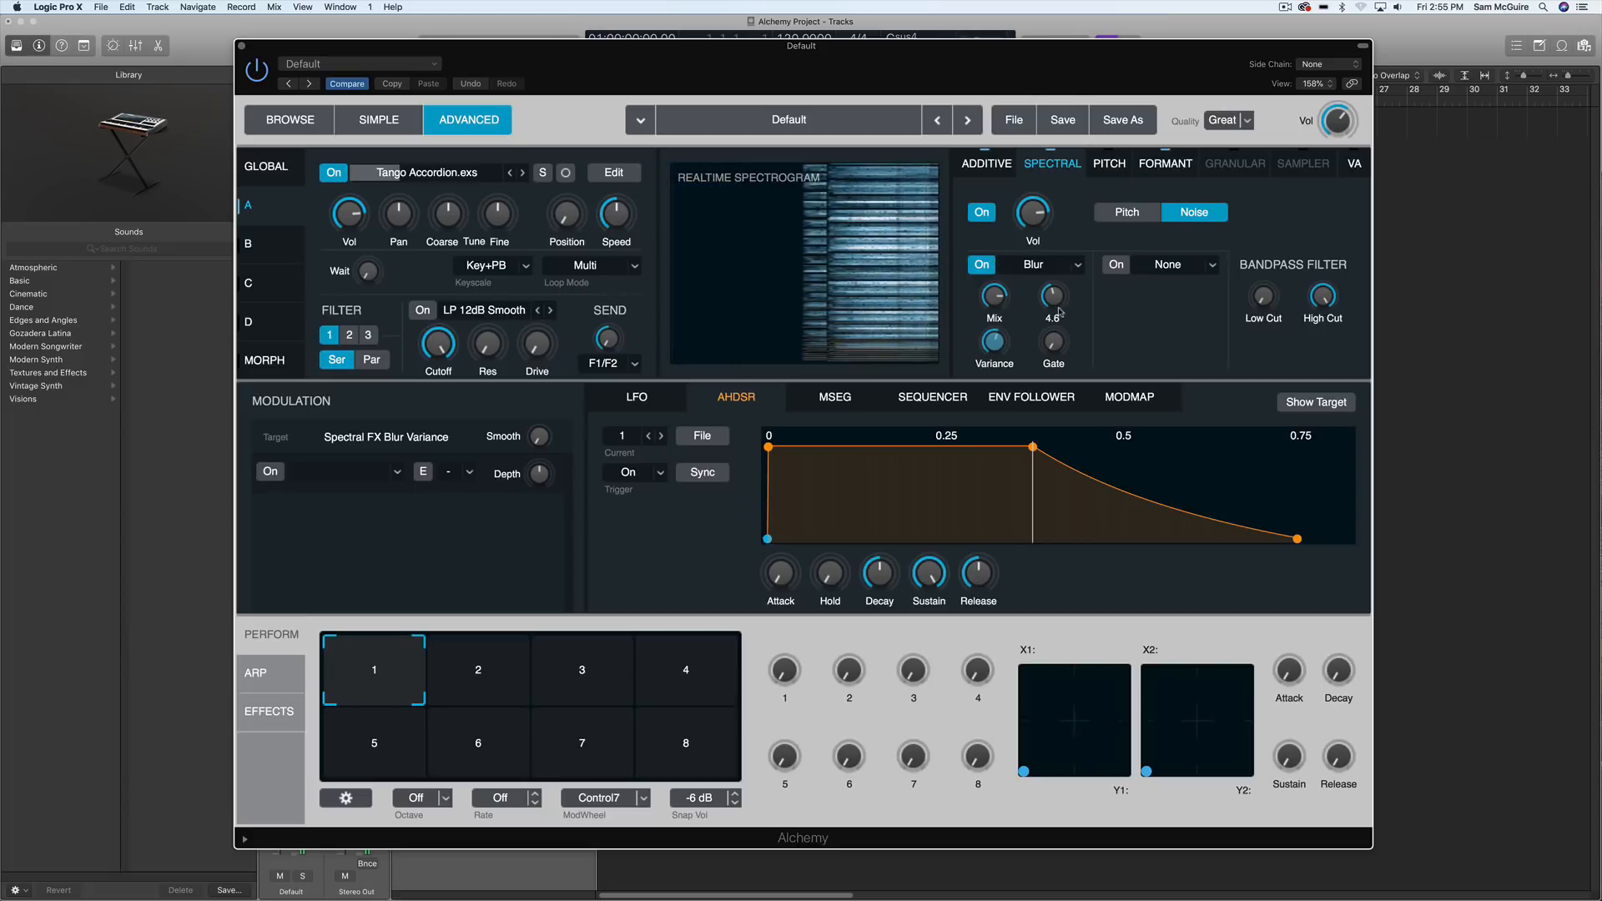
- Set the Blur effect's Length to about 7.9, Mix to about 76.5% and Variance to about 8.2
drag(1059, 324, 1042, 246)
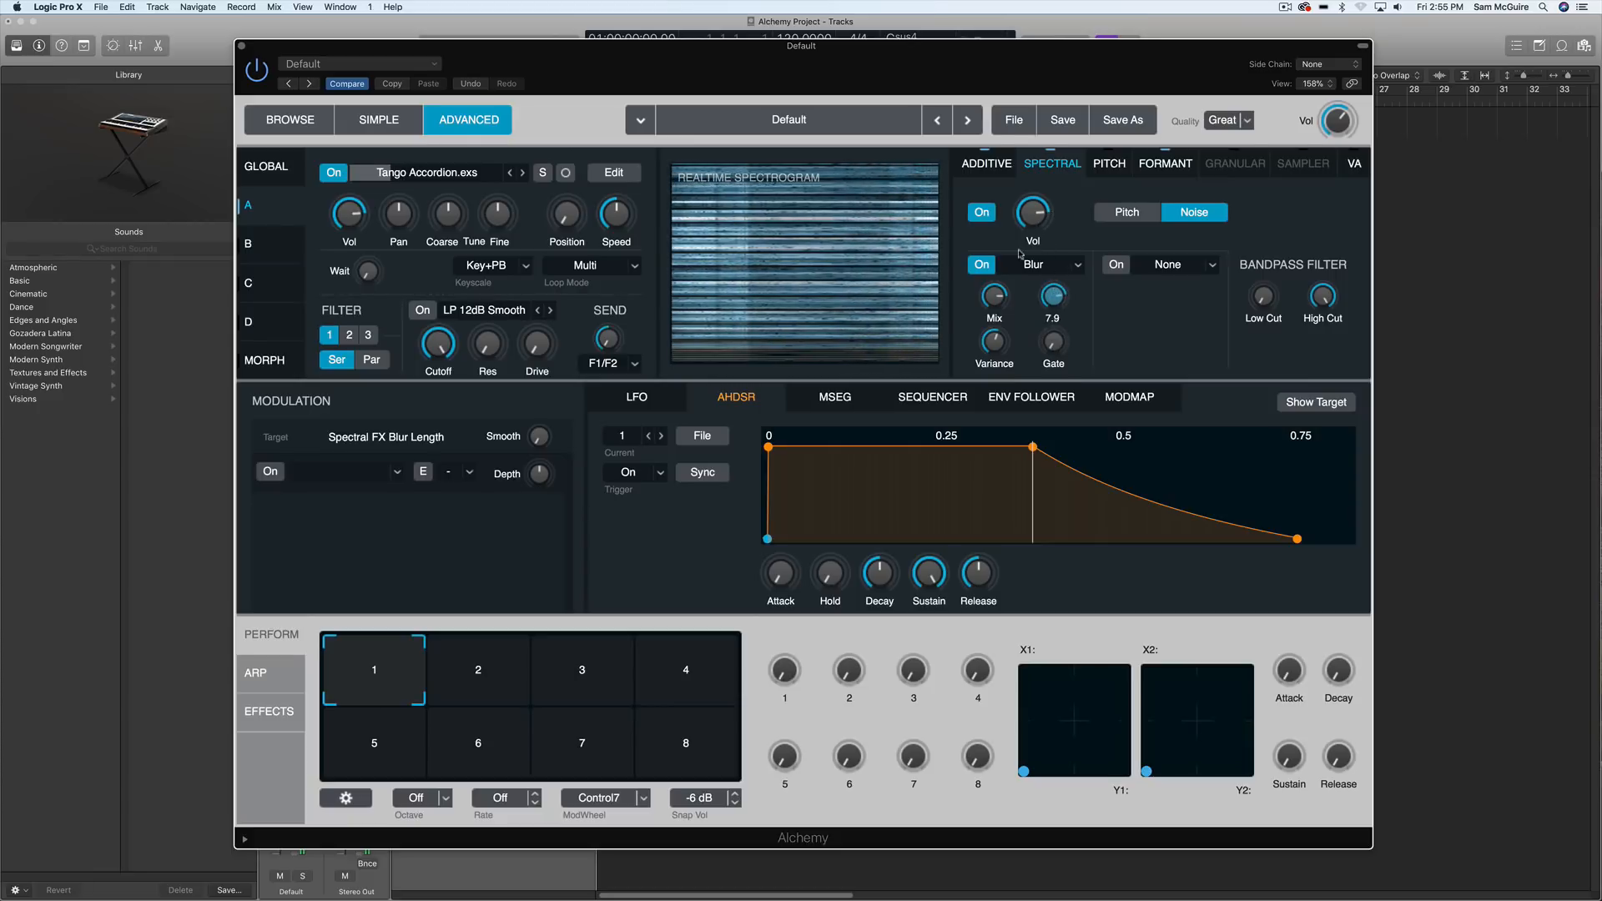
click(996, 300)
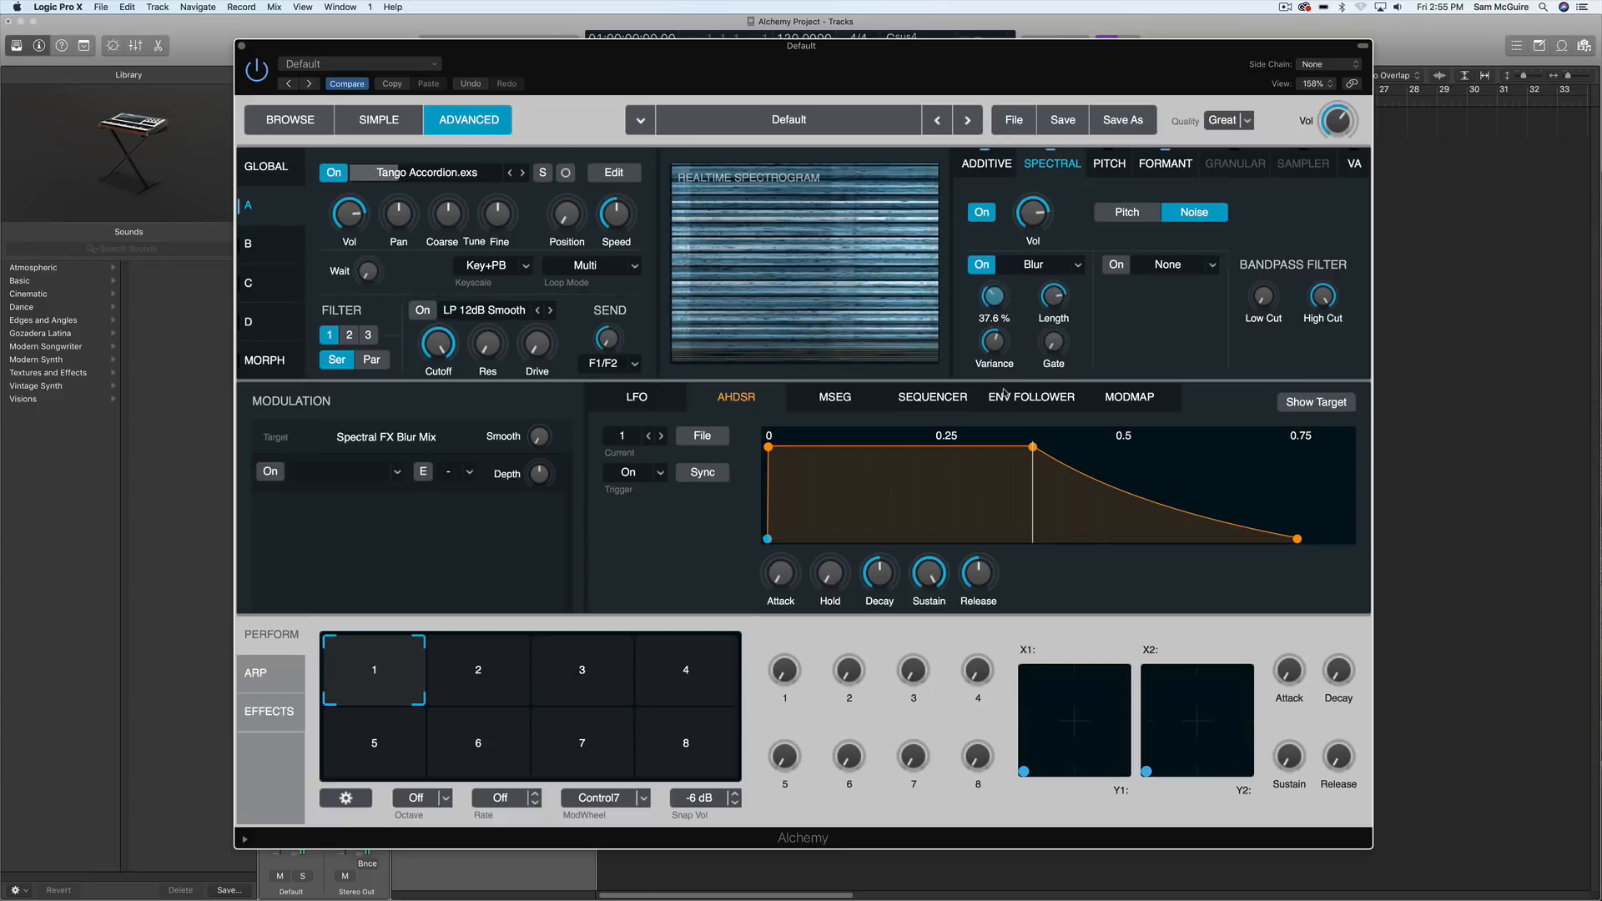
drag(1005, 394, 1006, 321)
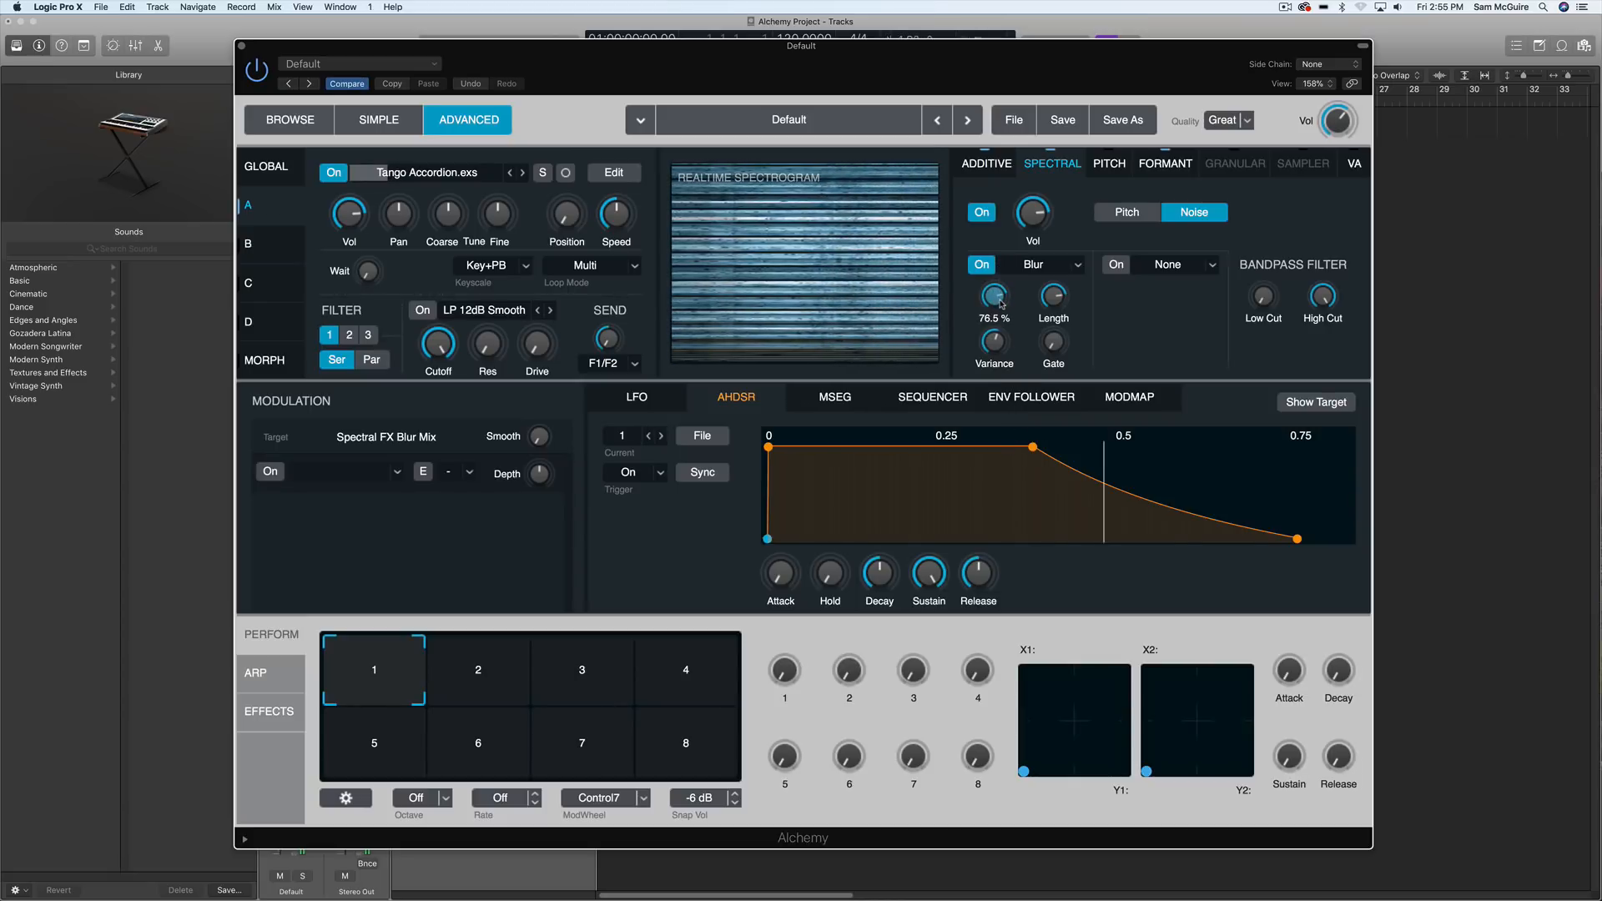
drag(1005, 354, 997, 295)
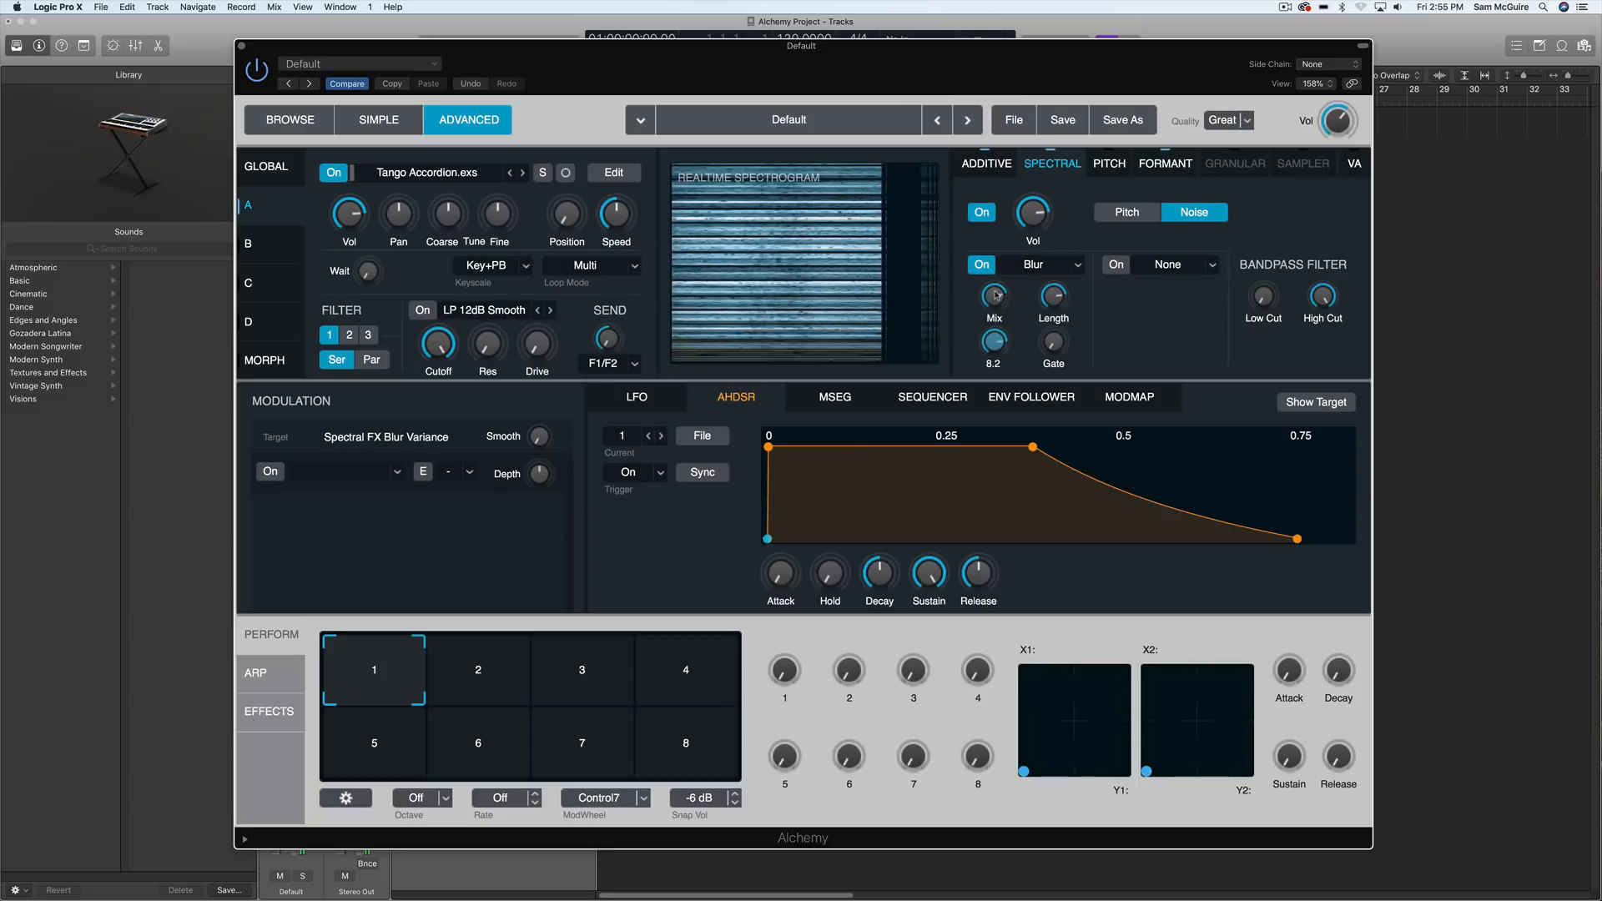
- Switch the first spectral effect to Shuffle and set its Range to about 91.9% and Factor to 0.0%
click(1043, 265)
click(1035, 400)
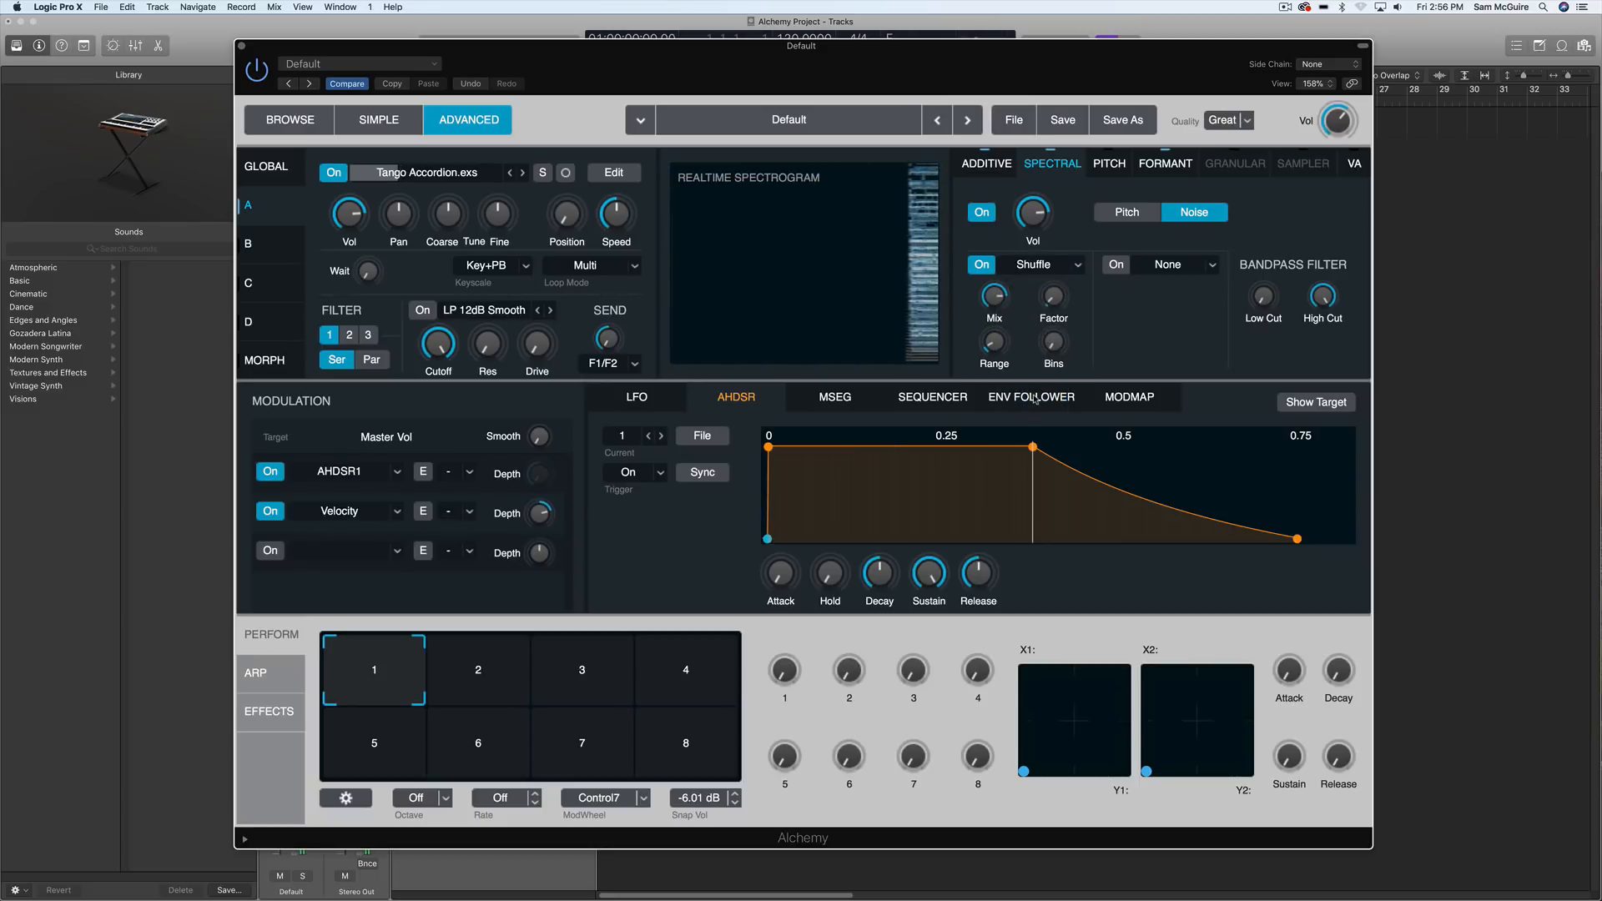
drag(1004, 344, 1013, 189)
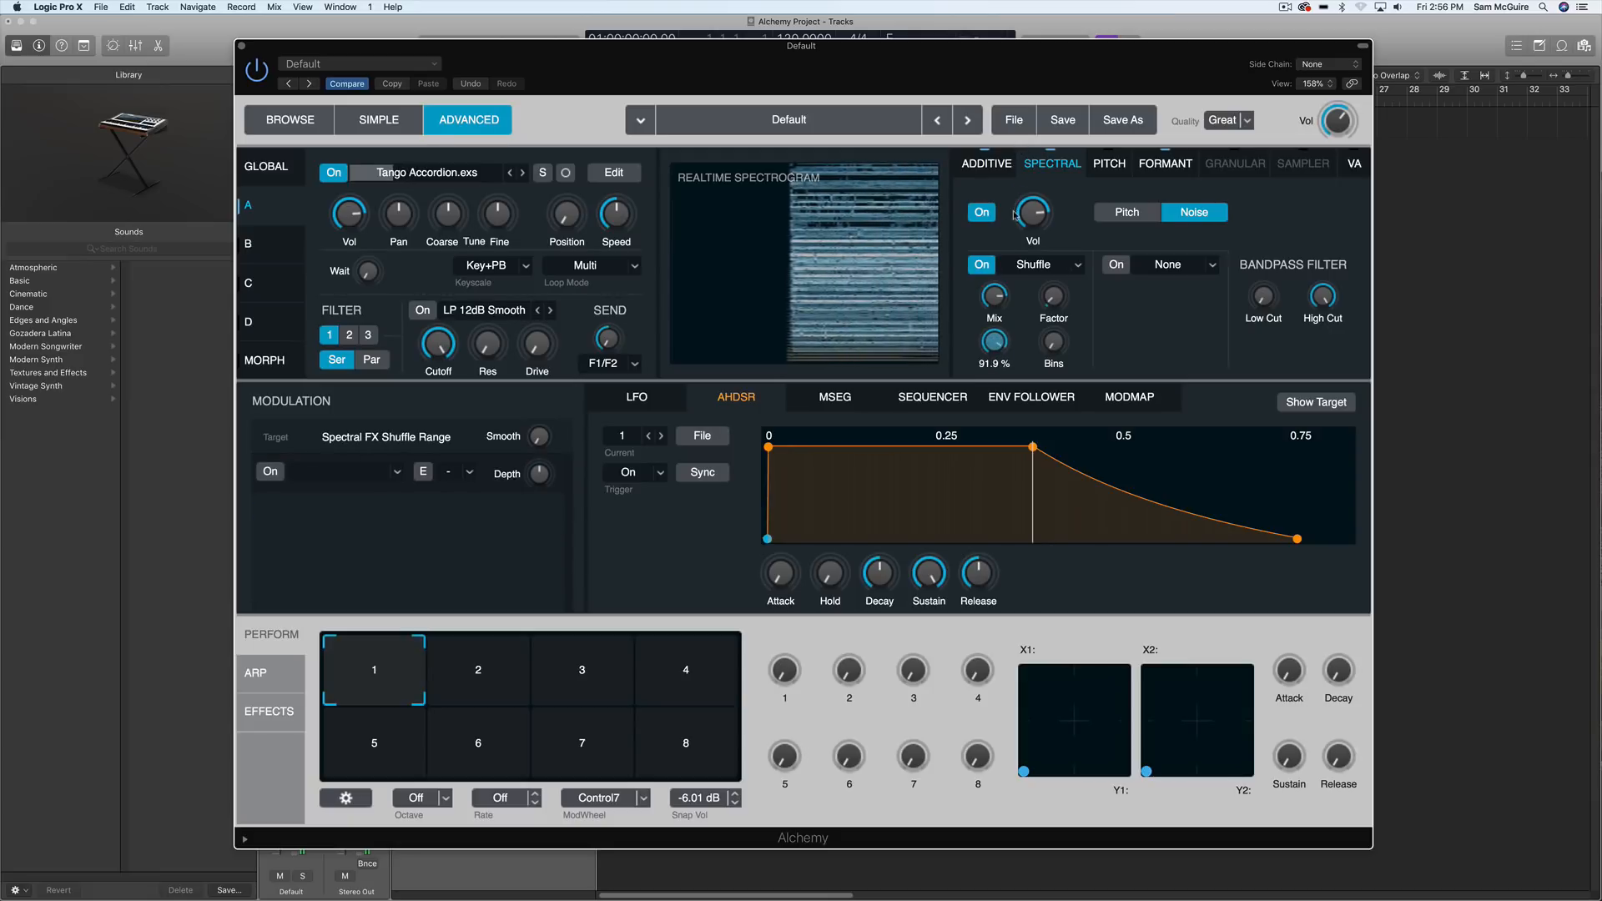
drag(1054, 296, 1053, 337)
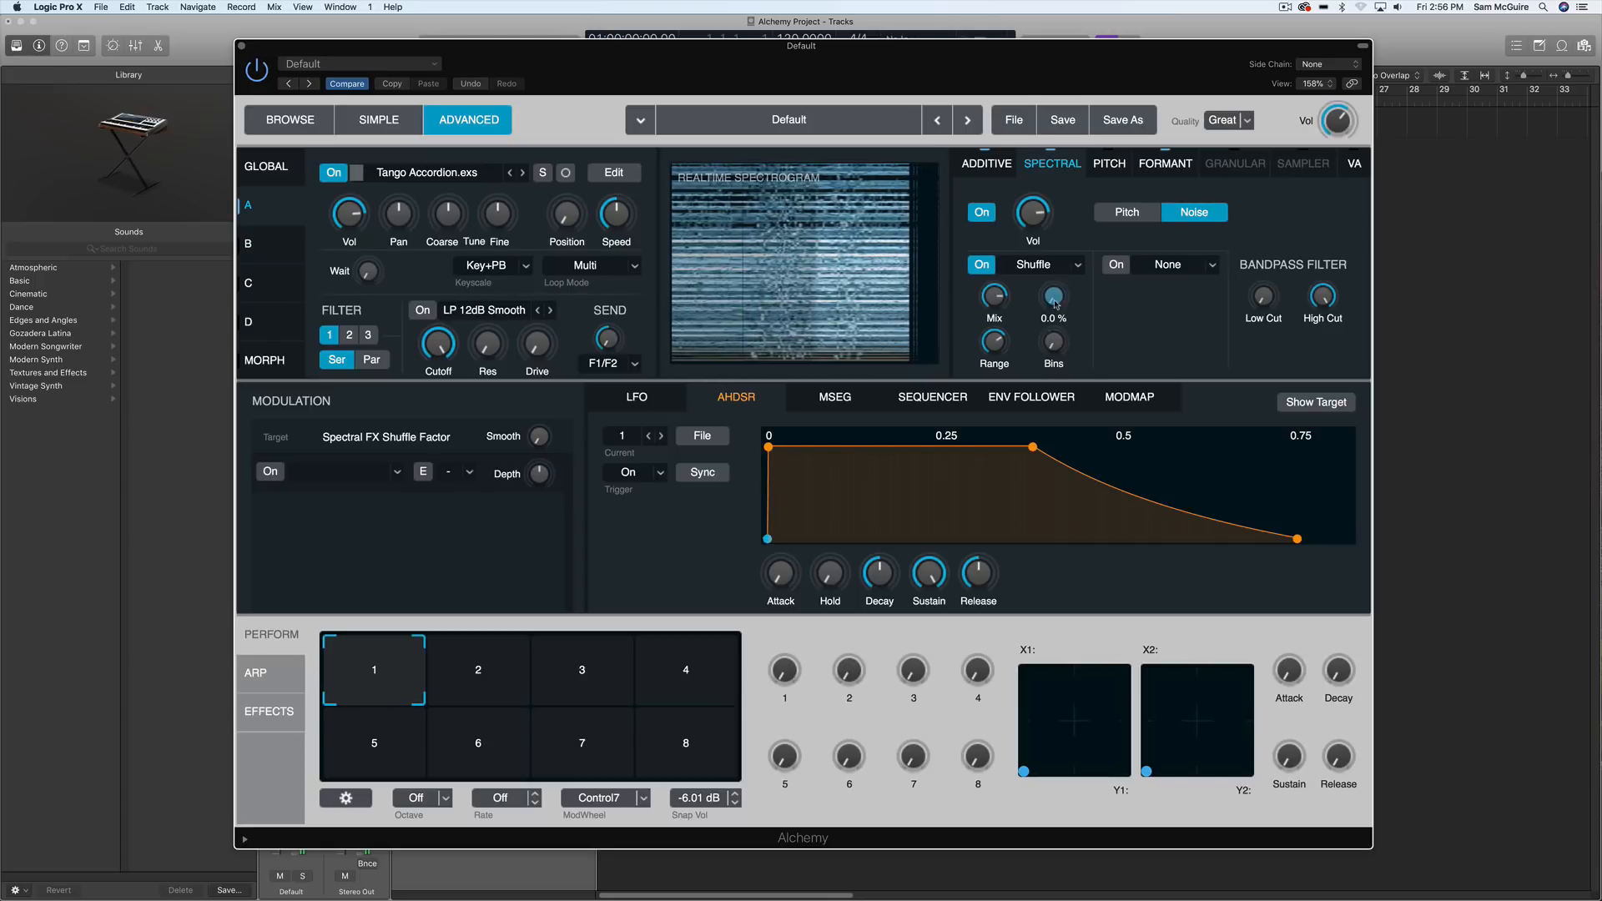
- Add ModWheel as a modulation source for the Shuffle effect's Factor and raise its depth
right_click(1053, 299)
mouse_move(1106, 311)
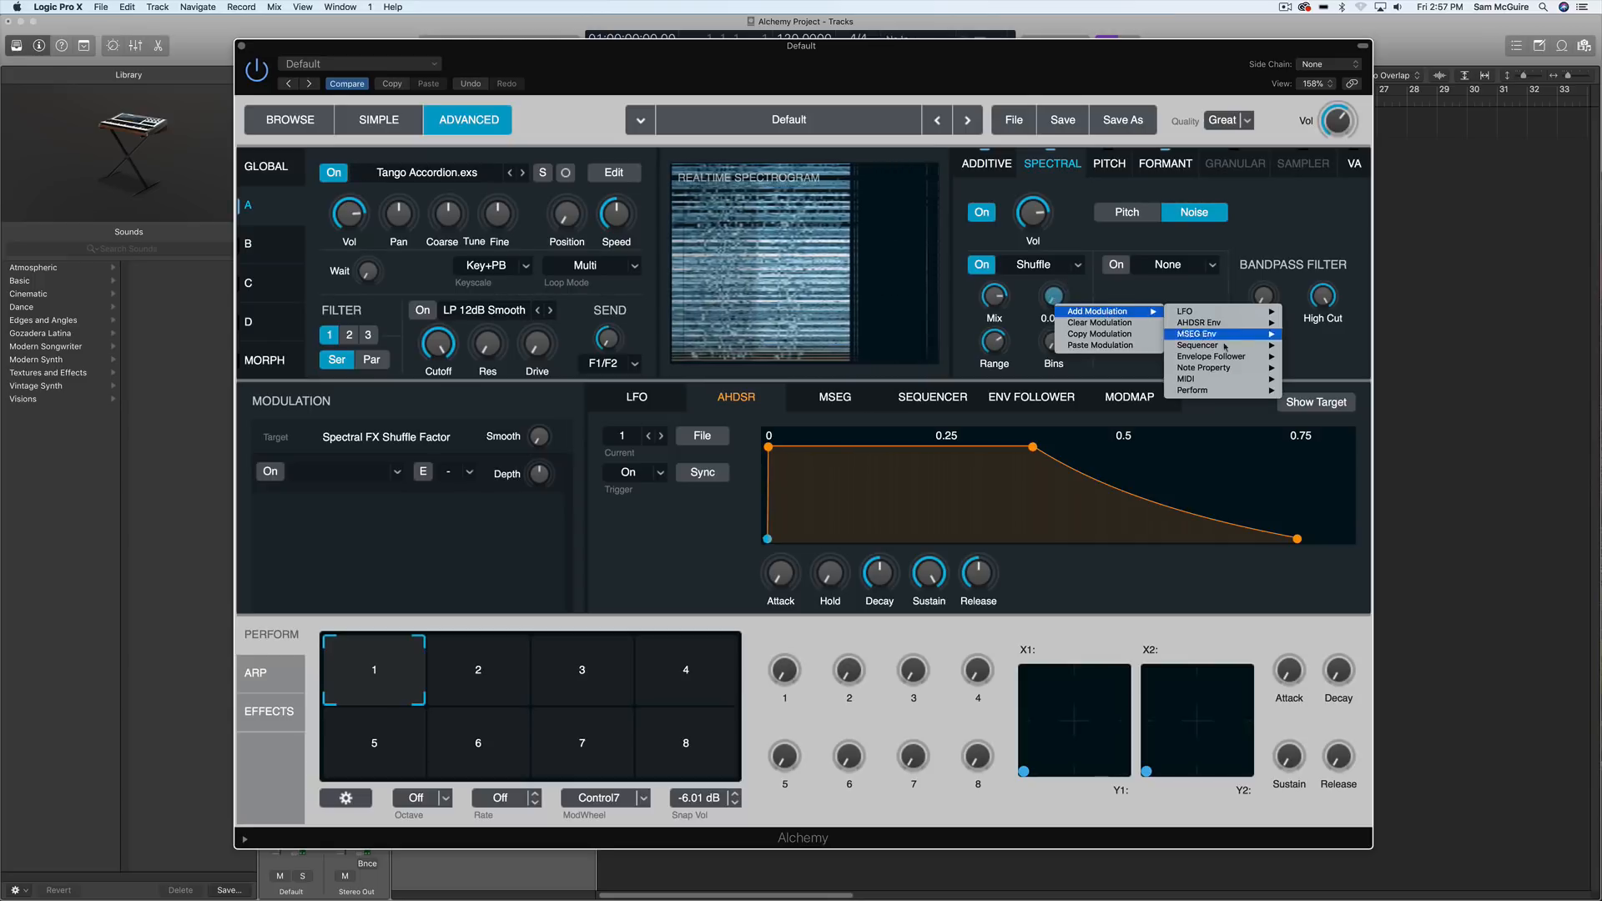
mouse_move(1222, 379)
click(1332, 391)
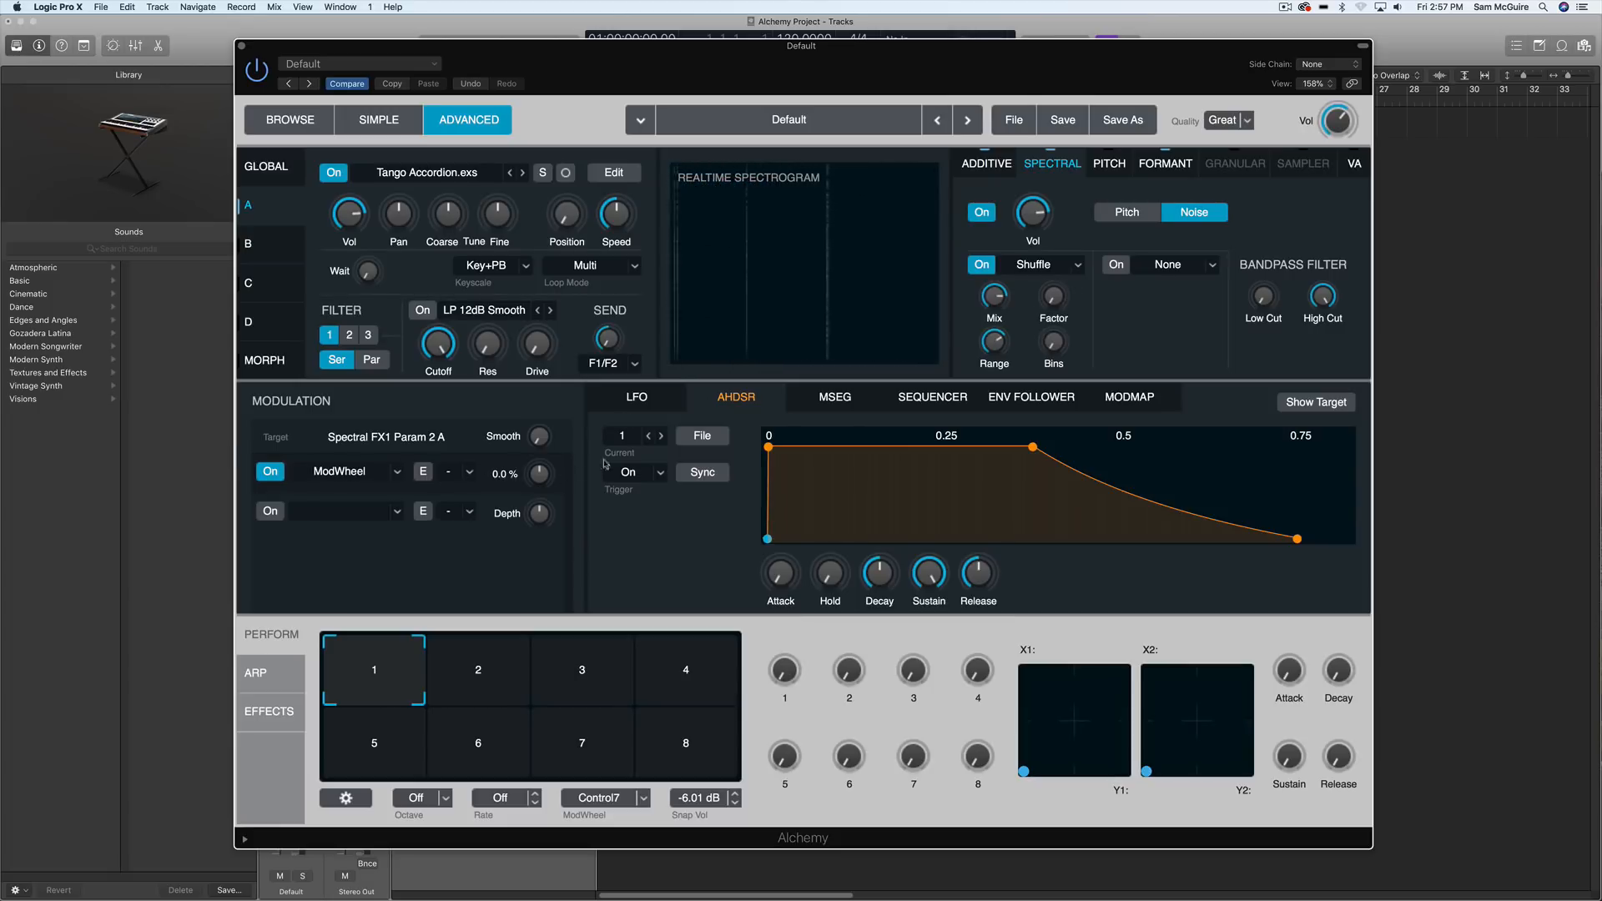
click(1054, 298)
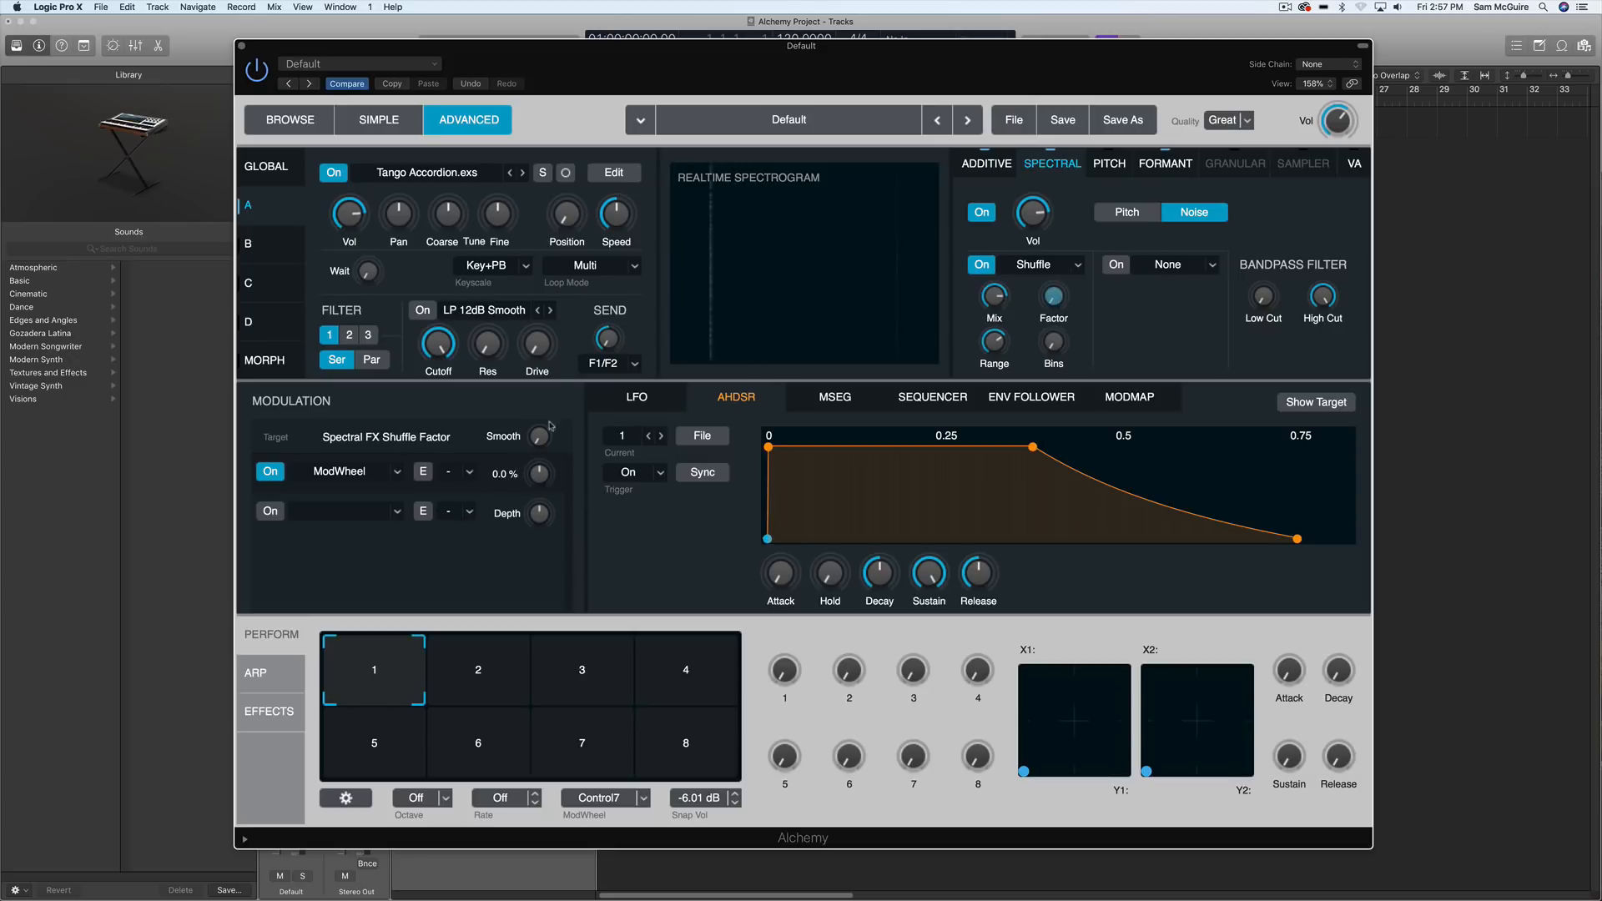
drag(549, 425, 517, 244)
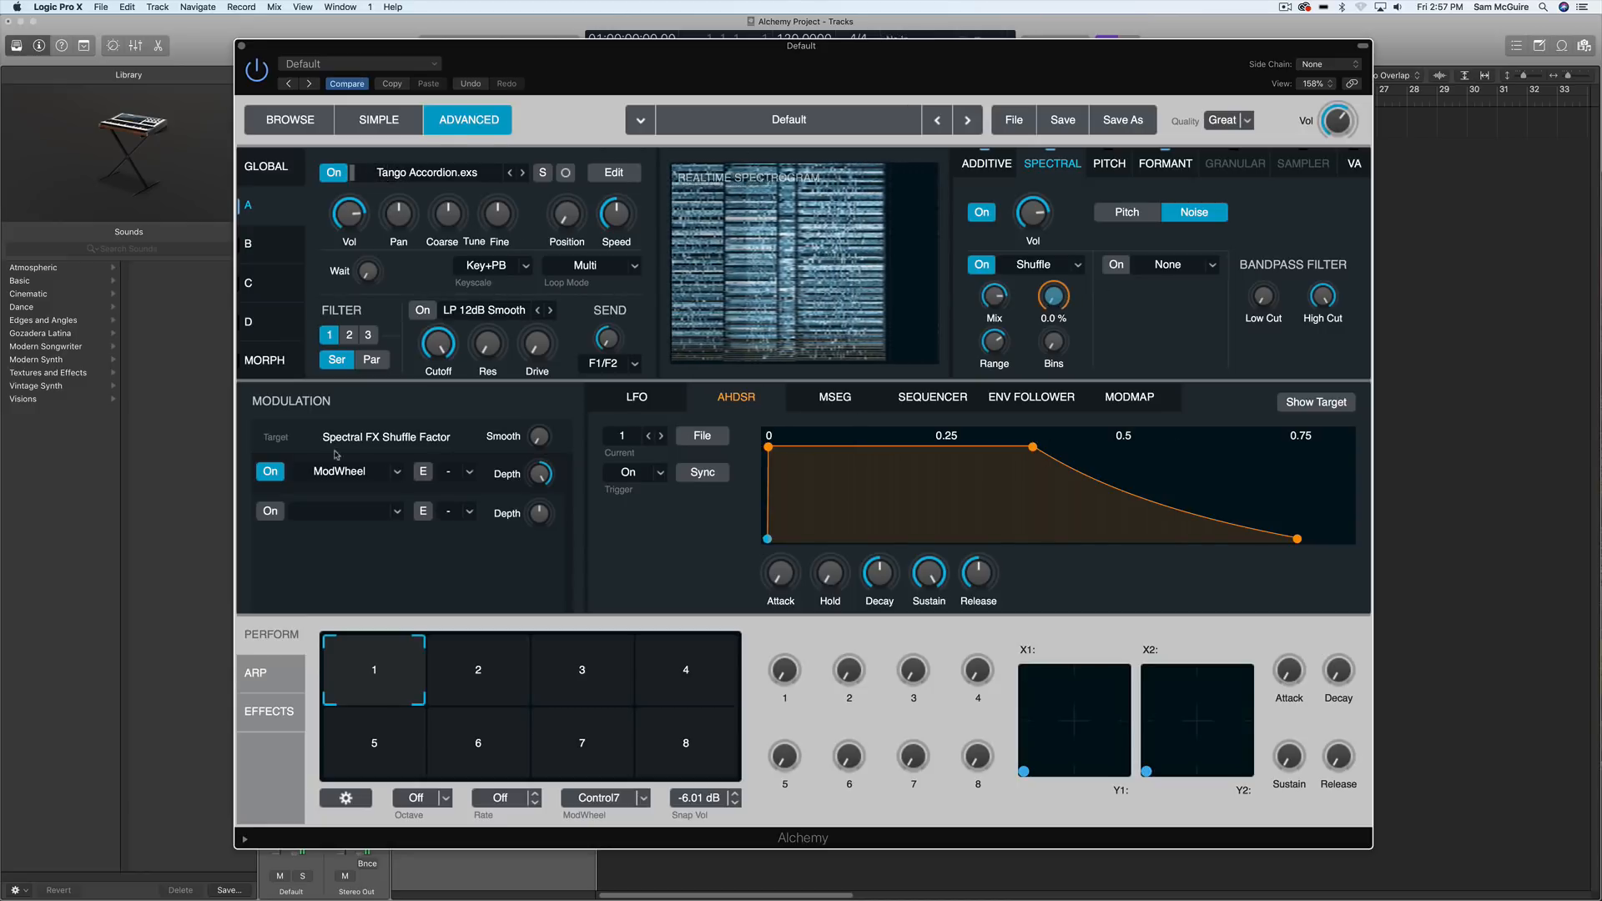
- Add LFO1 (Sine) with raised depth as a second modulator of the Shuffle Factor, and switch that modulator off
click(329, 513)
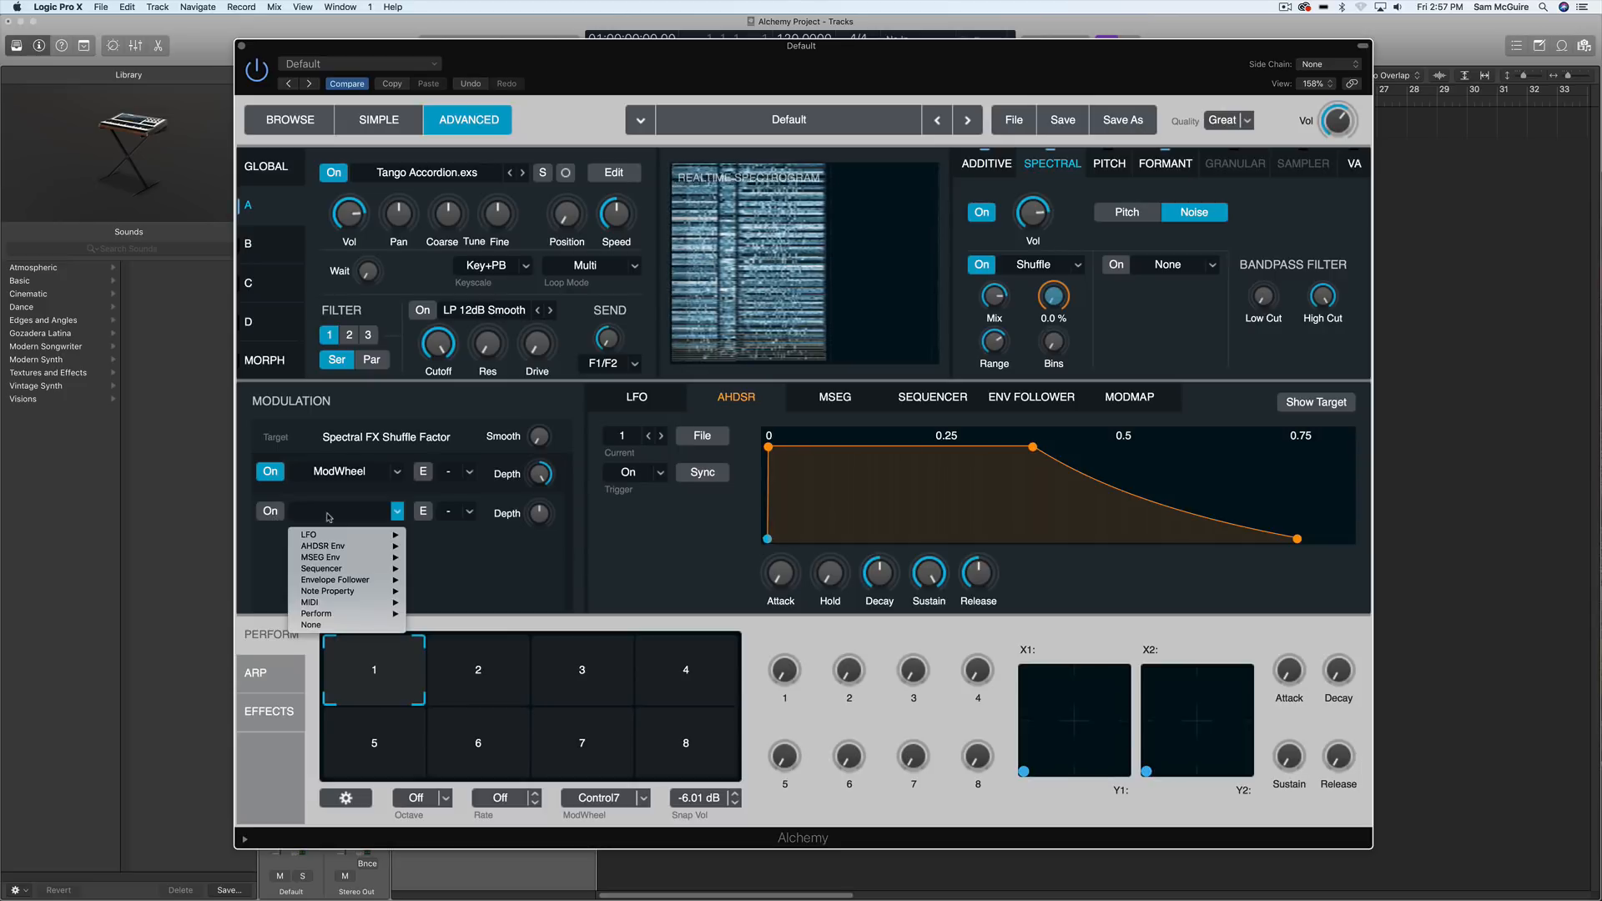
mouse_move(389, 535)
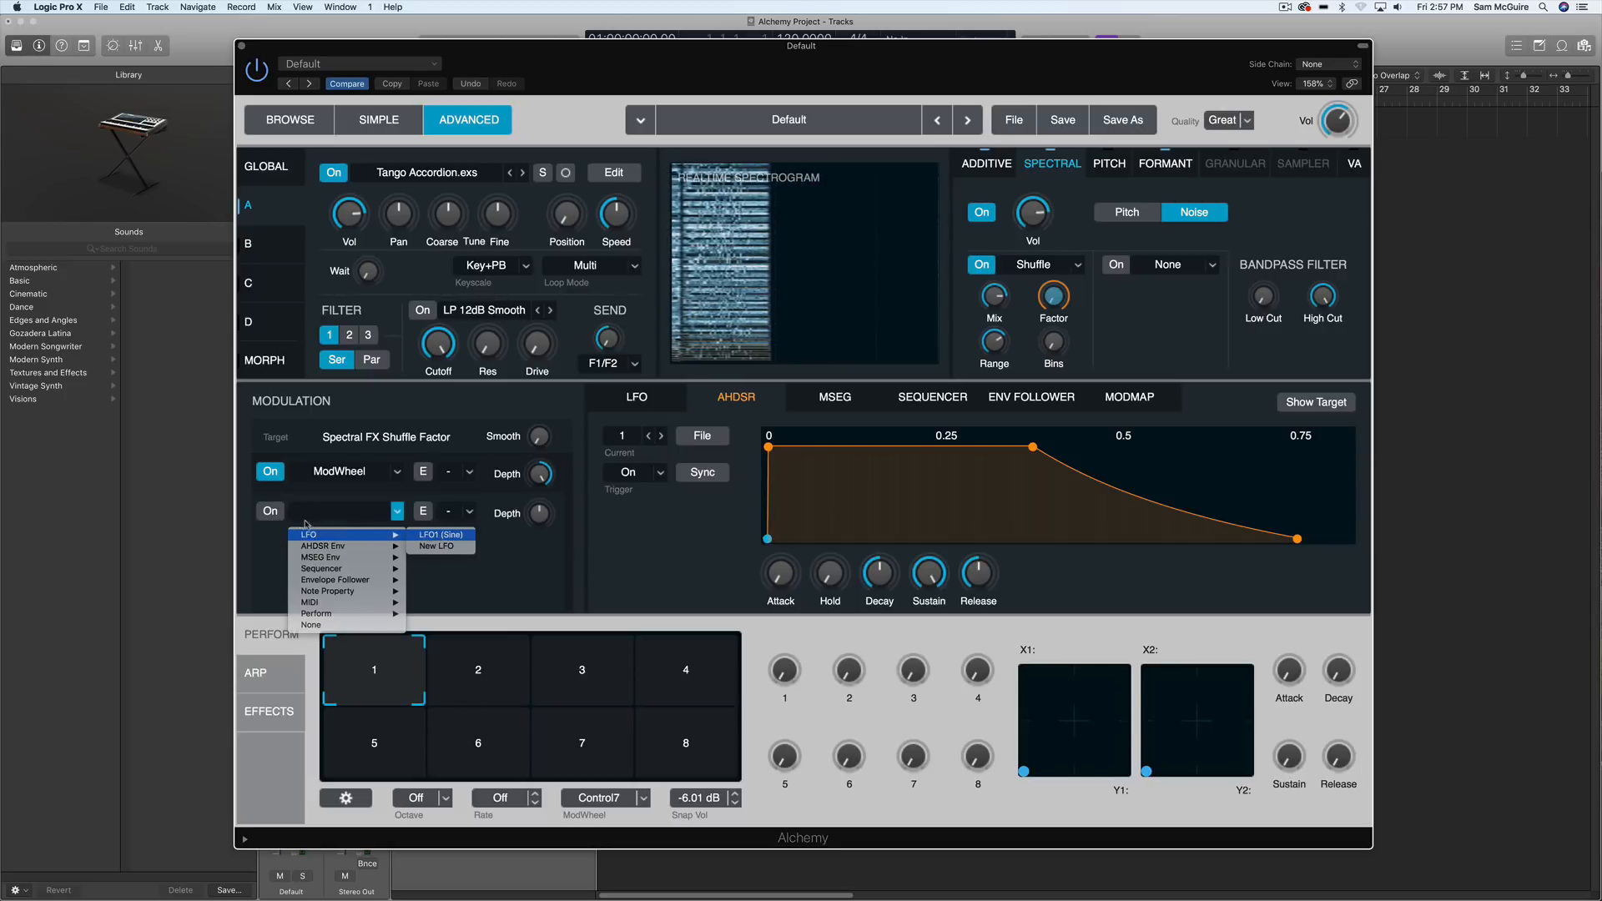
click(441, 535)
mouse_move(540, 517)
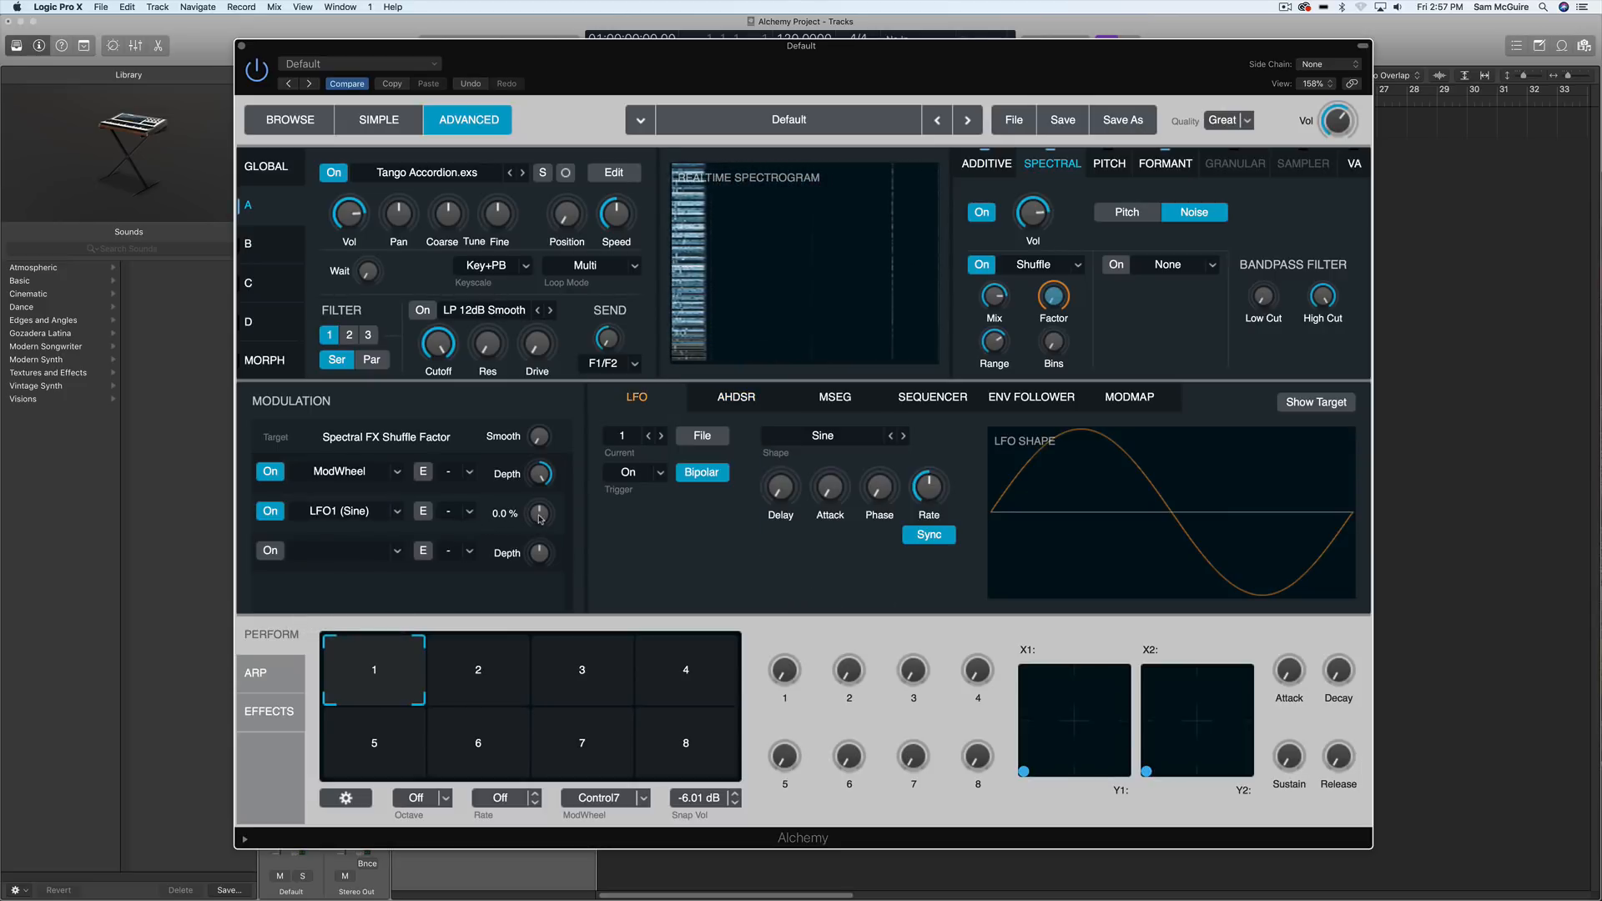
mouse_move(528, 361)
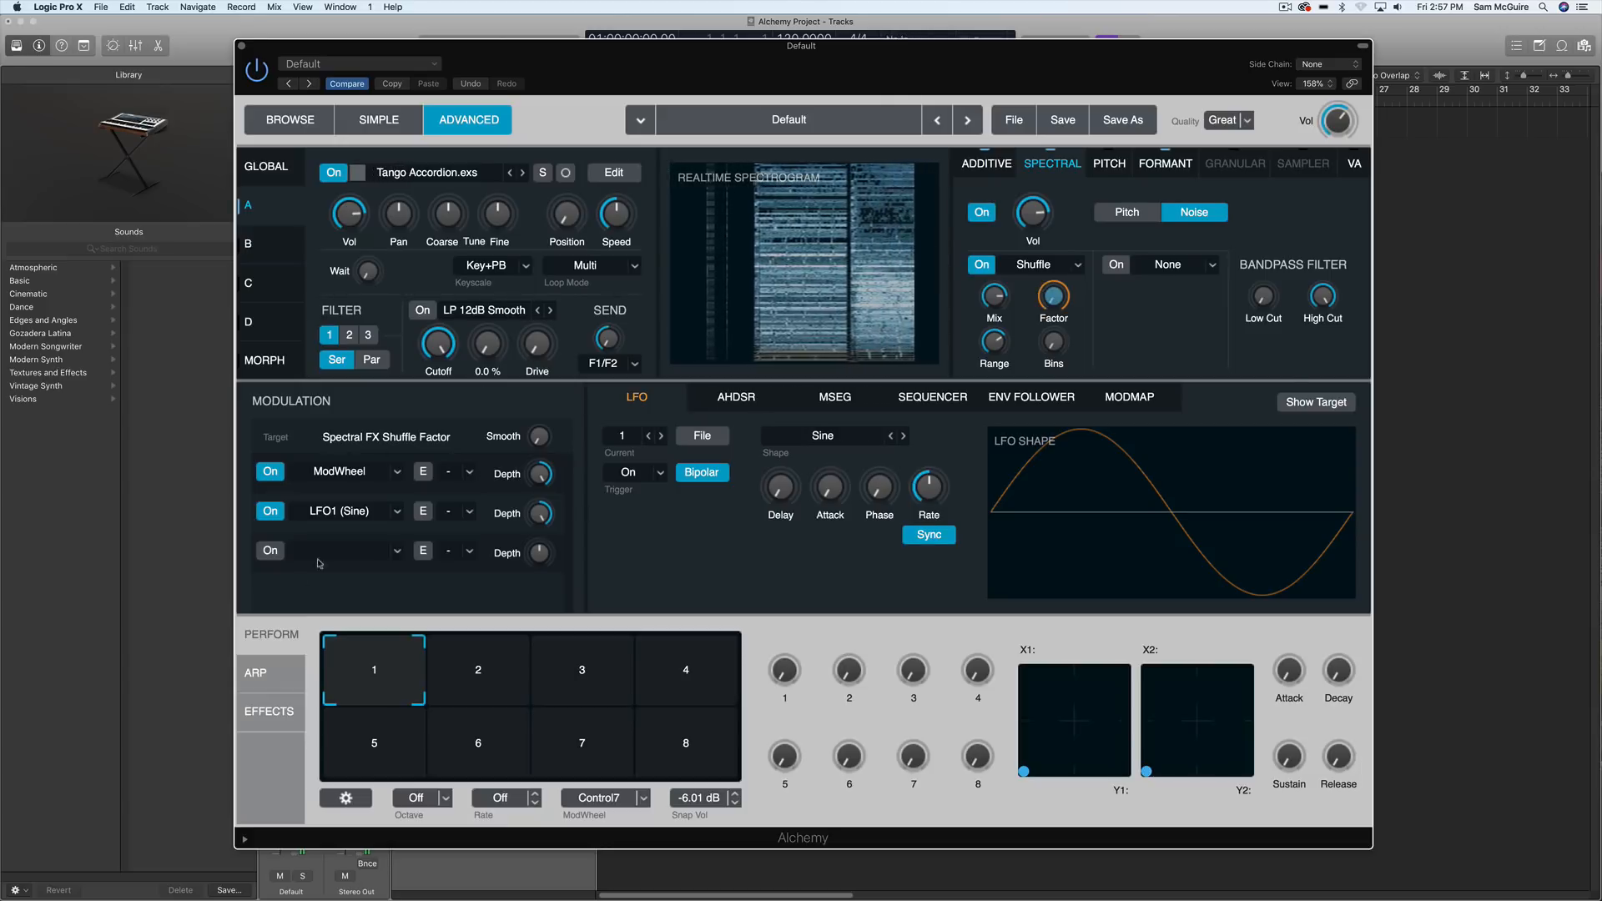
click(270, 512)
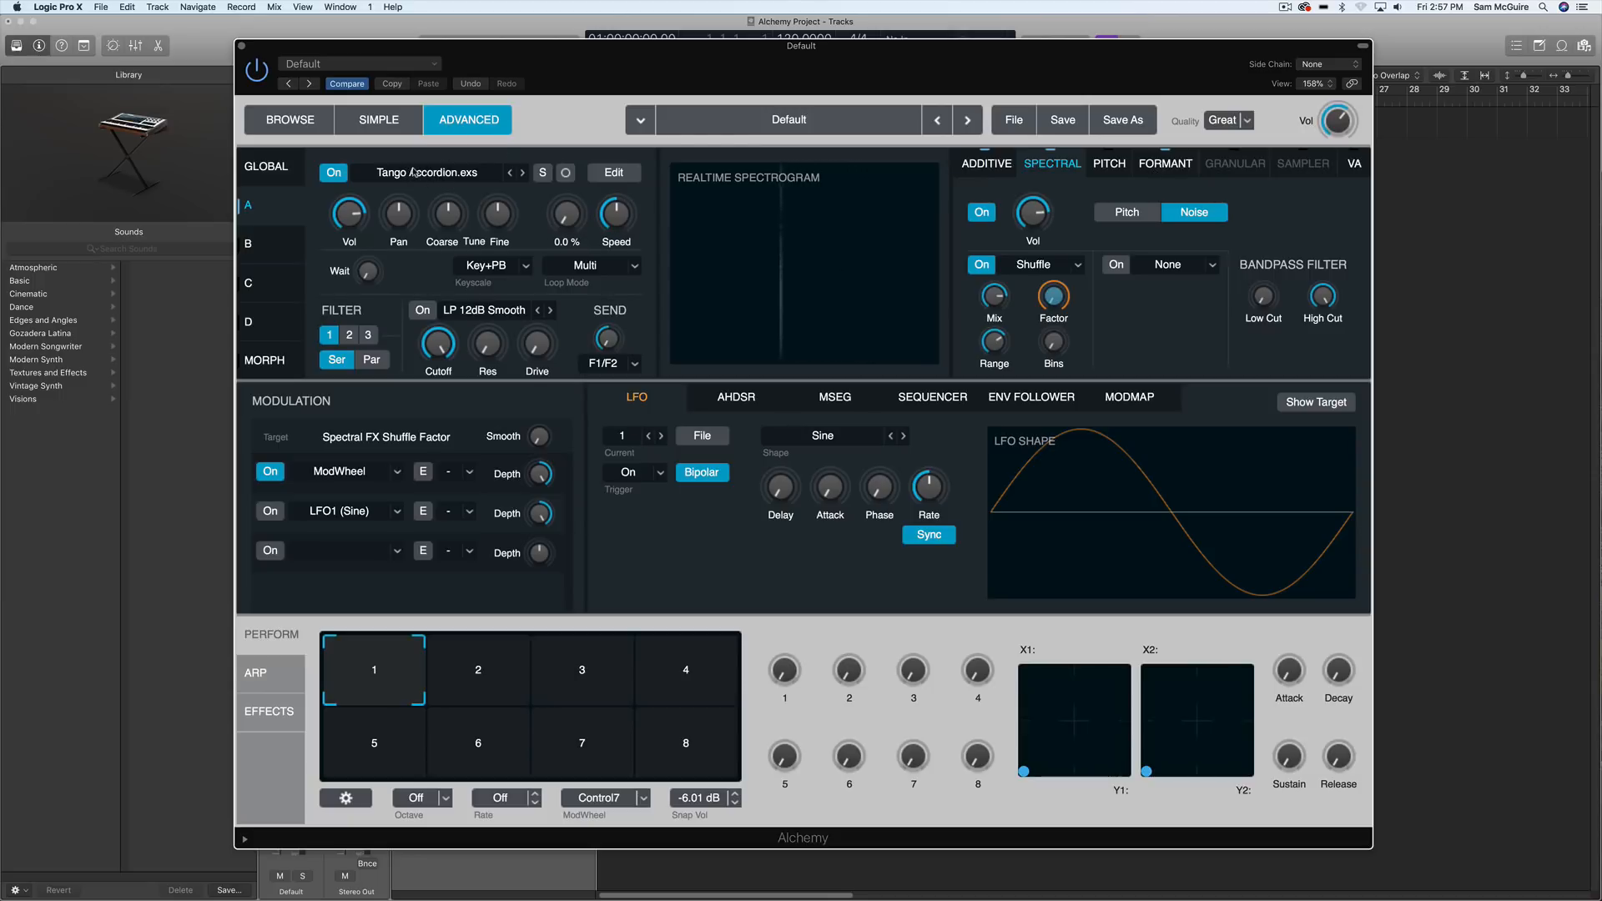
- Initialize the preset and start an audio import for source A
click(1014, 119)
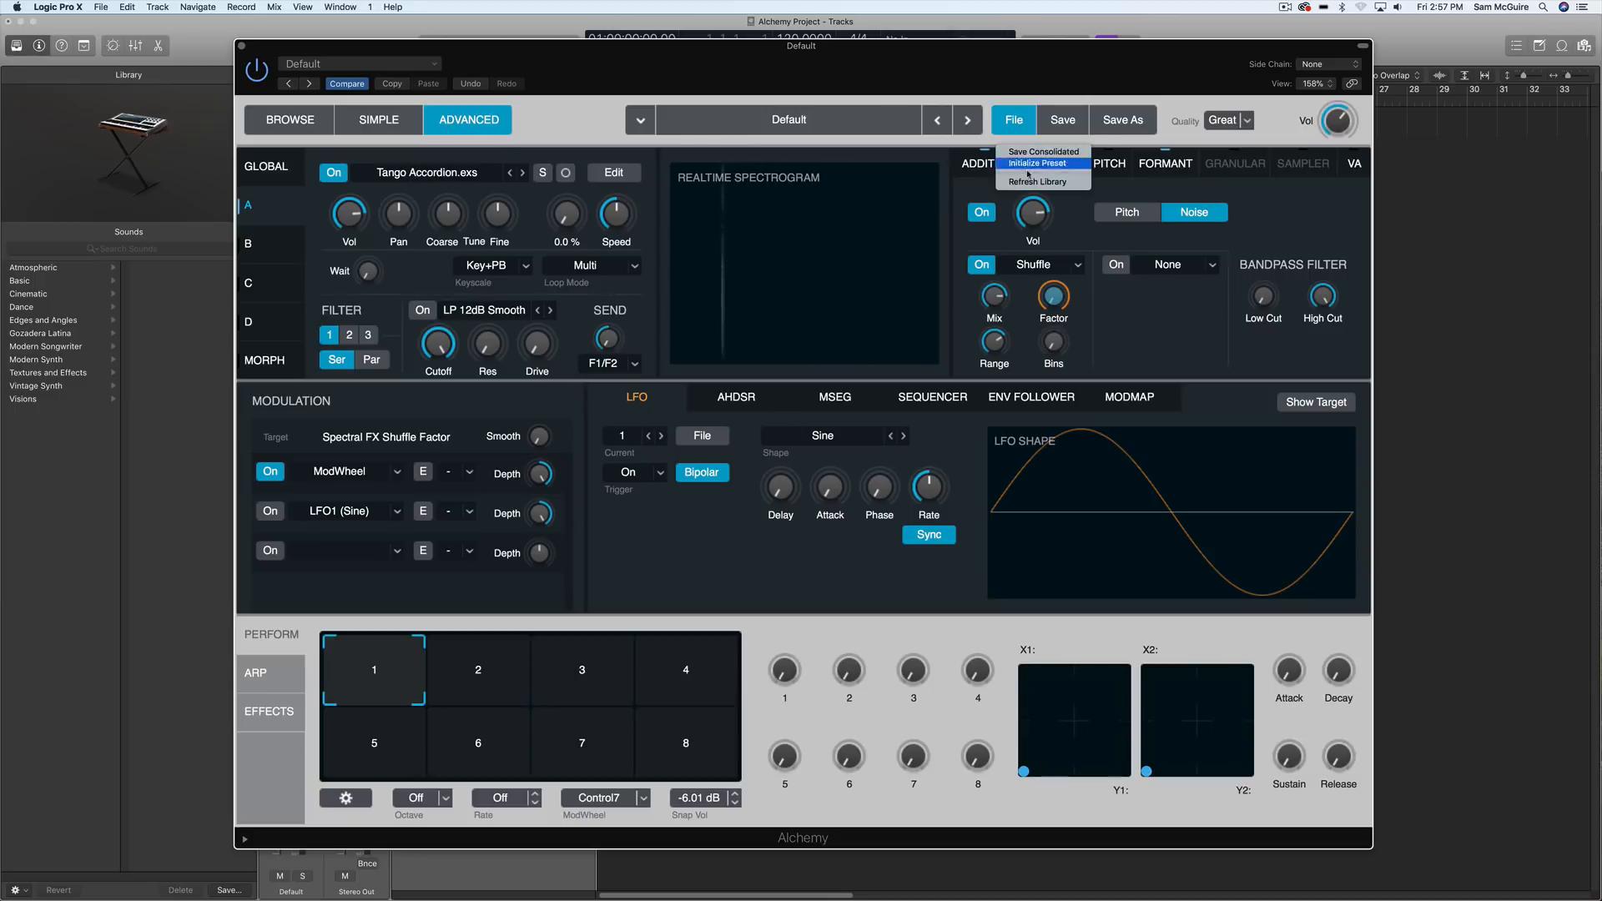
click(1031, 164)
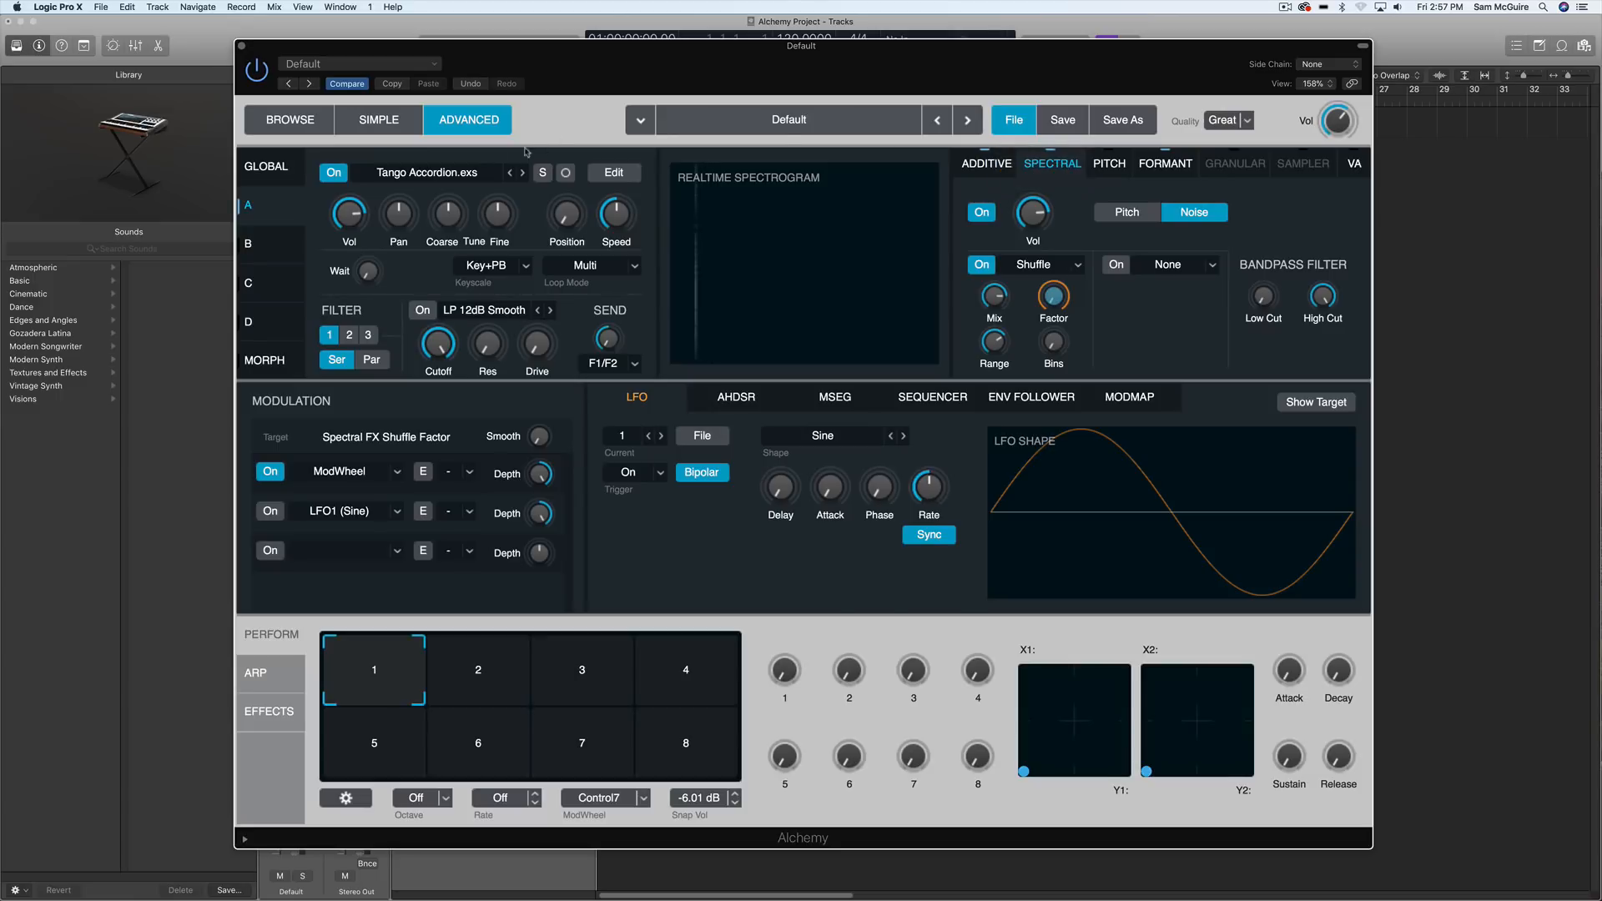
click(420, 174)
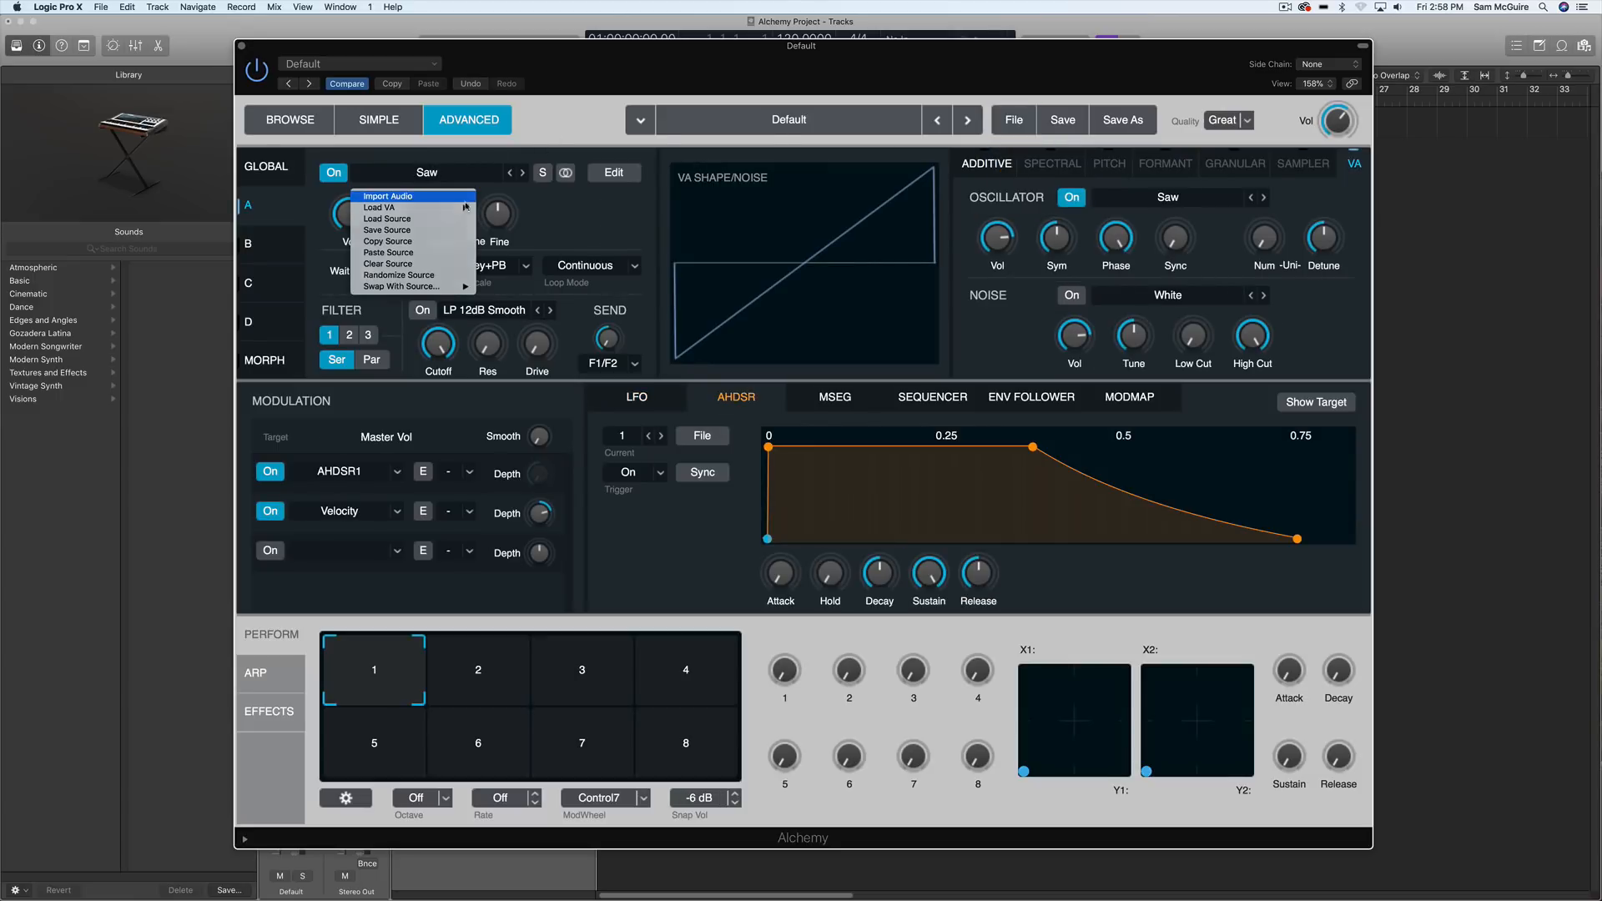
click(388, 196)
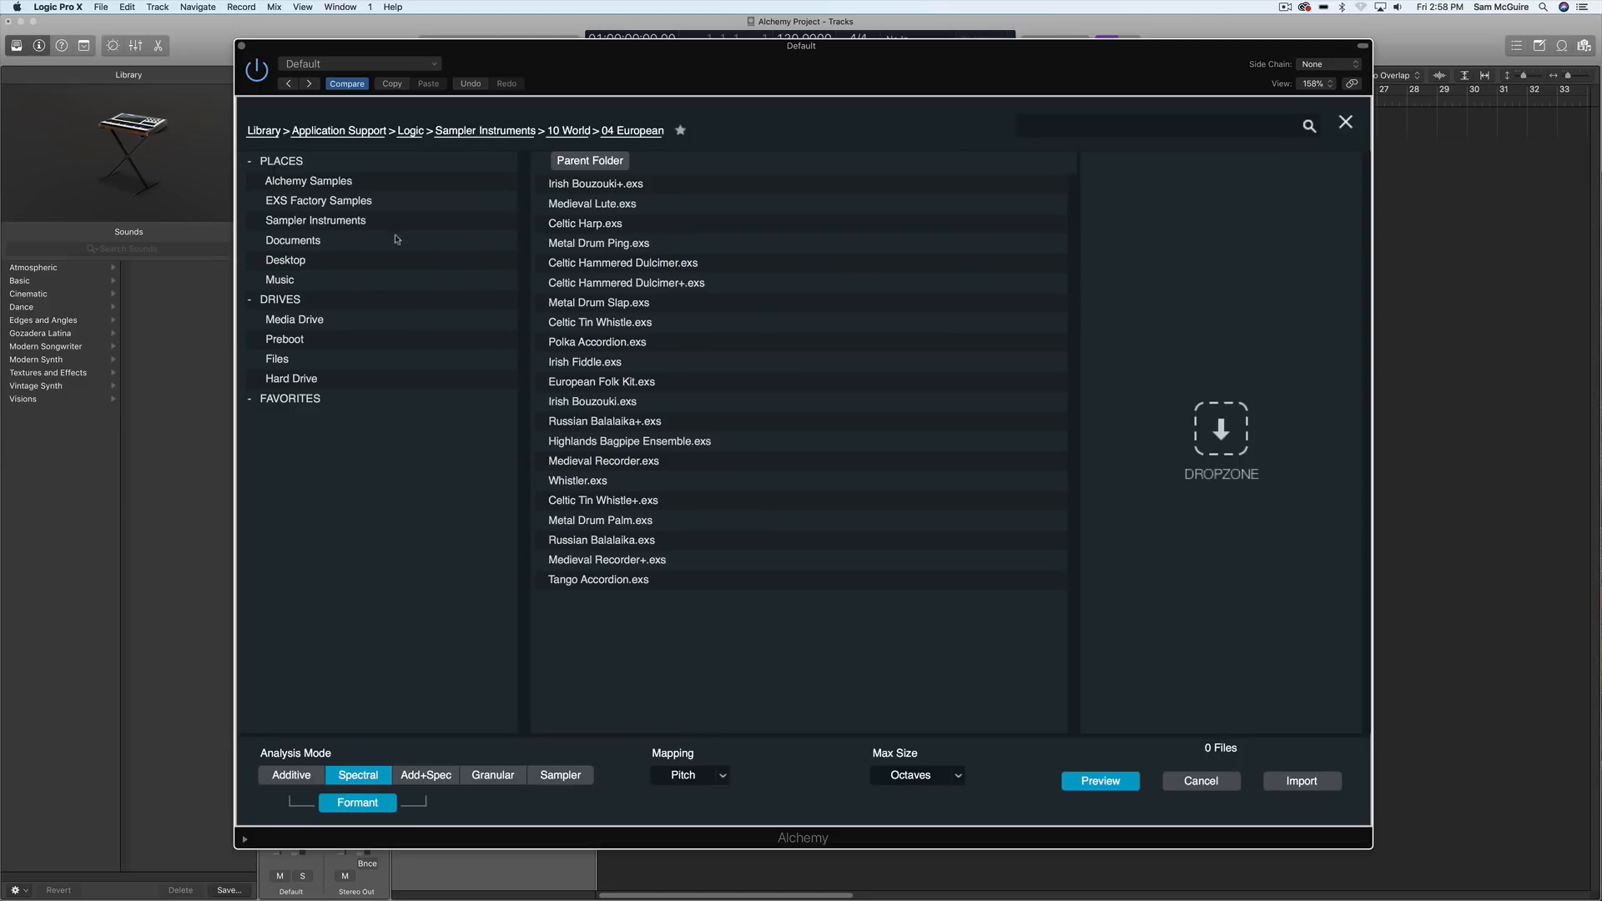
- Import Guzheng.exs from the Chinese Traditional sampler instruments into source A, using Sampler analysis mode and Unlimited maximum size
click(588, 162)
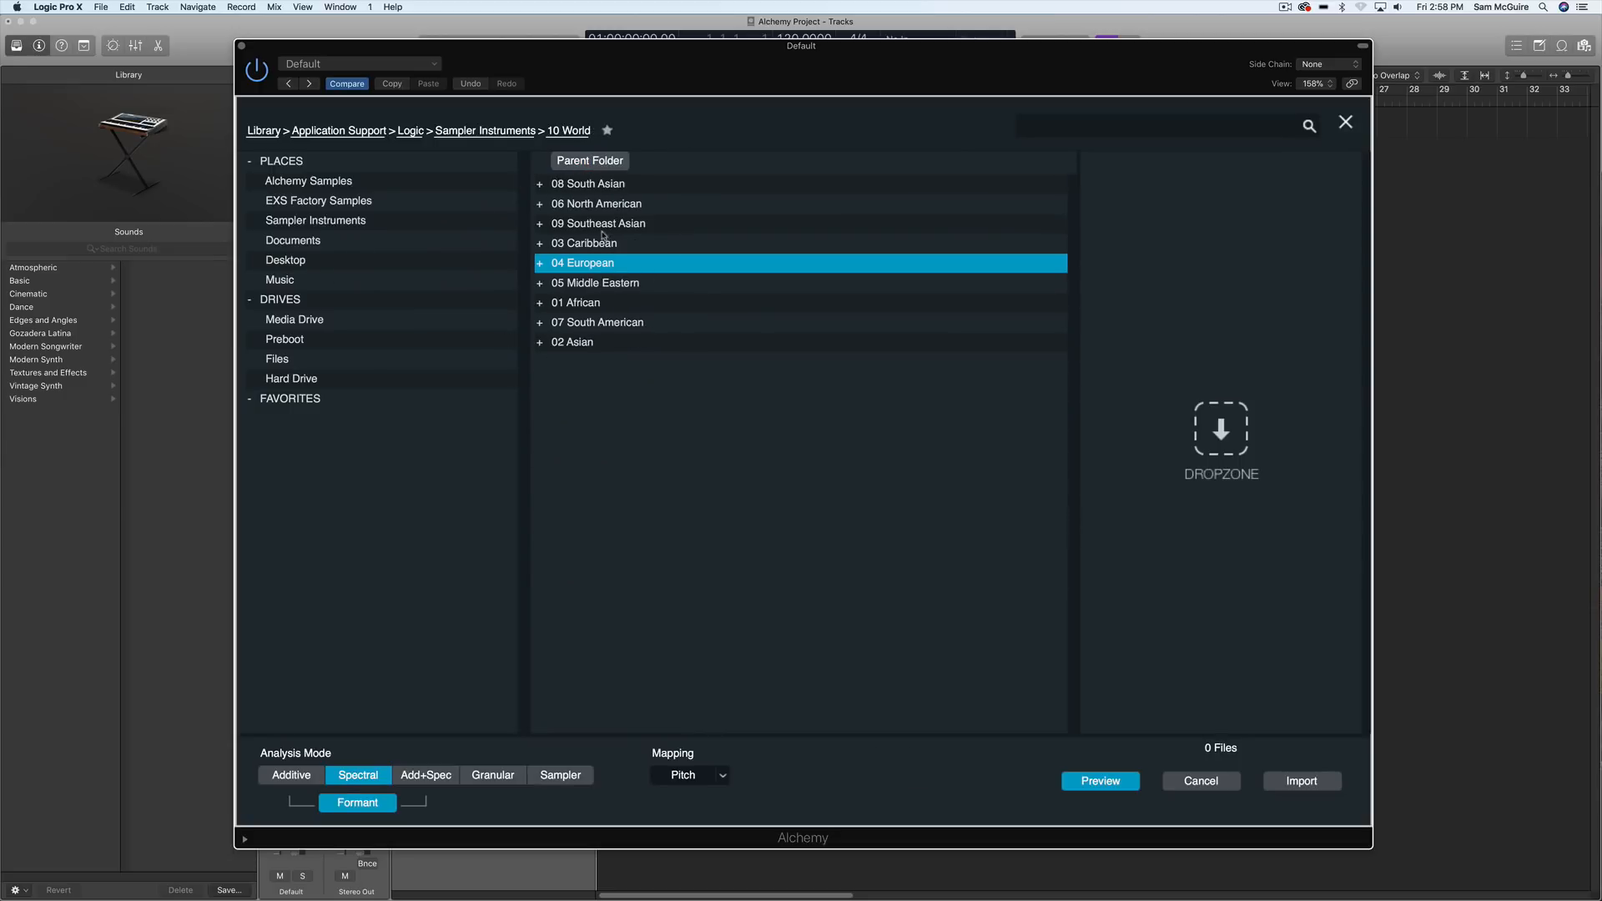
click(593, 160)
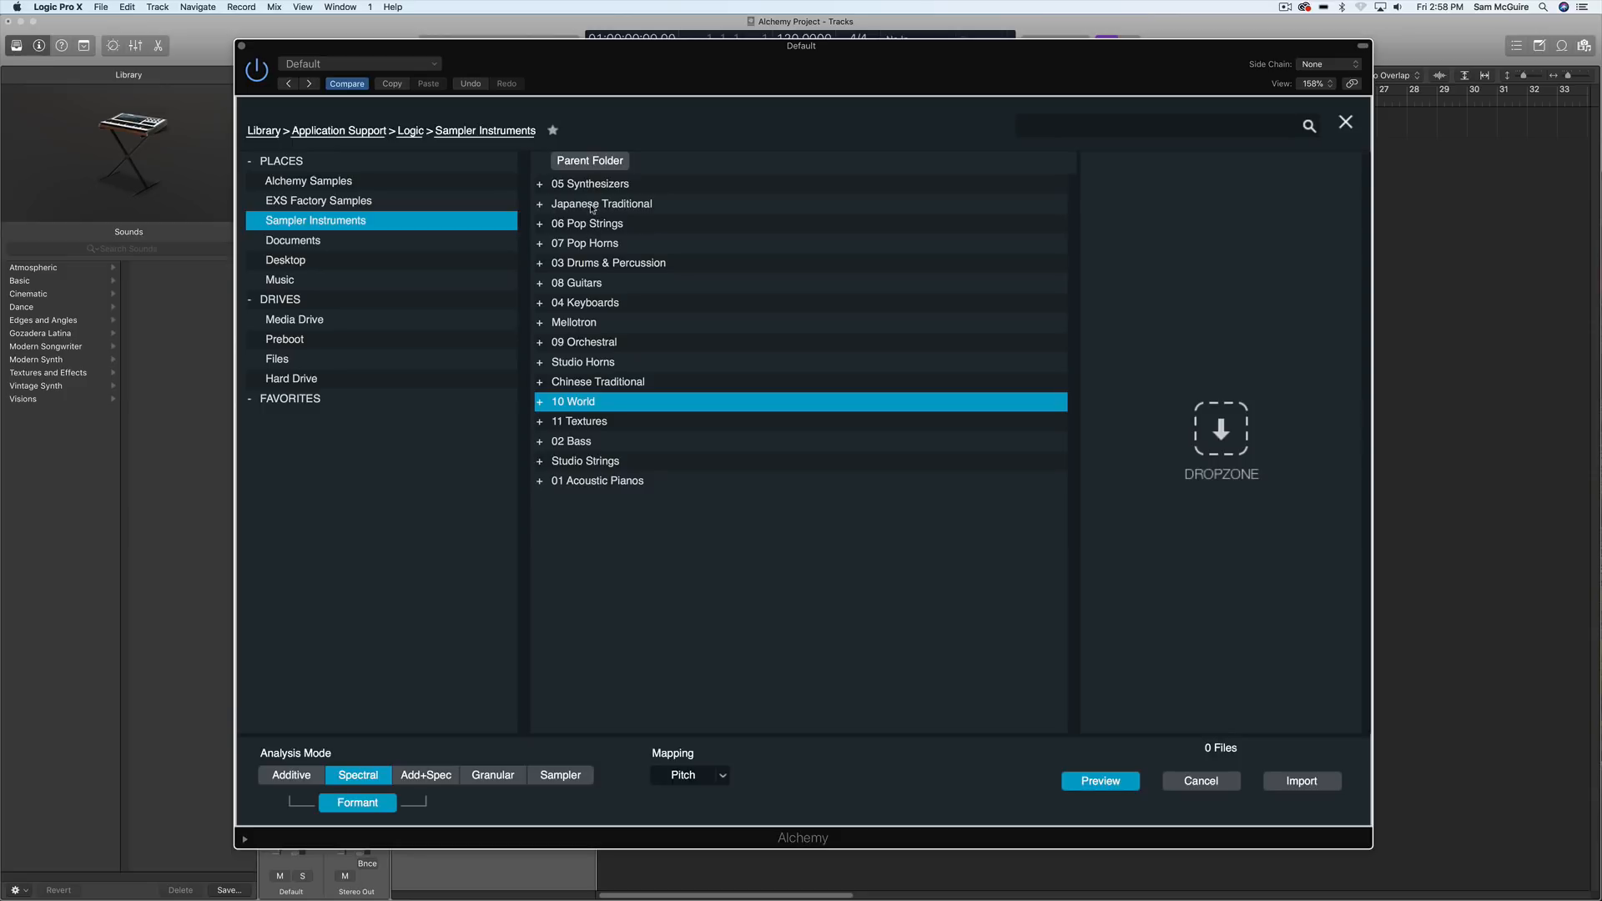
double_click(587, 383)
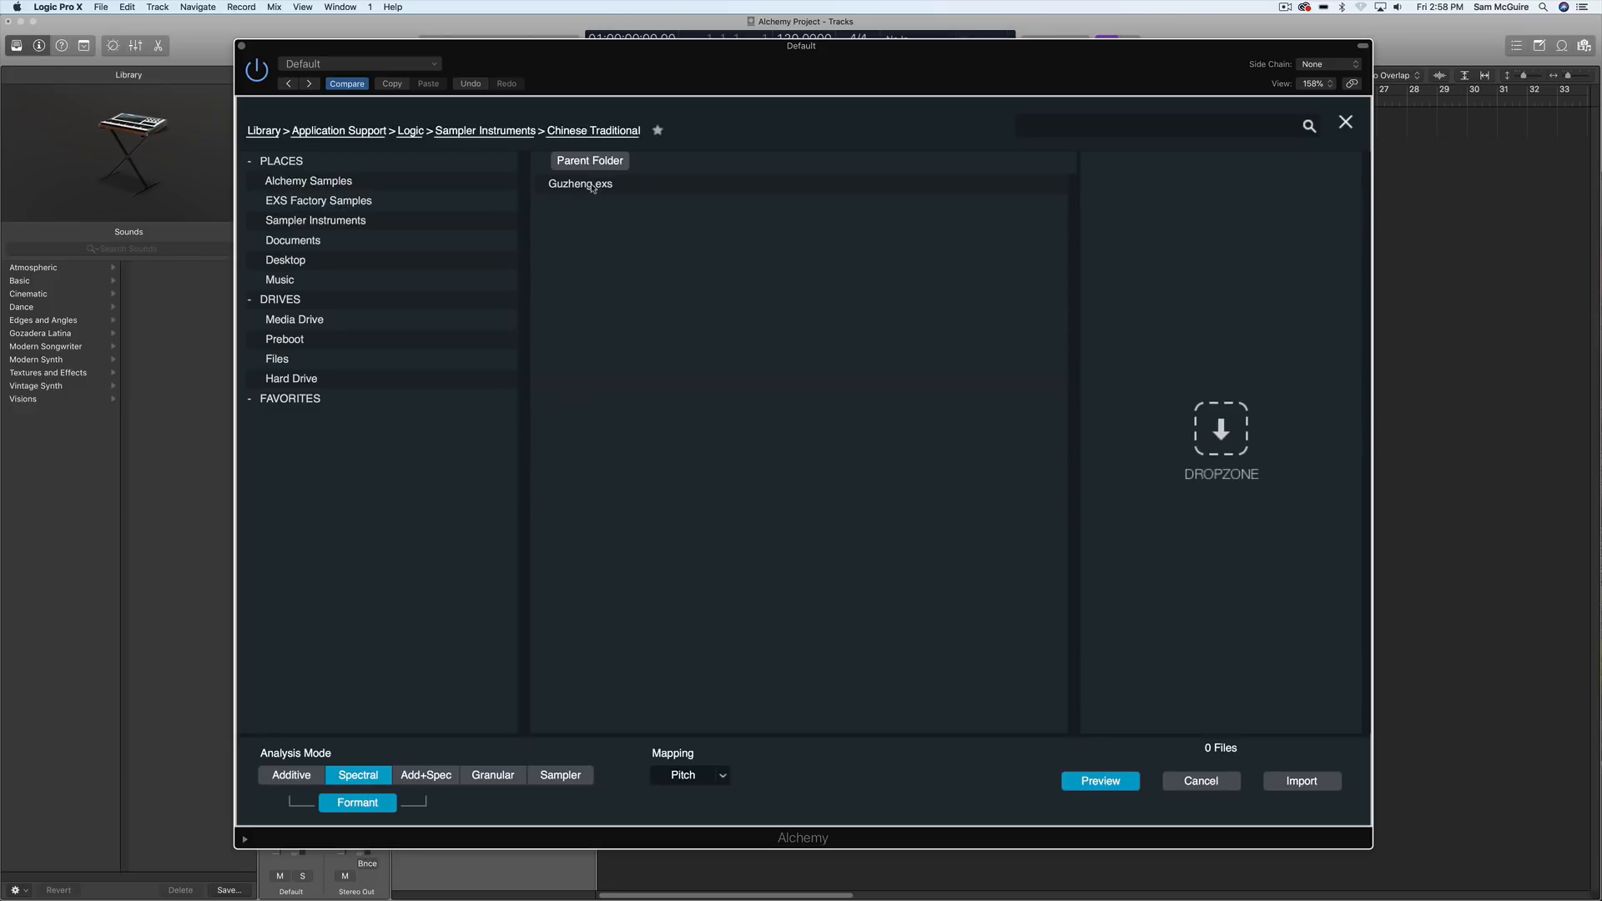
click(592, 185)
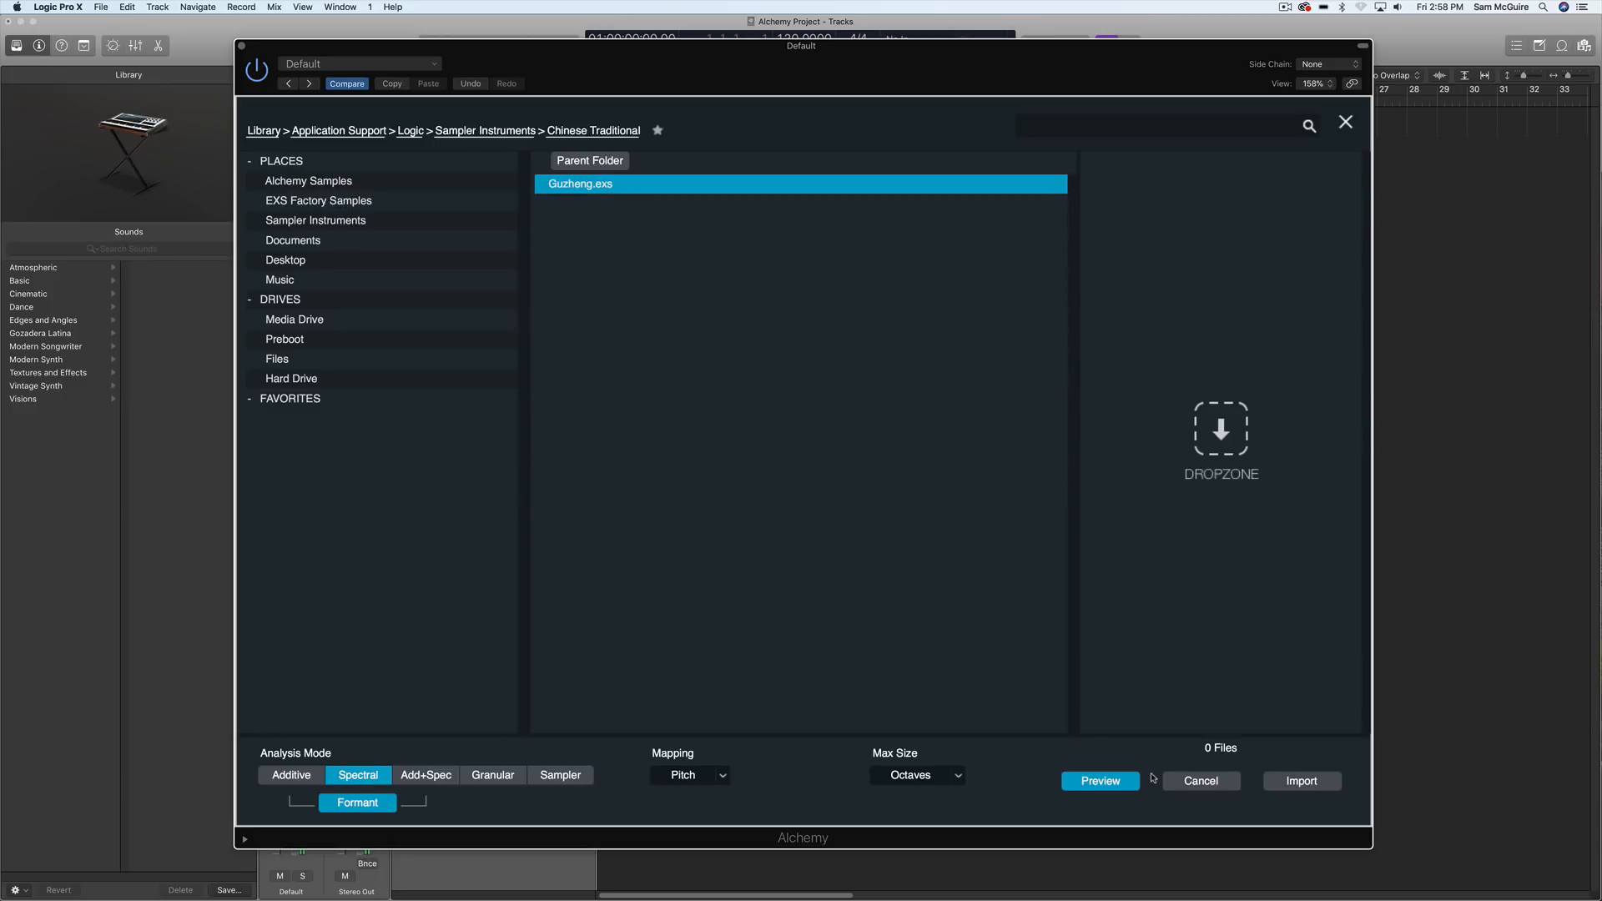
click(941, 782)
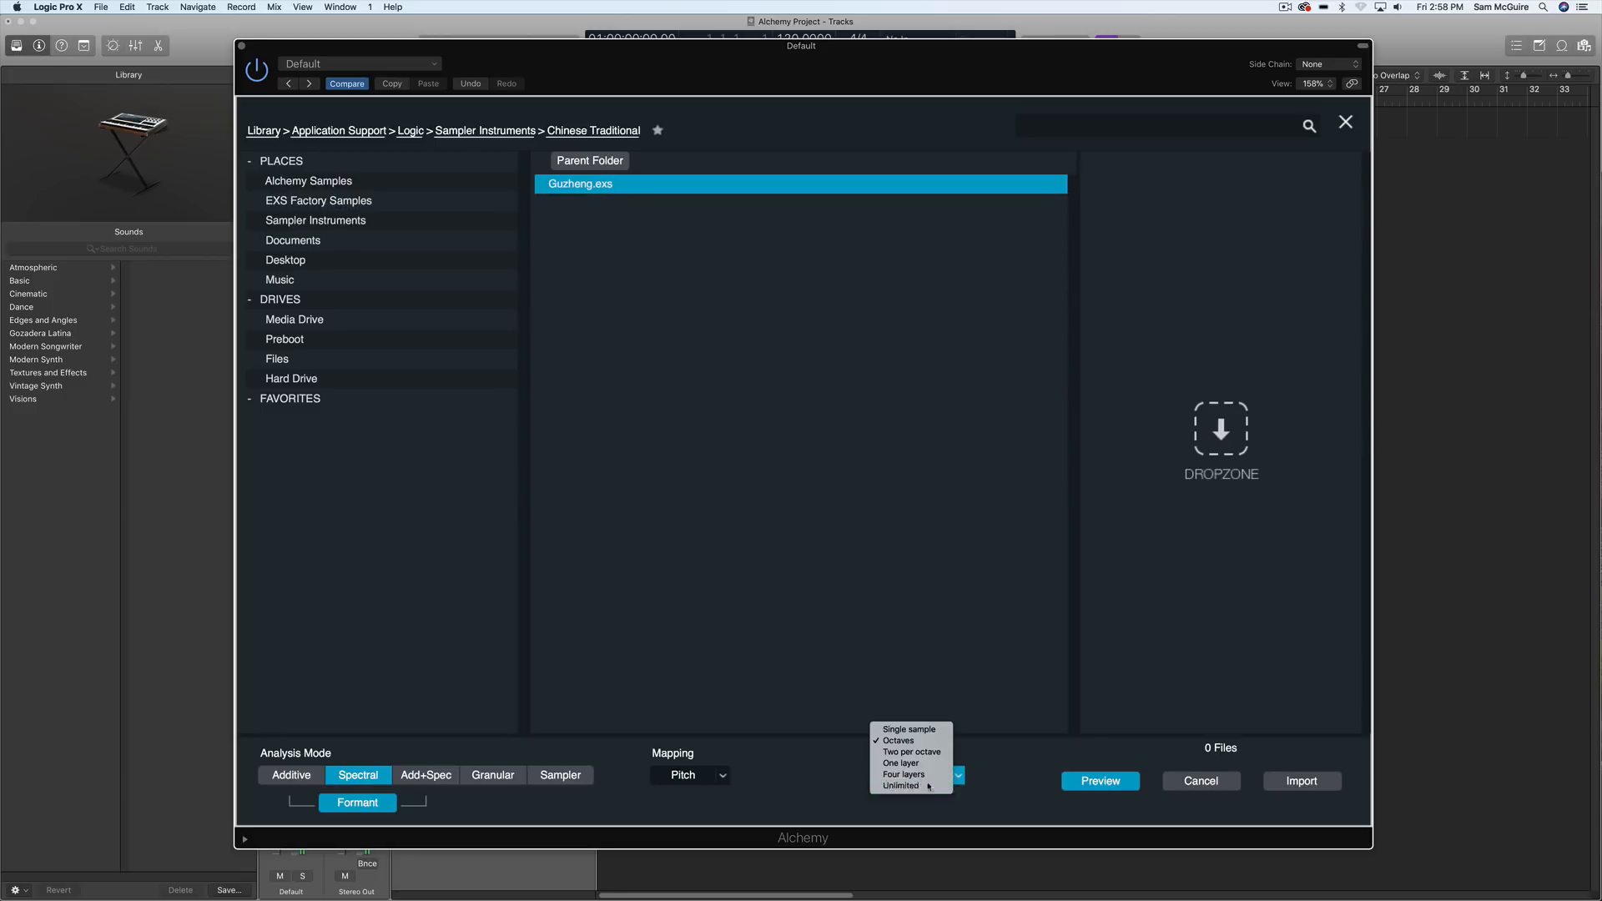
click(918, 788)
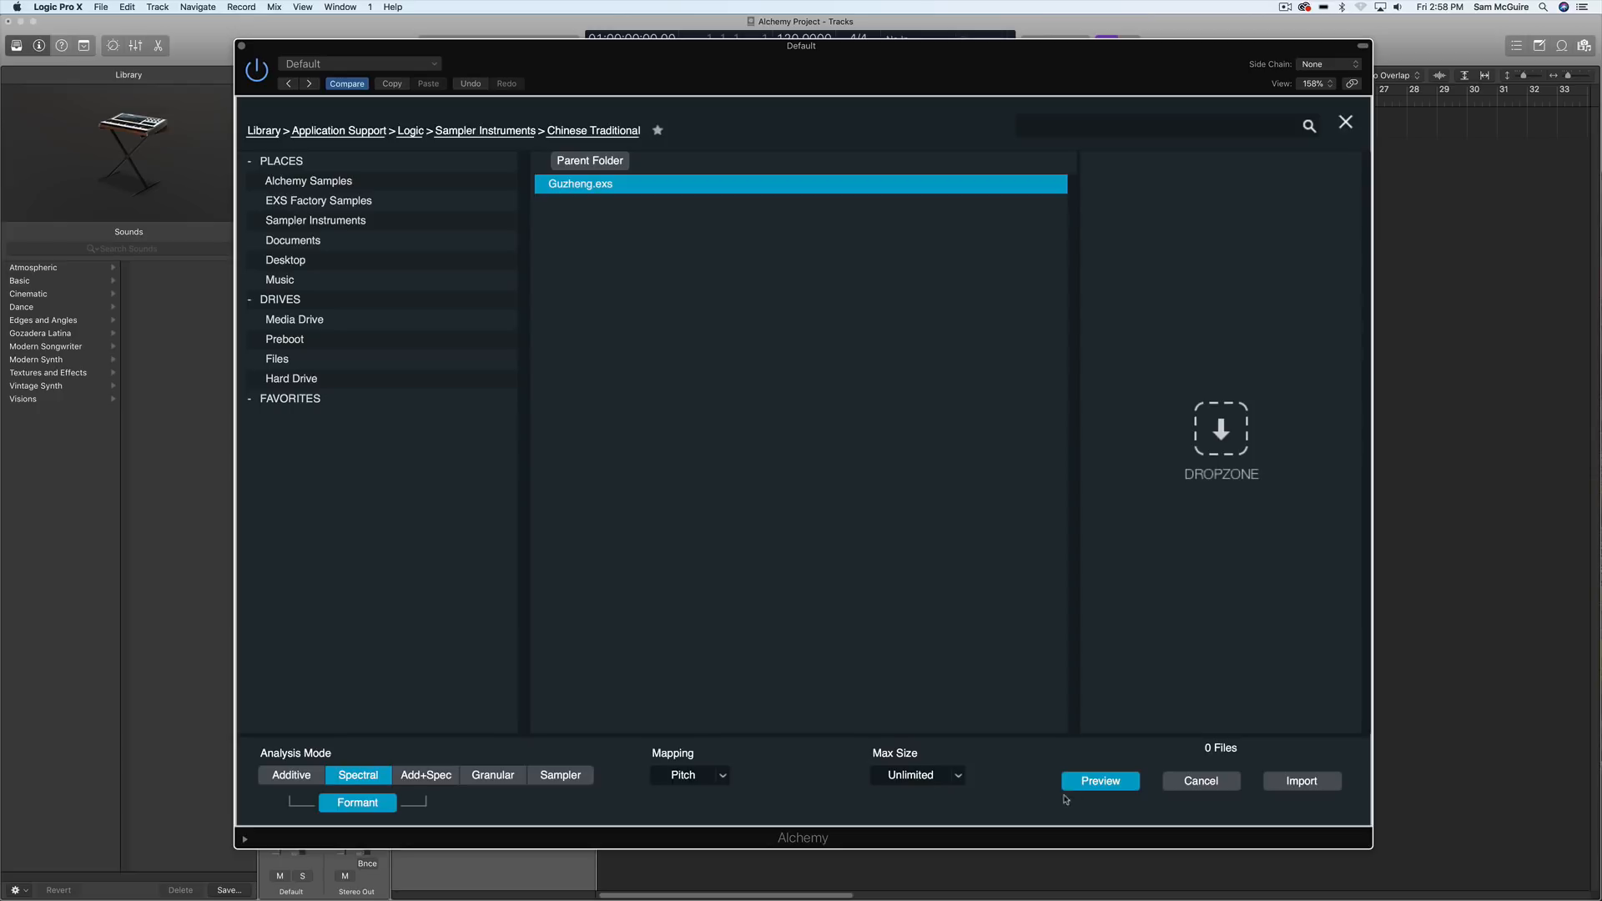
click(561, 778)
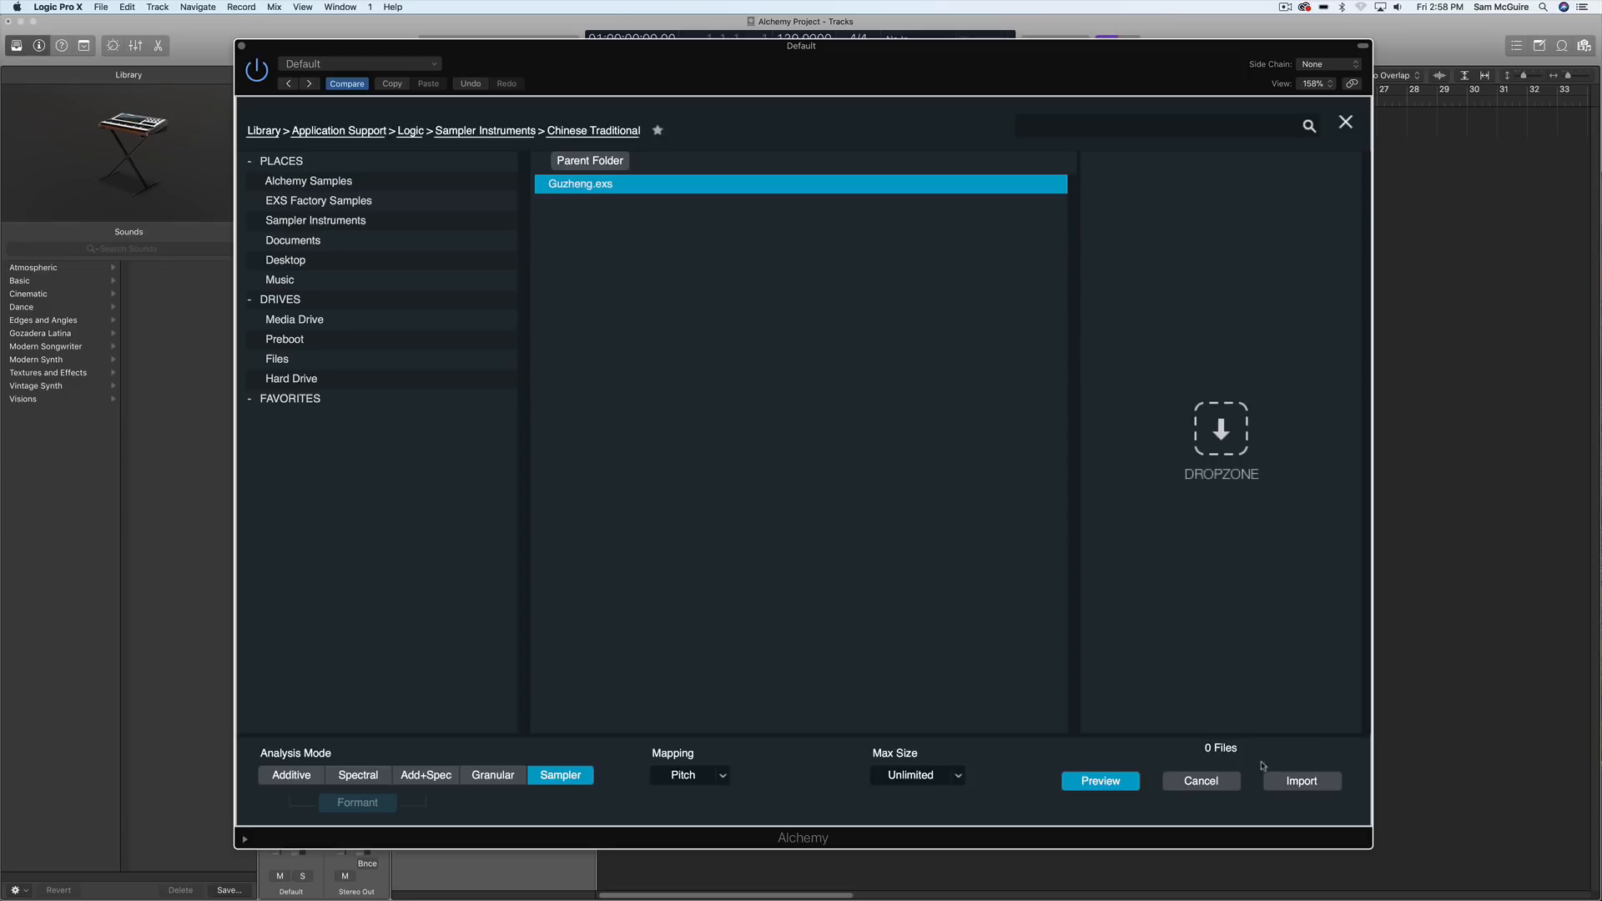
click(1314, 782)
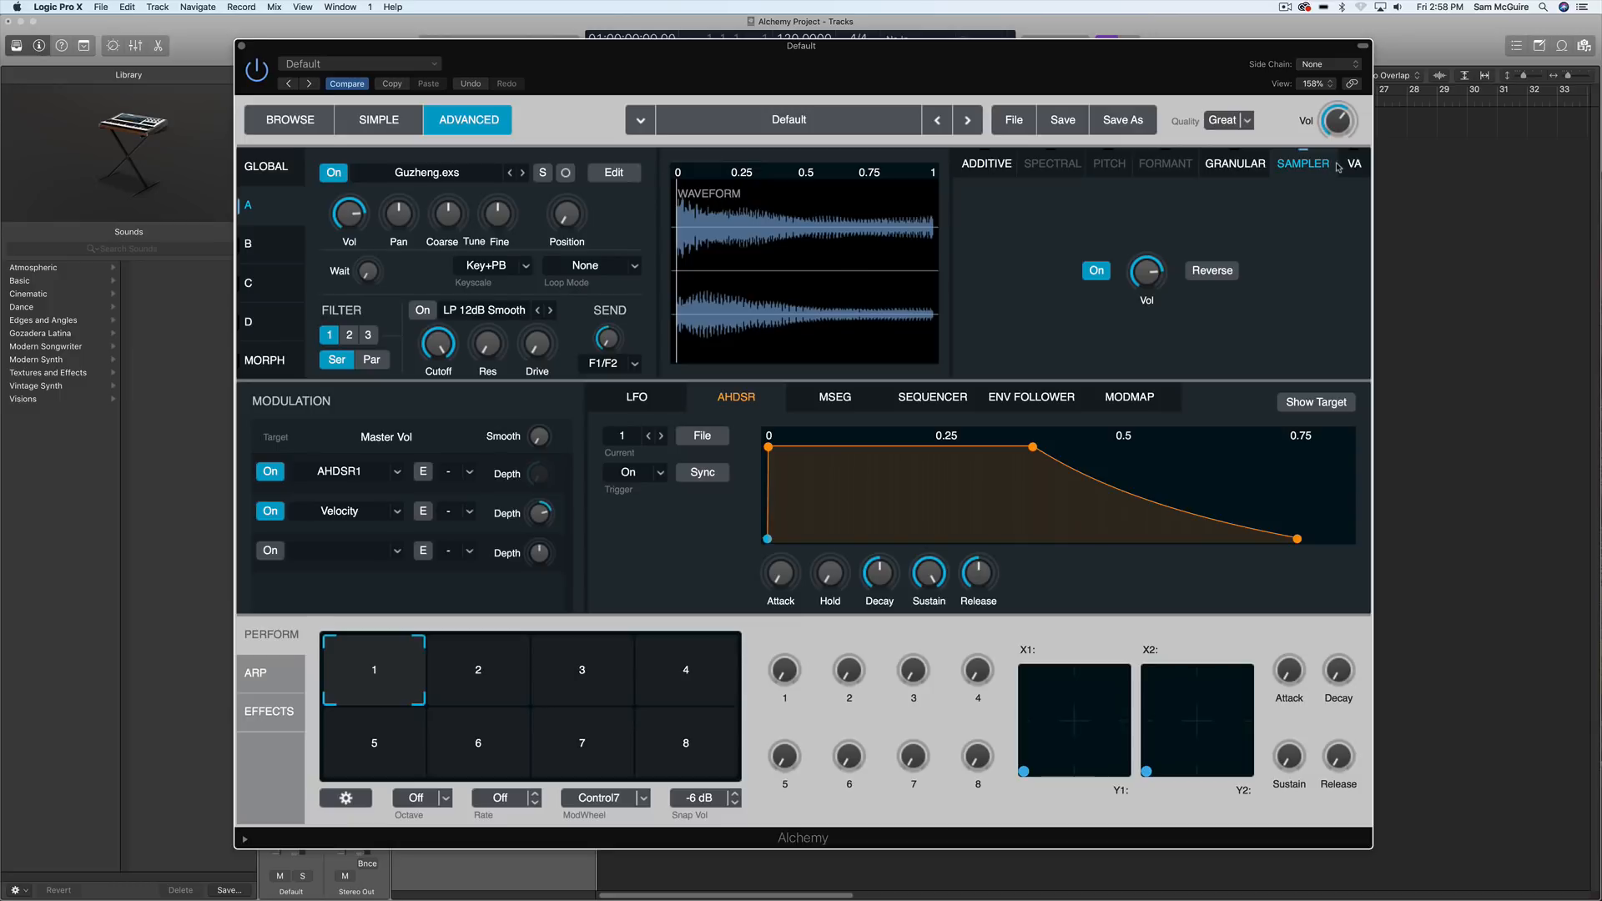
- Examine how the Guzheng samples are mapped to keys and velocities in source A's editor, and close the editor
click(627, 180)
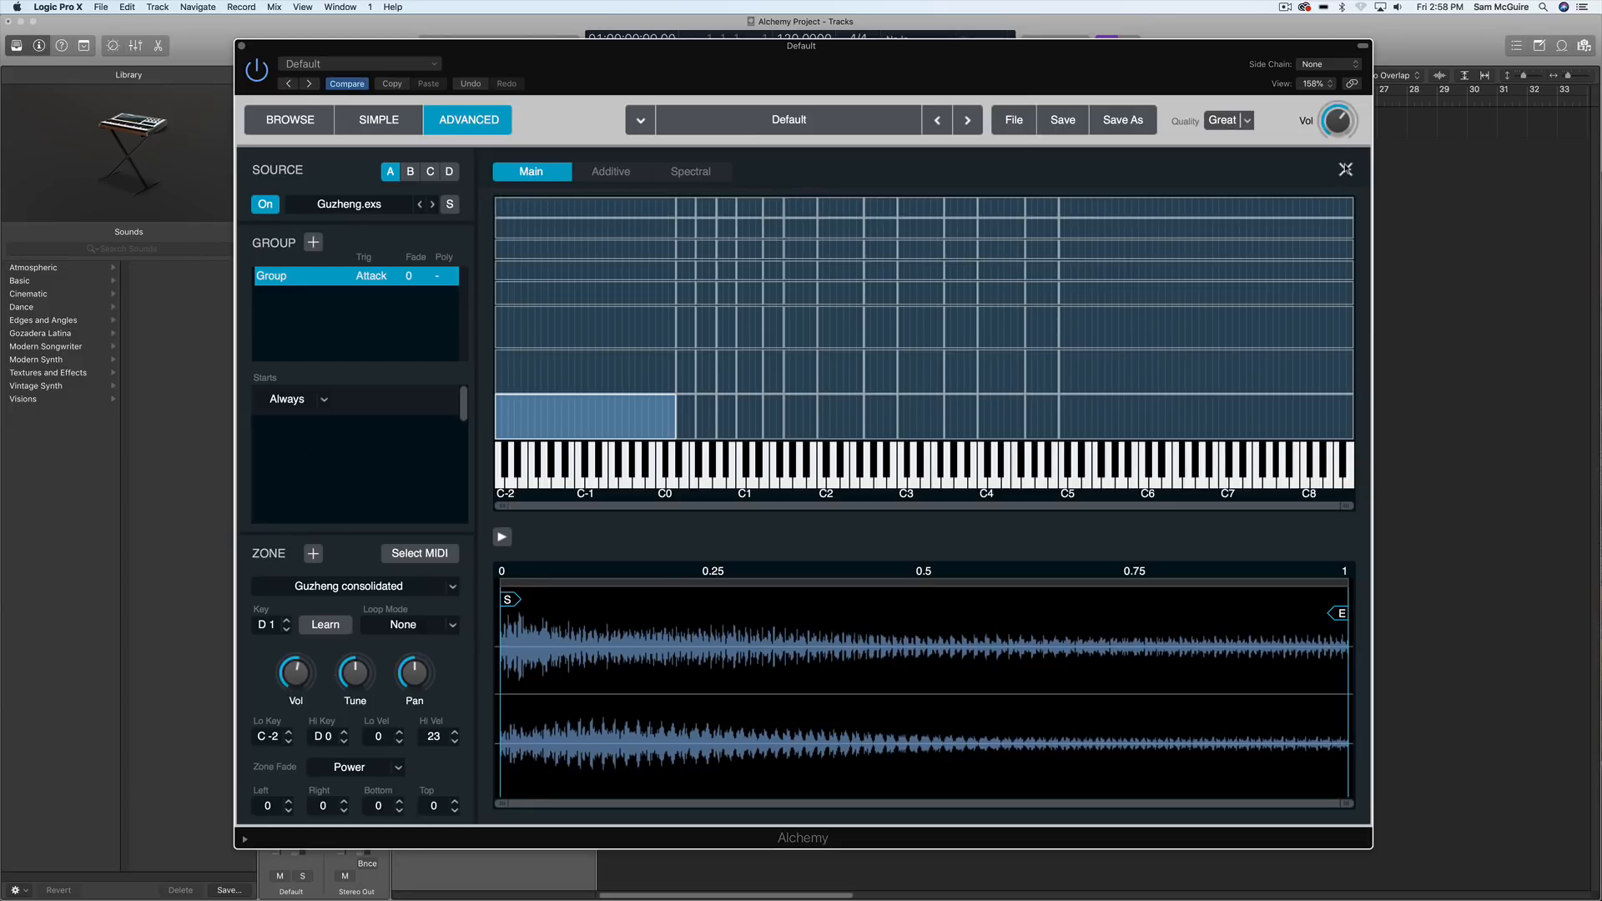
click(1345, 170)
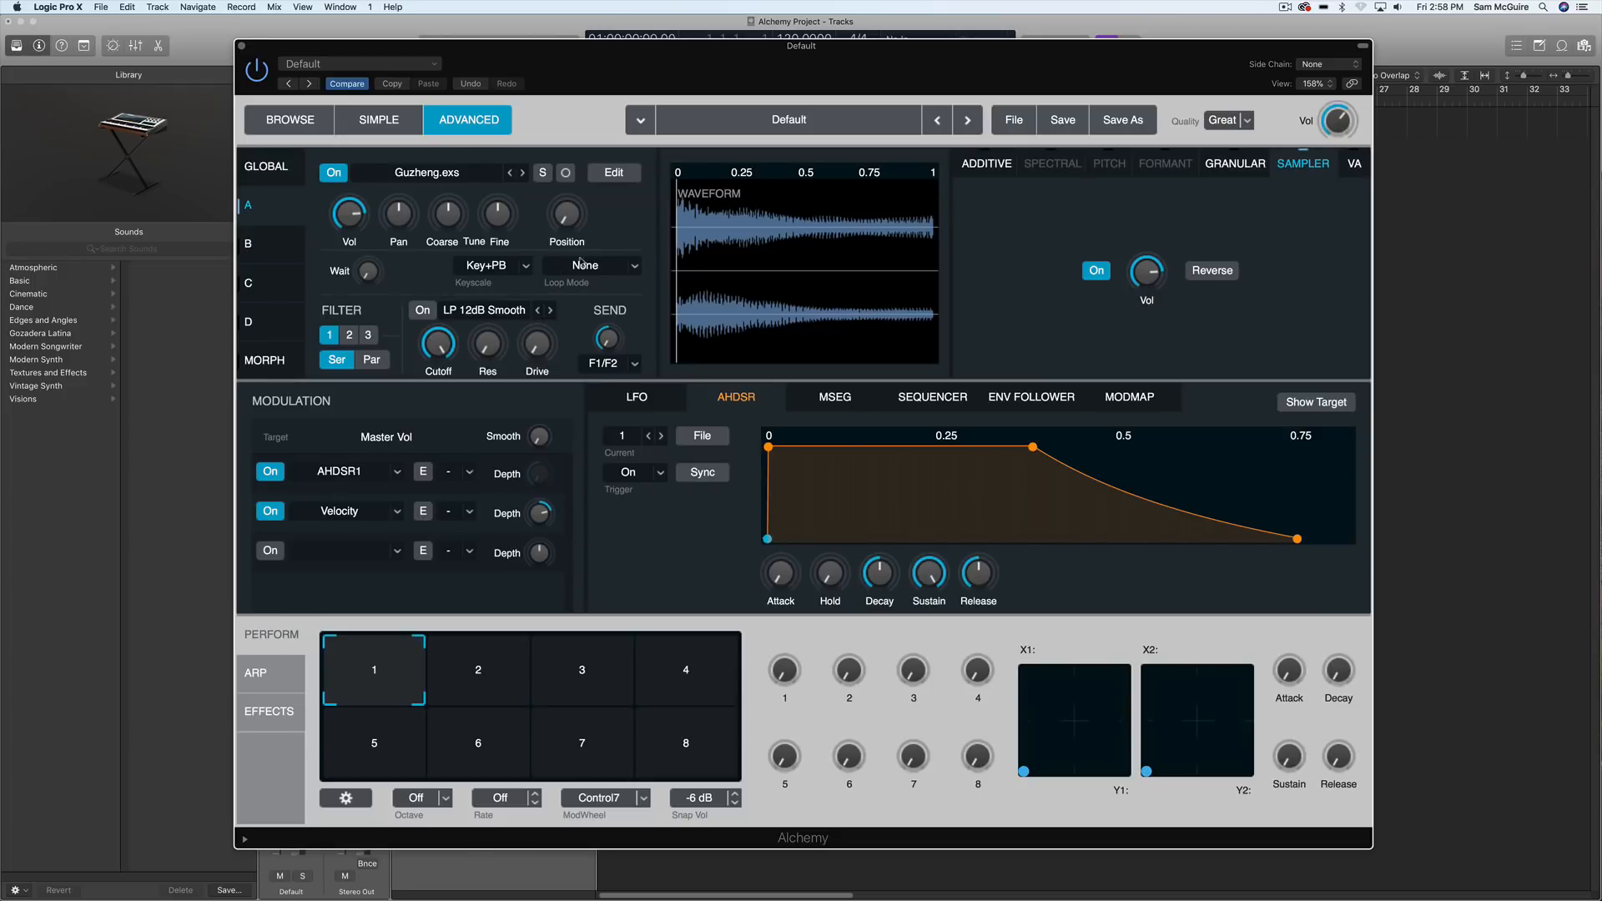
- Show source A's Granular settings, set the grain Size to about 211.9 ms and raise the Density
click(1234, 166)
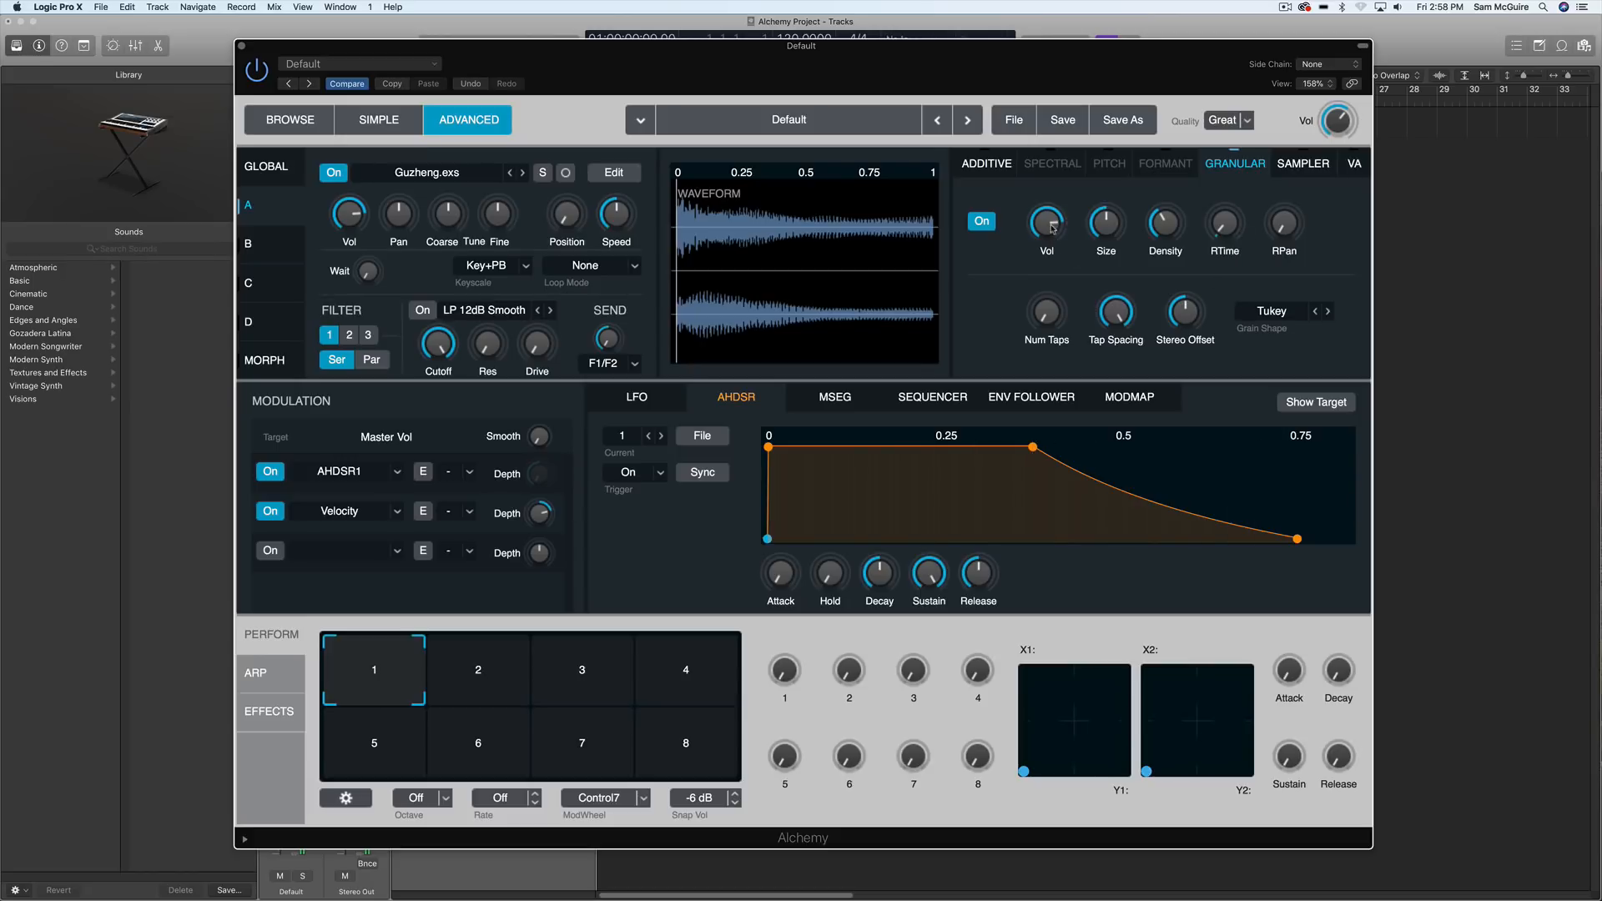
mouse_move(1105, 232)
drag(1106, 199, 1111, 158)
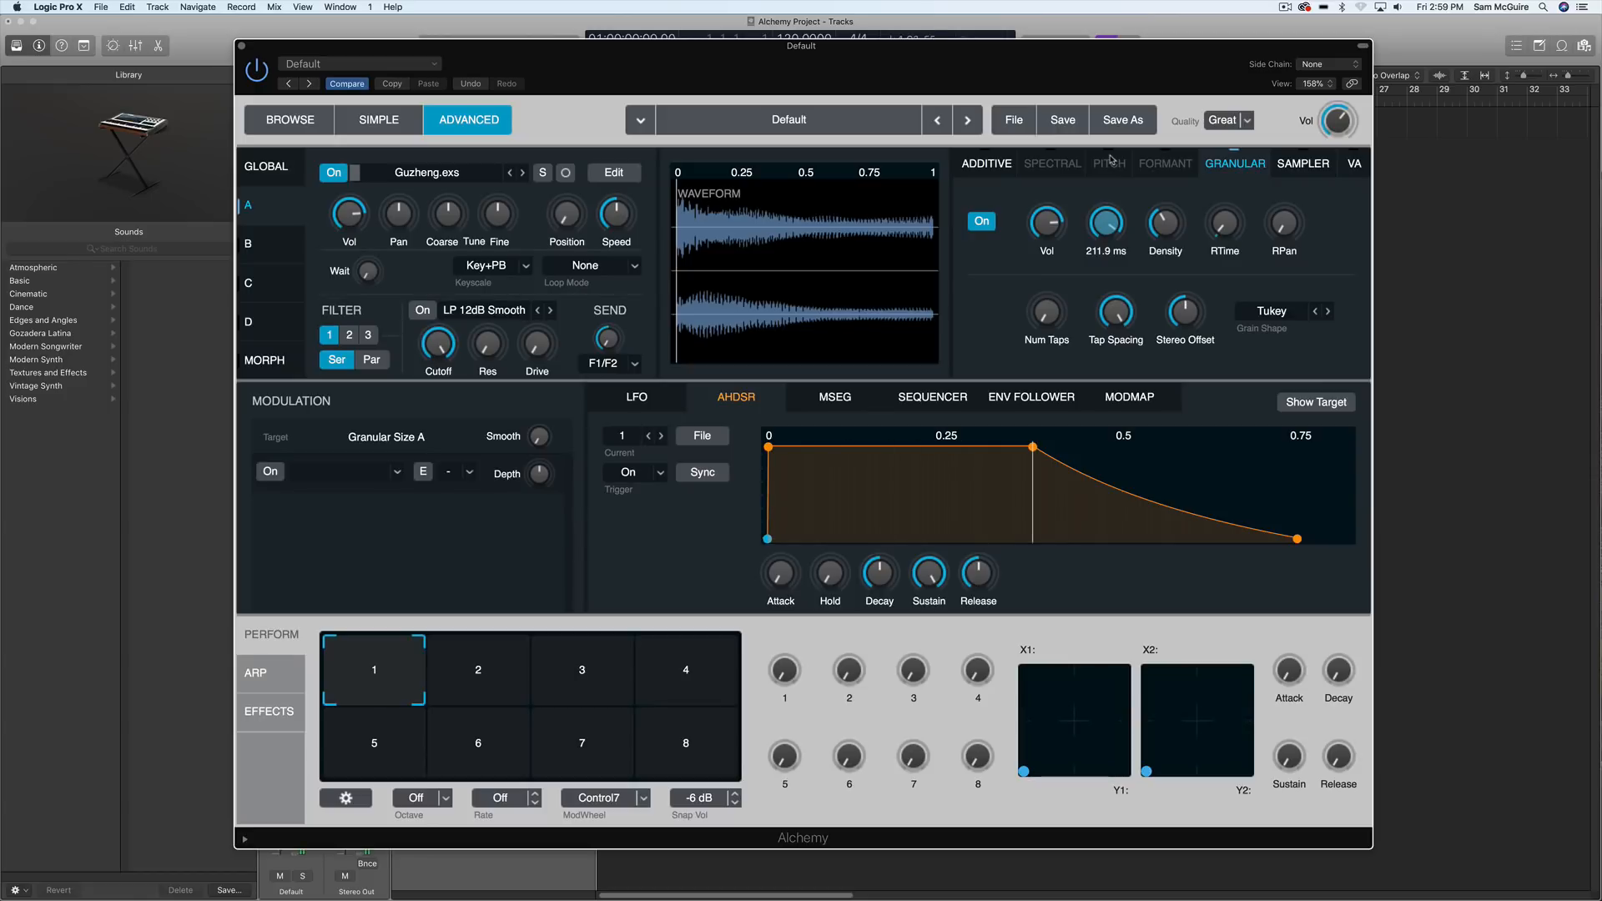
drag(1165, 222, 1165, 158)
- Set the grain Size to about 63.9 ms and the number of taps to 2
mouse_move(1110, 229)
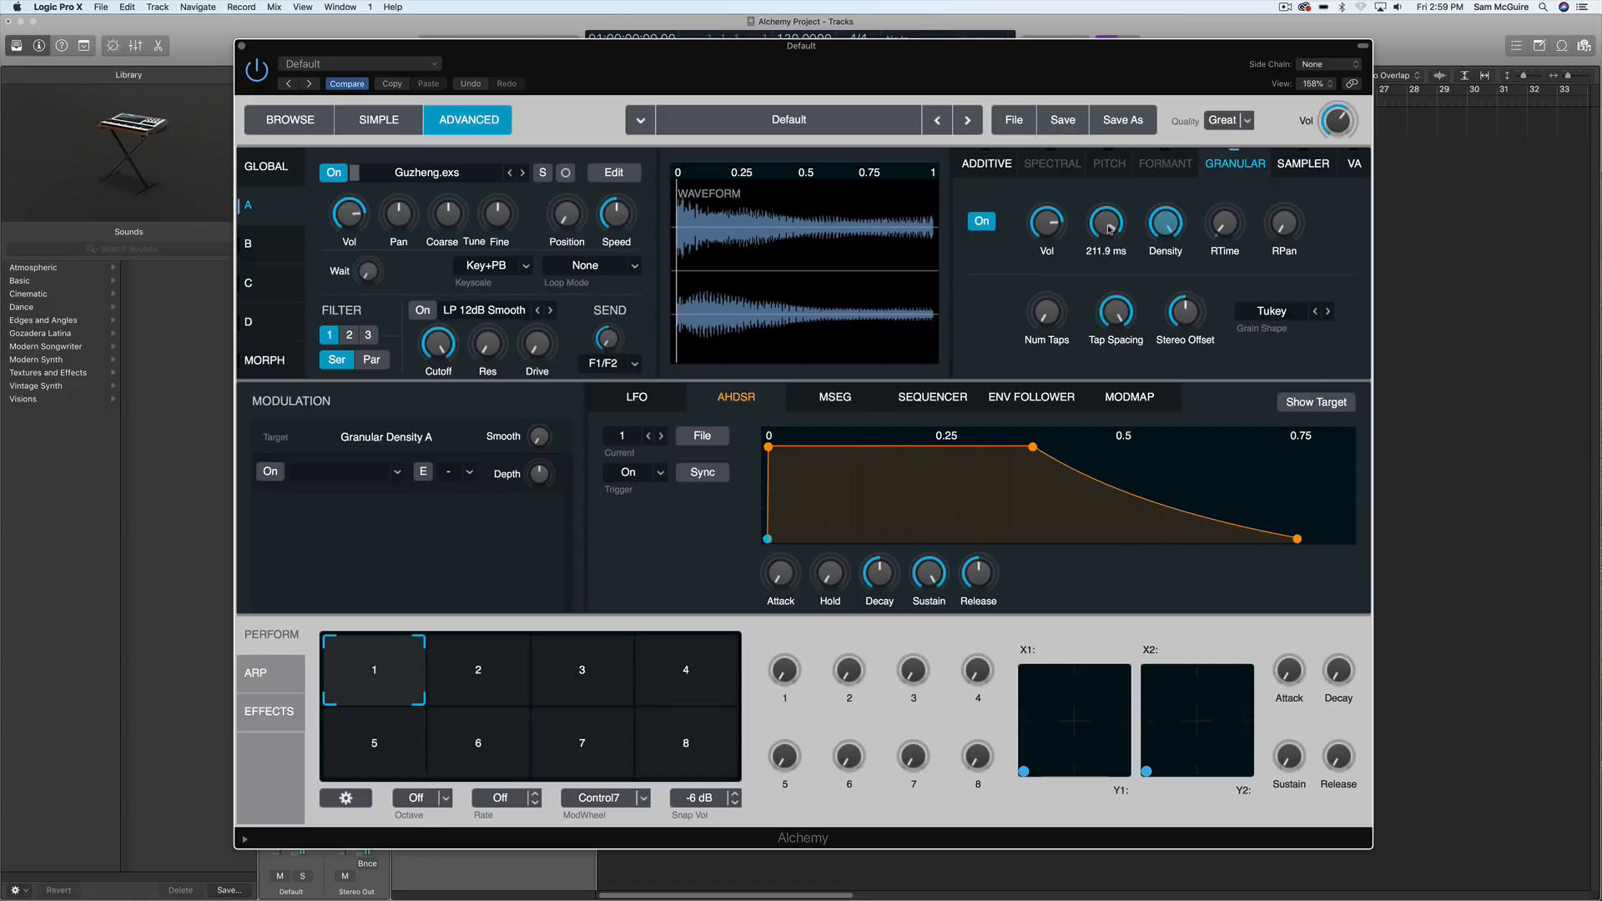
drag(1110, 227, 1081, 339)
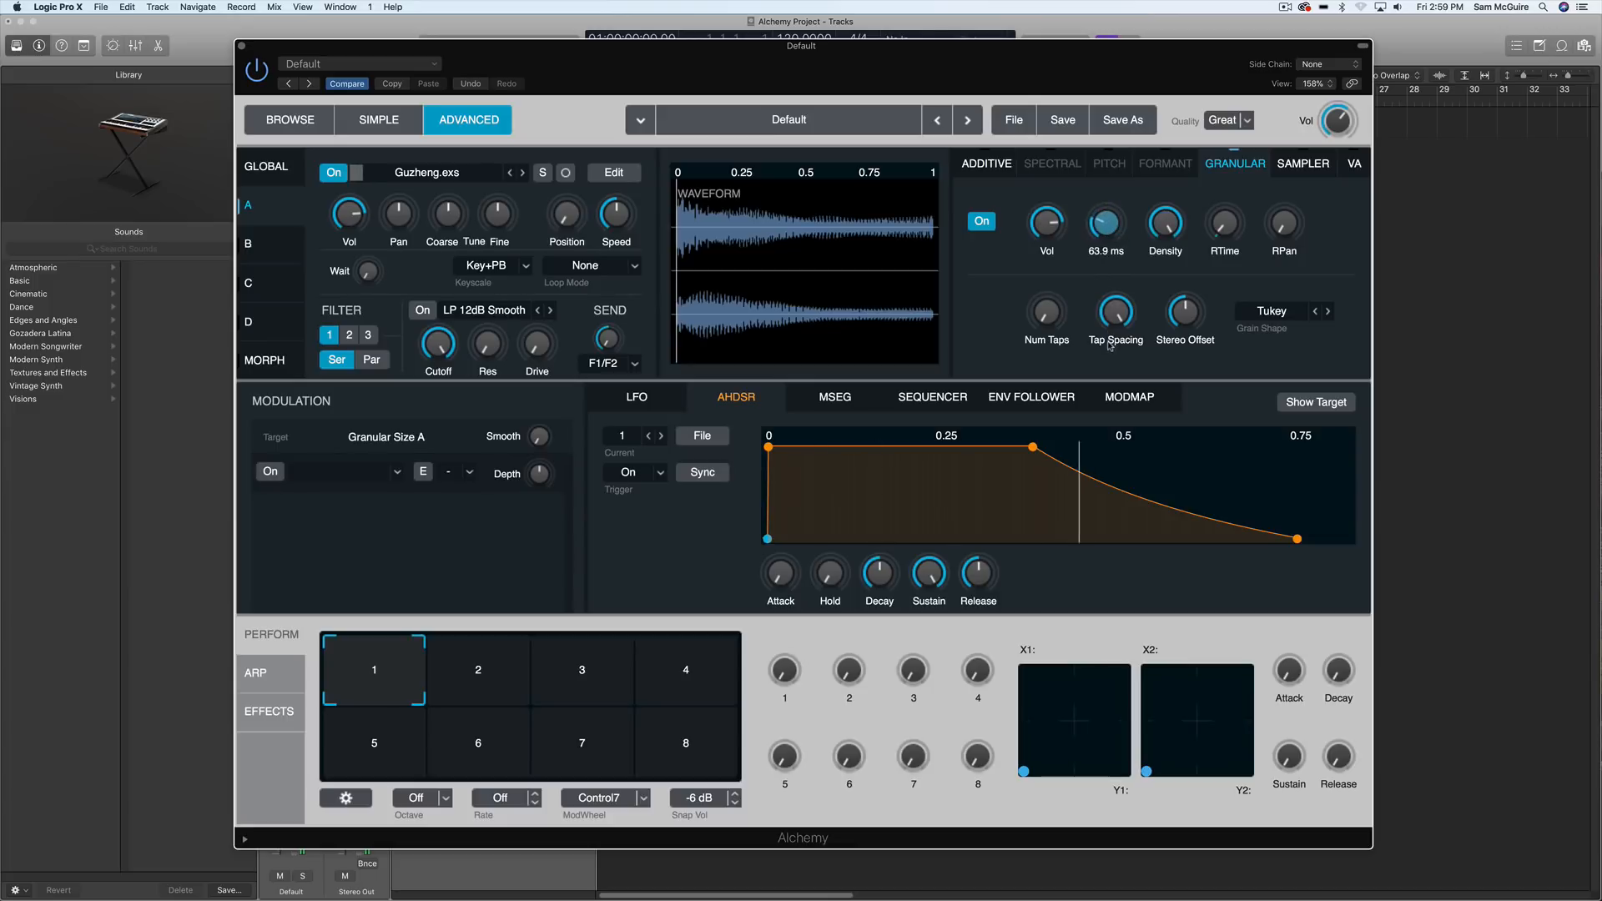
drag(1047, 312, 1087, 156)
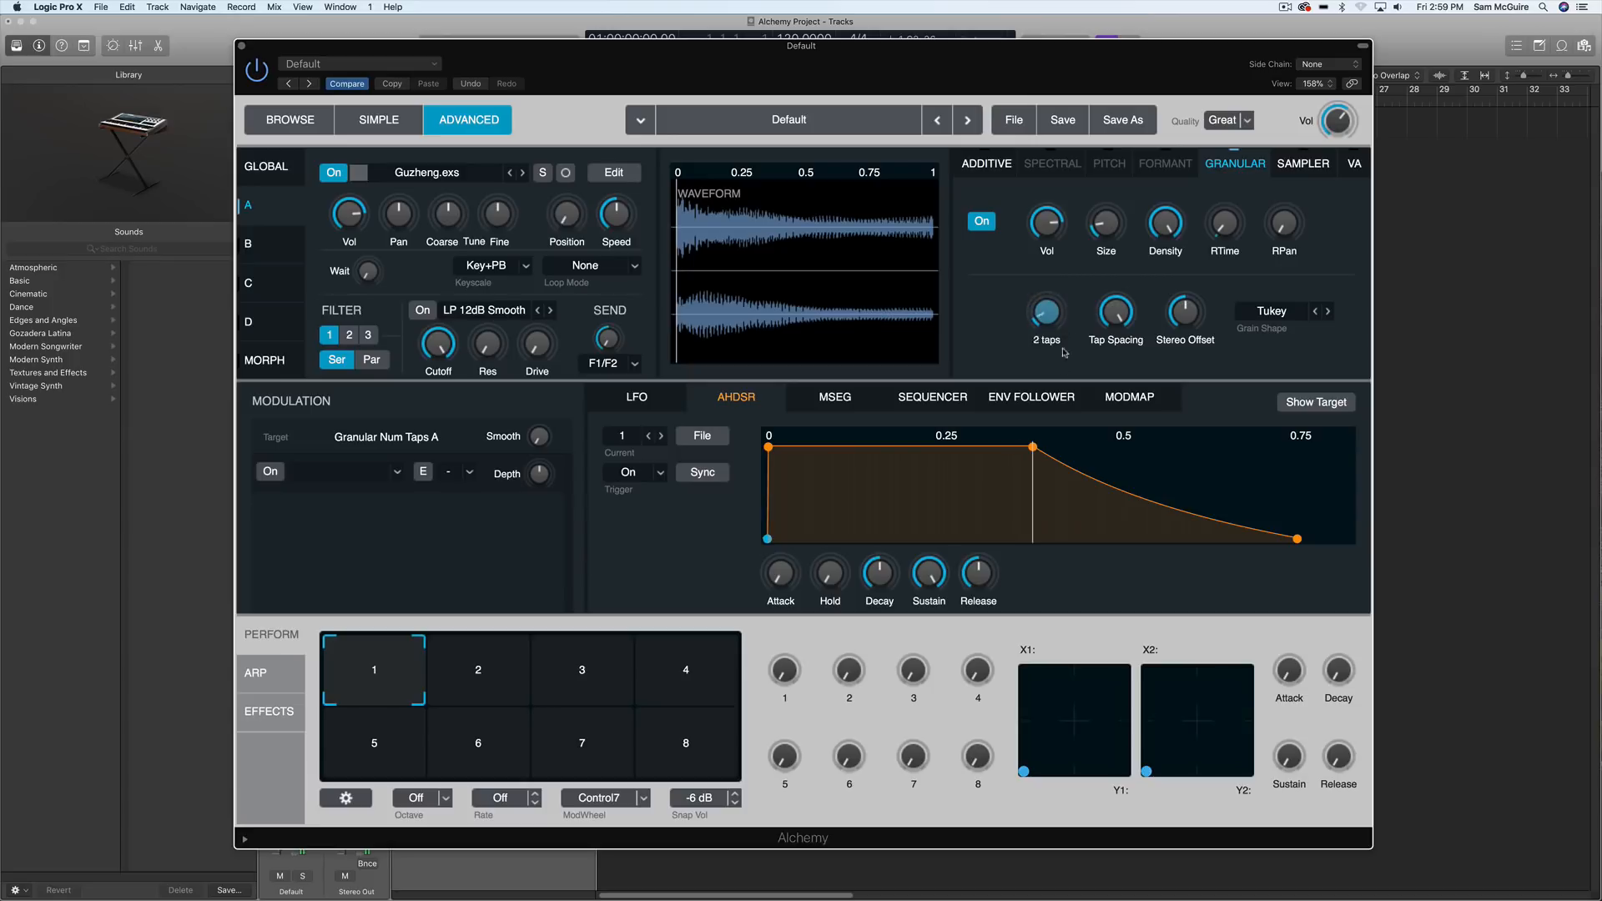
- Lower source A's number of grain taps to 1, assign ModWheel as its modulation source, and raise the modulation Depth
drag(1049, 312, 1054, 325)
right_click(1048, 324)
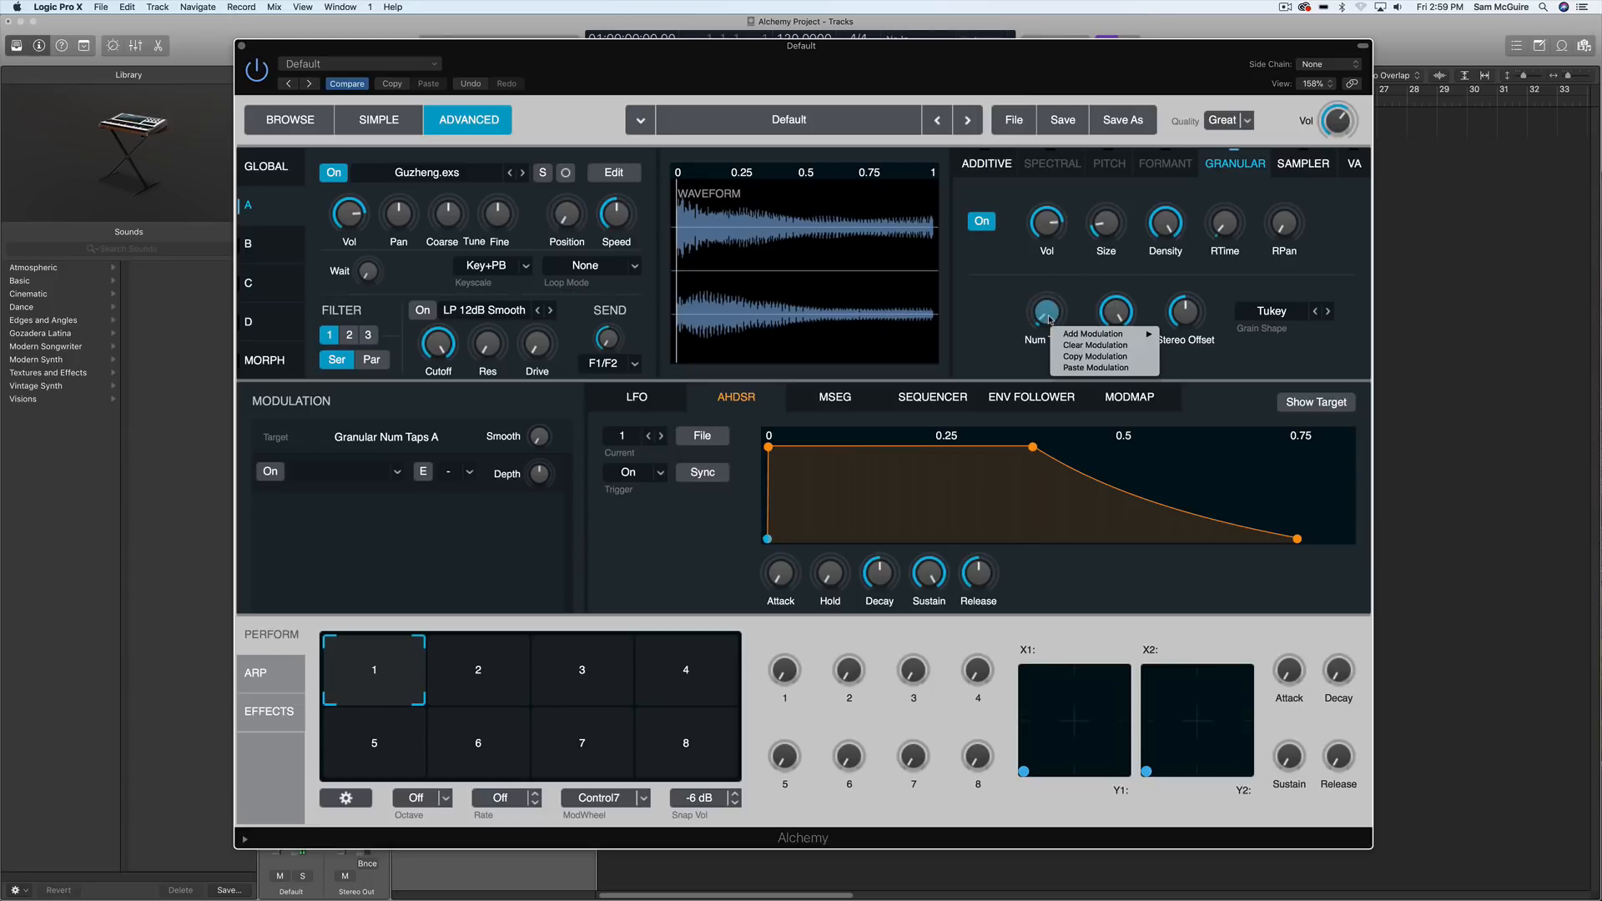
mouse_move(1093, 334)
mouse_move(1203, 404)
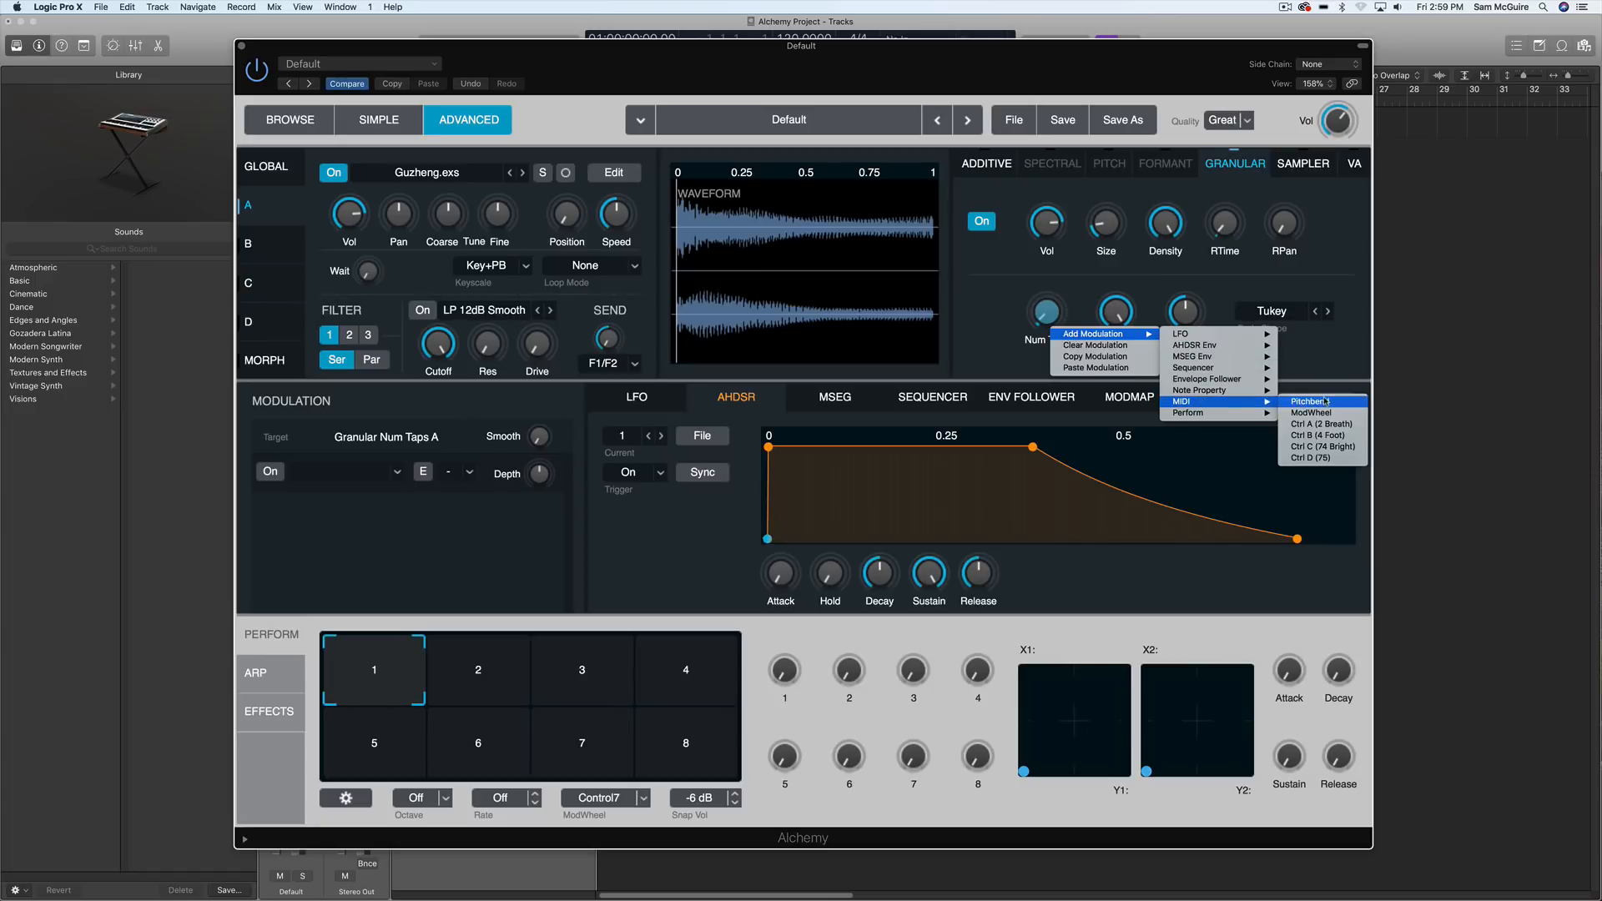
click(1321, 414)
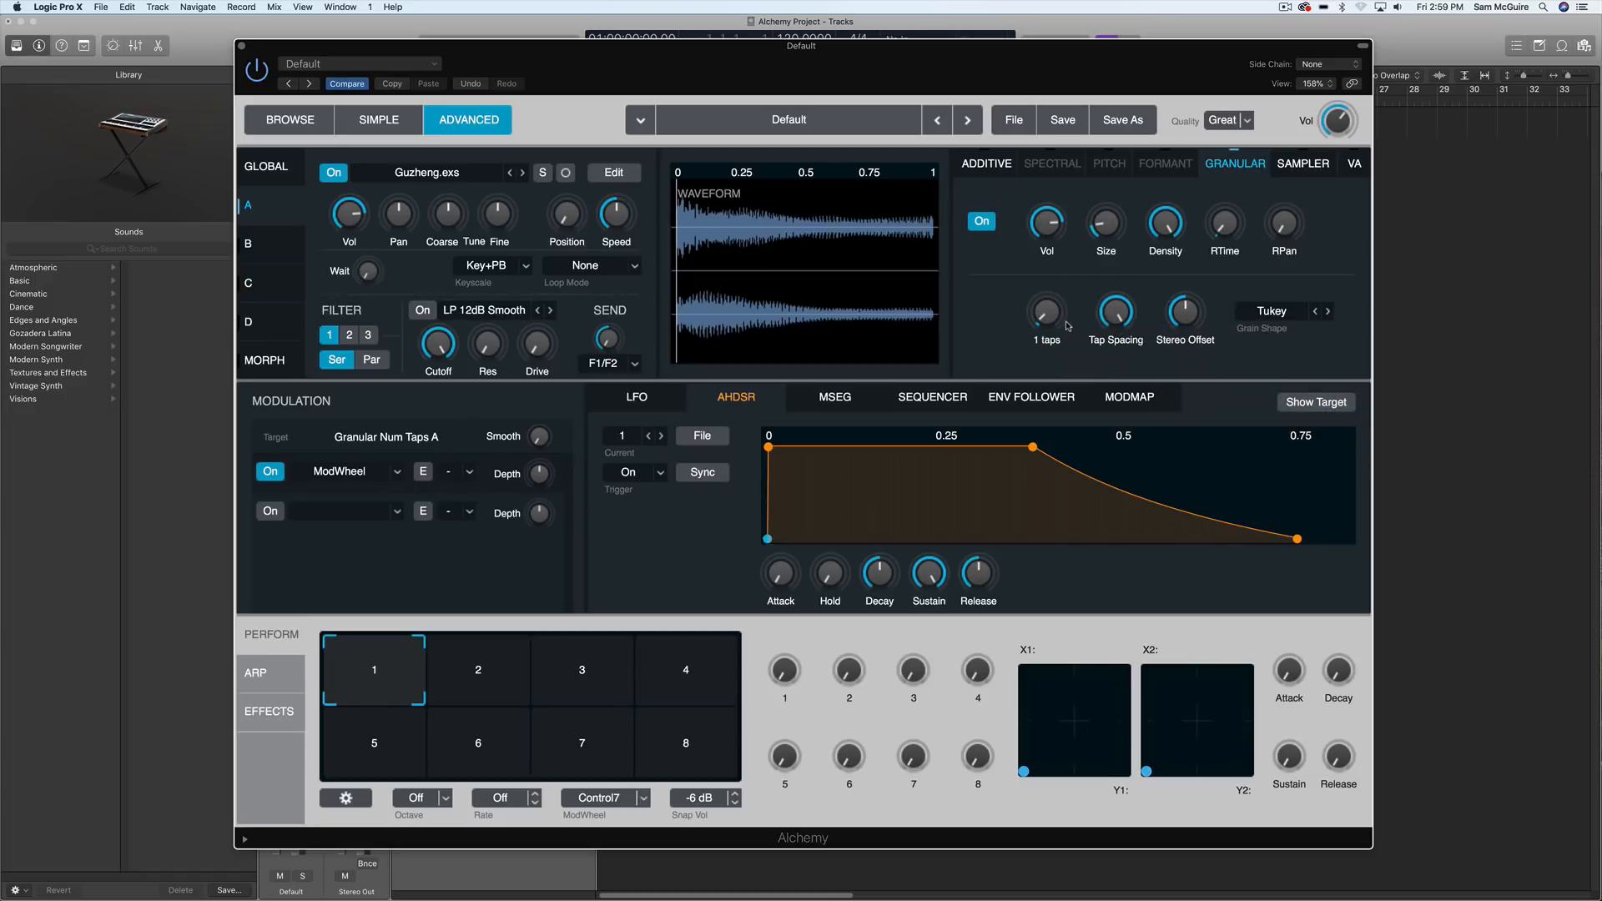
drag(1048, 313, 1049, 342)
drag(540, 475, 534, 275)
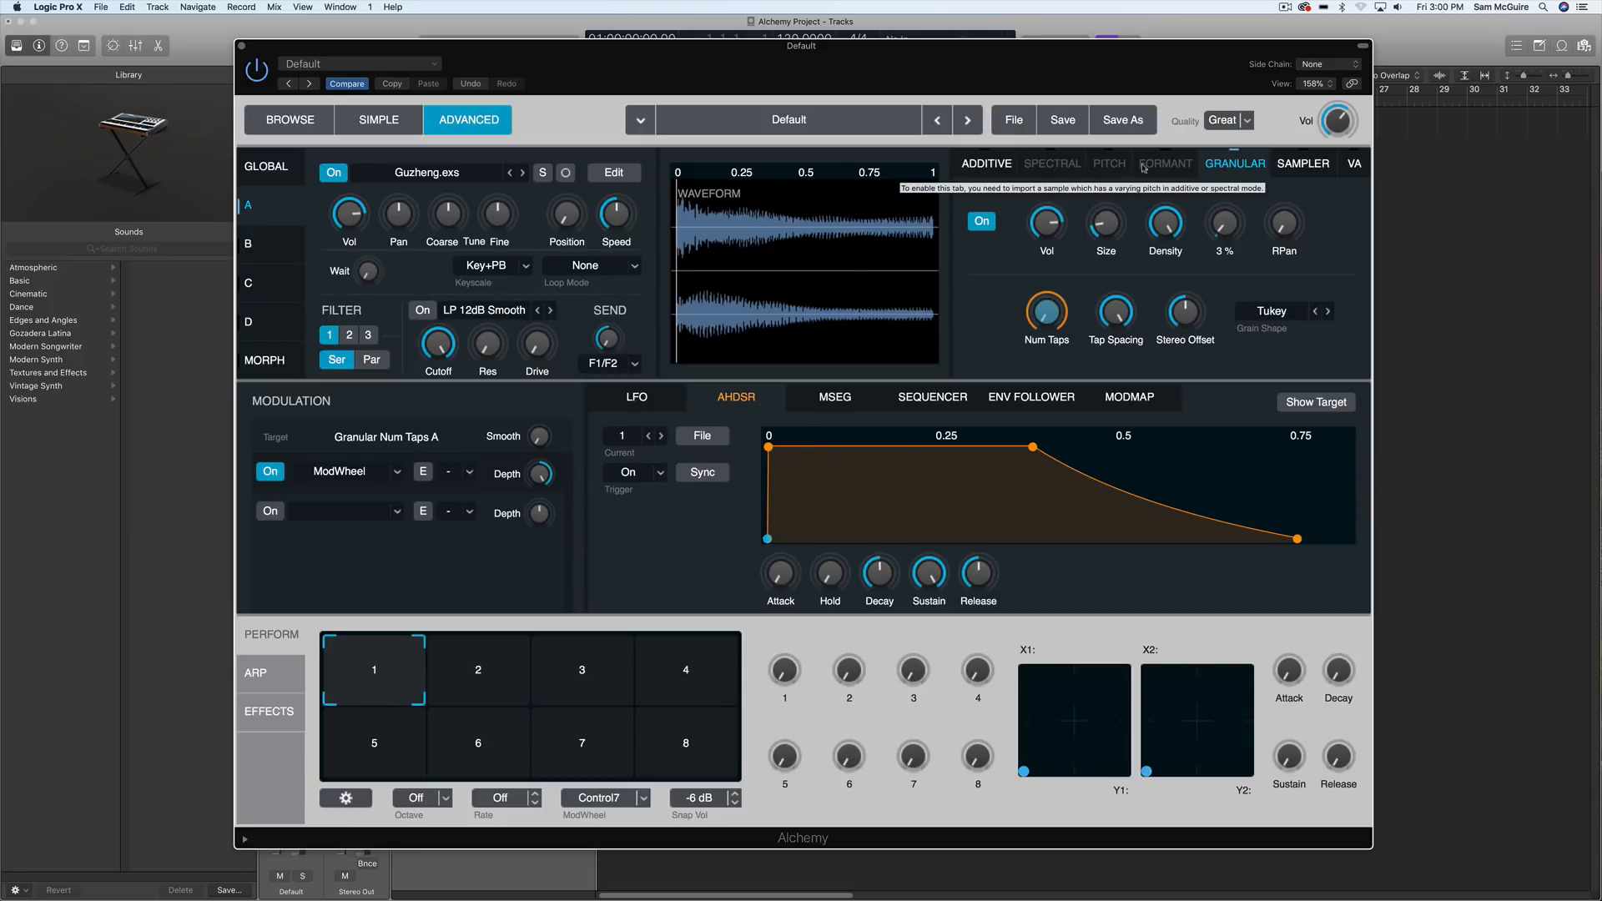
- Reimport Guzheng.exs into source A using Add+Spec analysis with Formant enabled and the maximum size set to Single sample
click(381, 178)
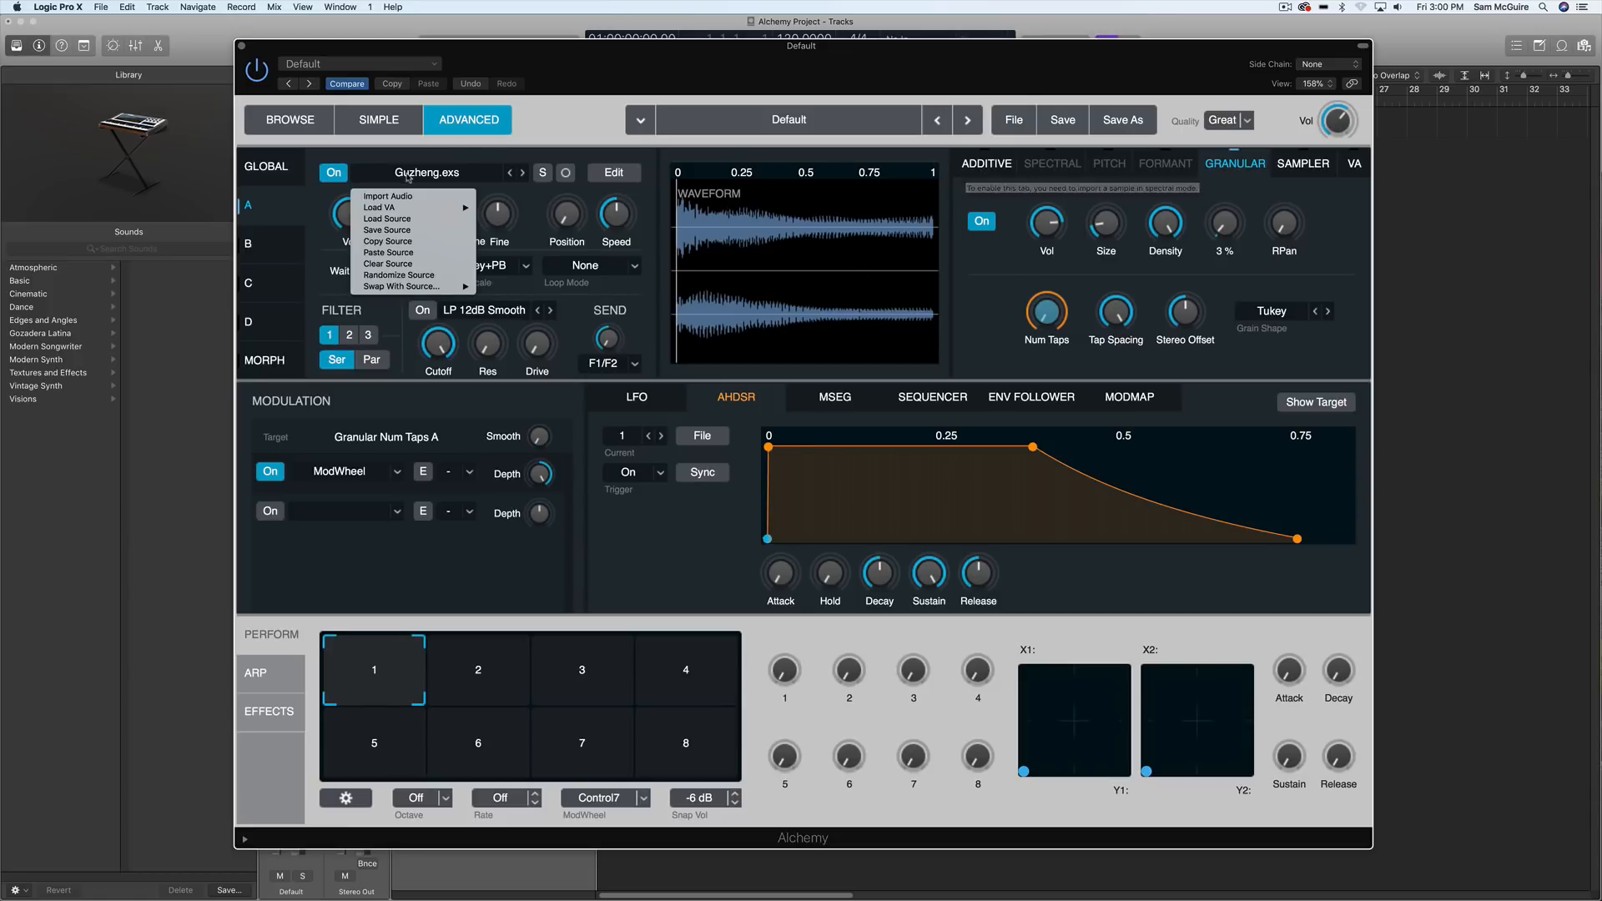
click(666, 353)
click(666, 353)
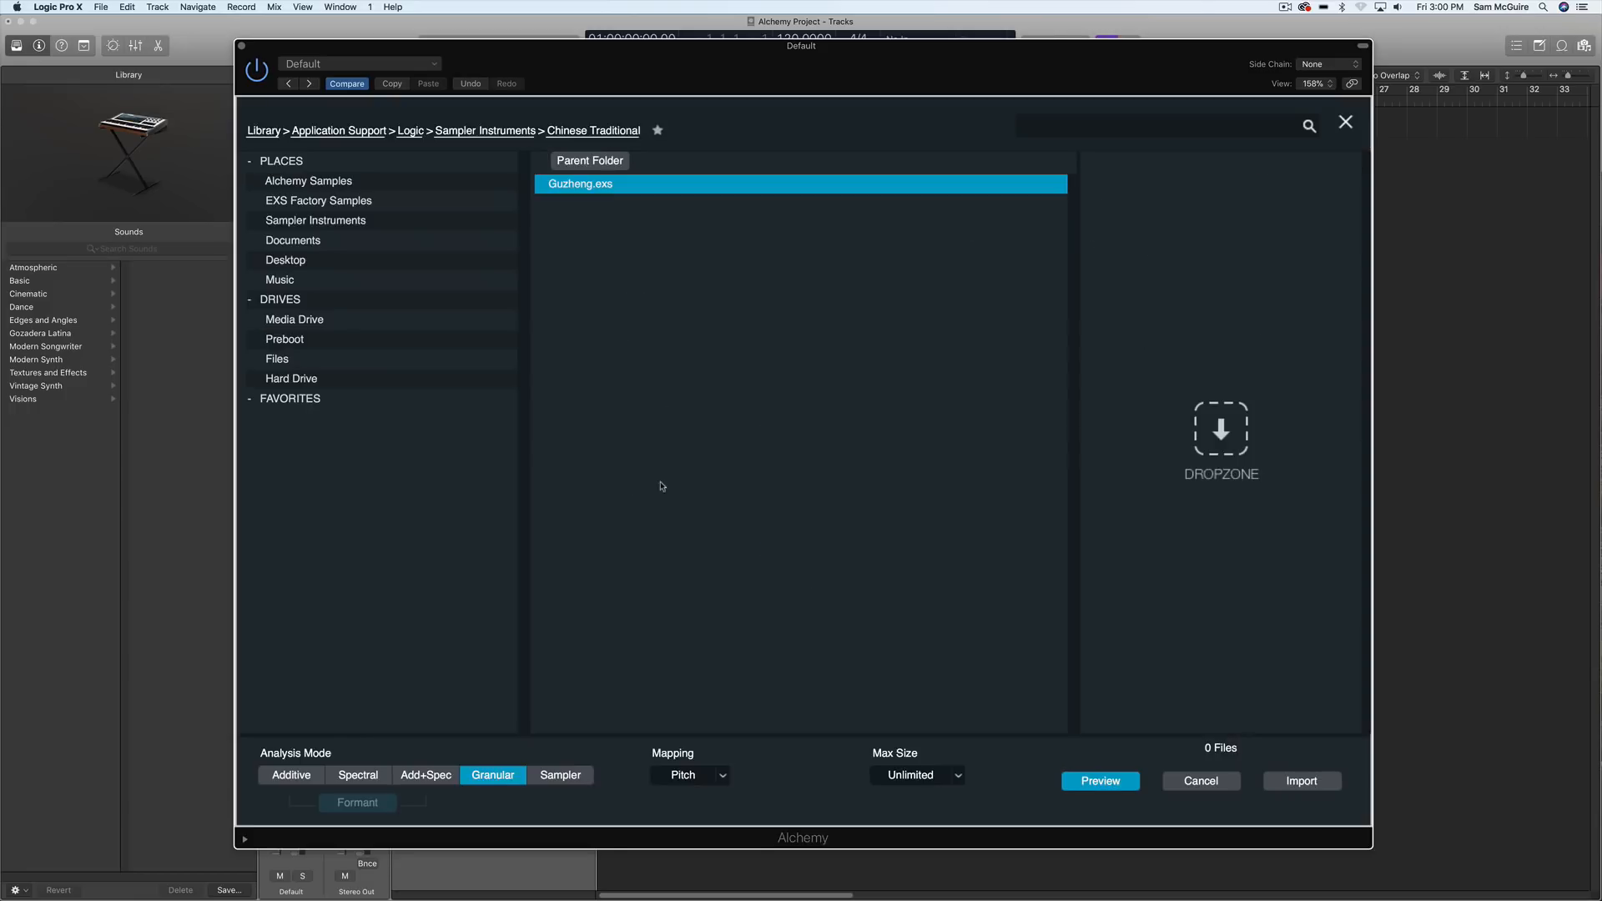
click(421, 778)
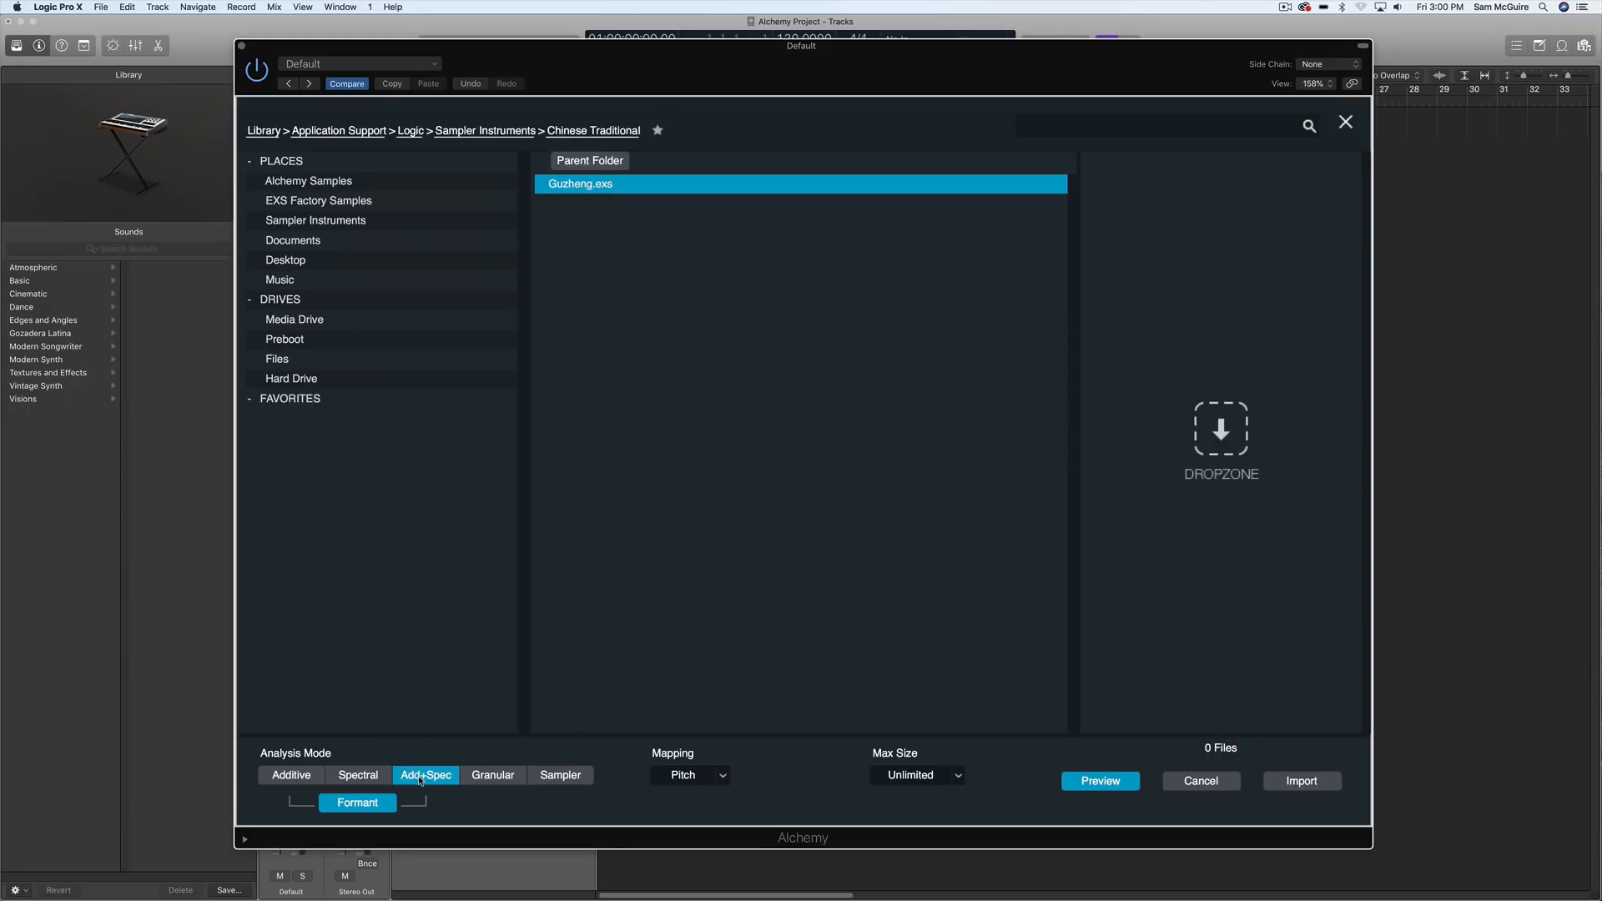
click(941, 777)
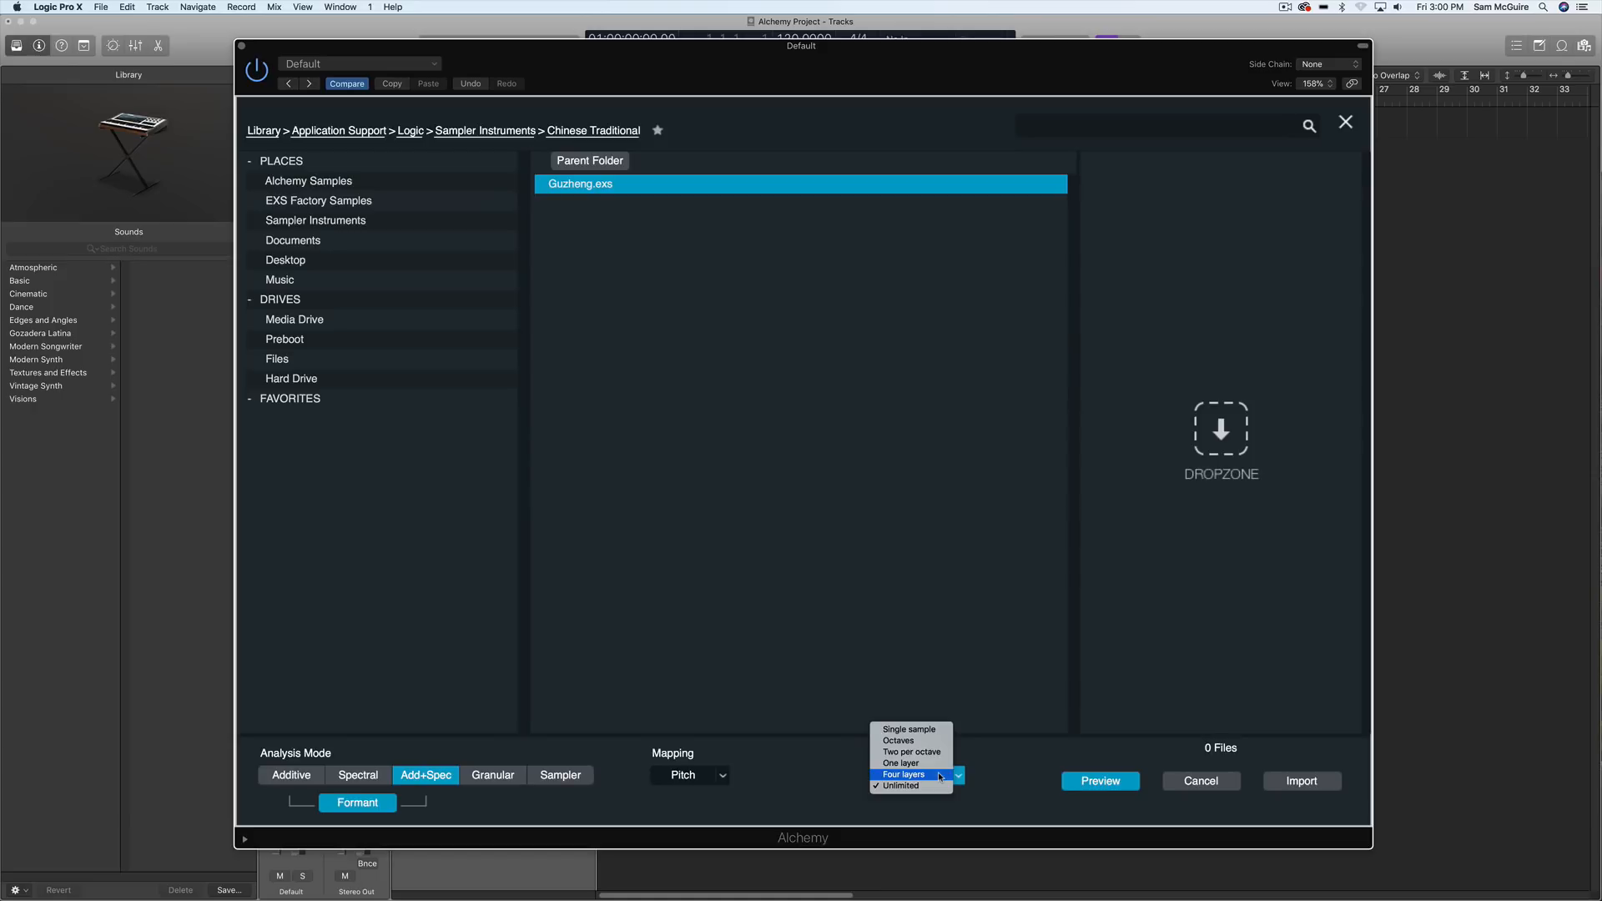
click(922, 731)
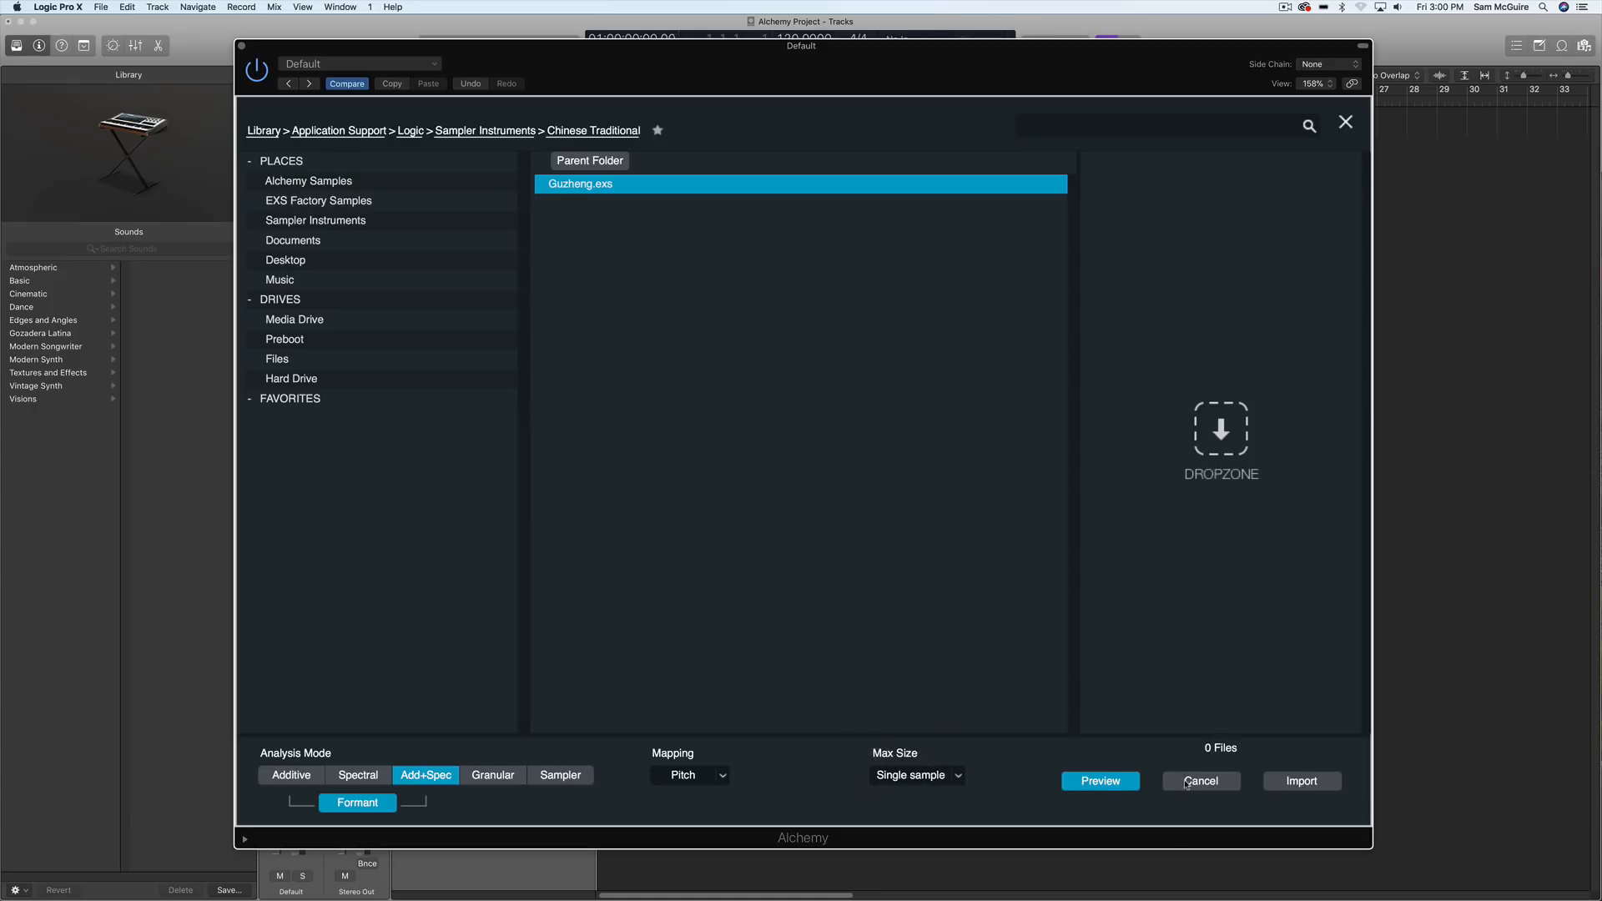
click(1291, 783)
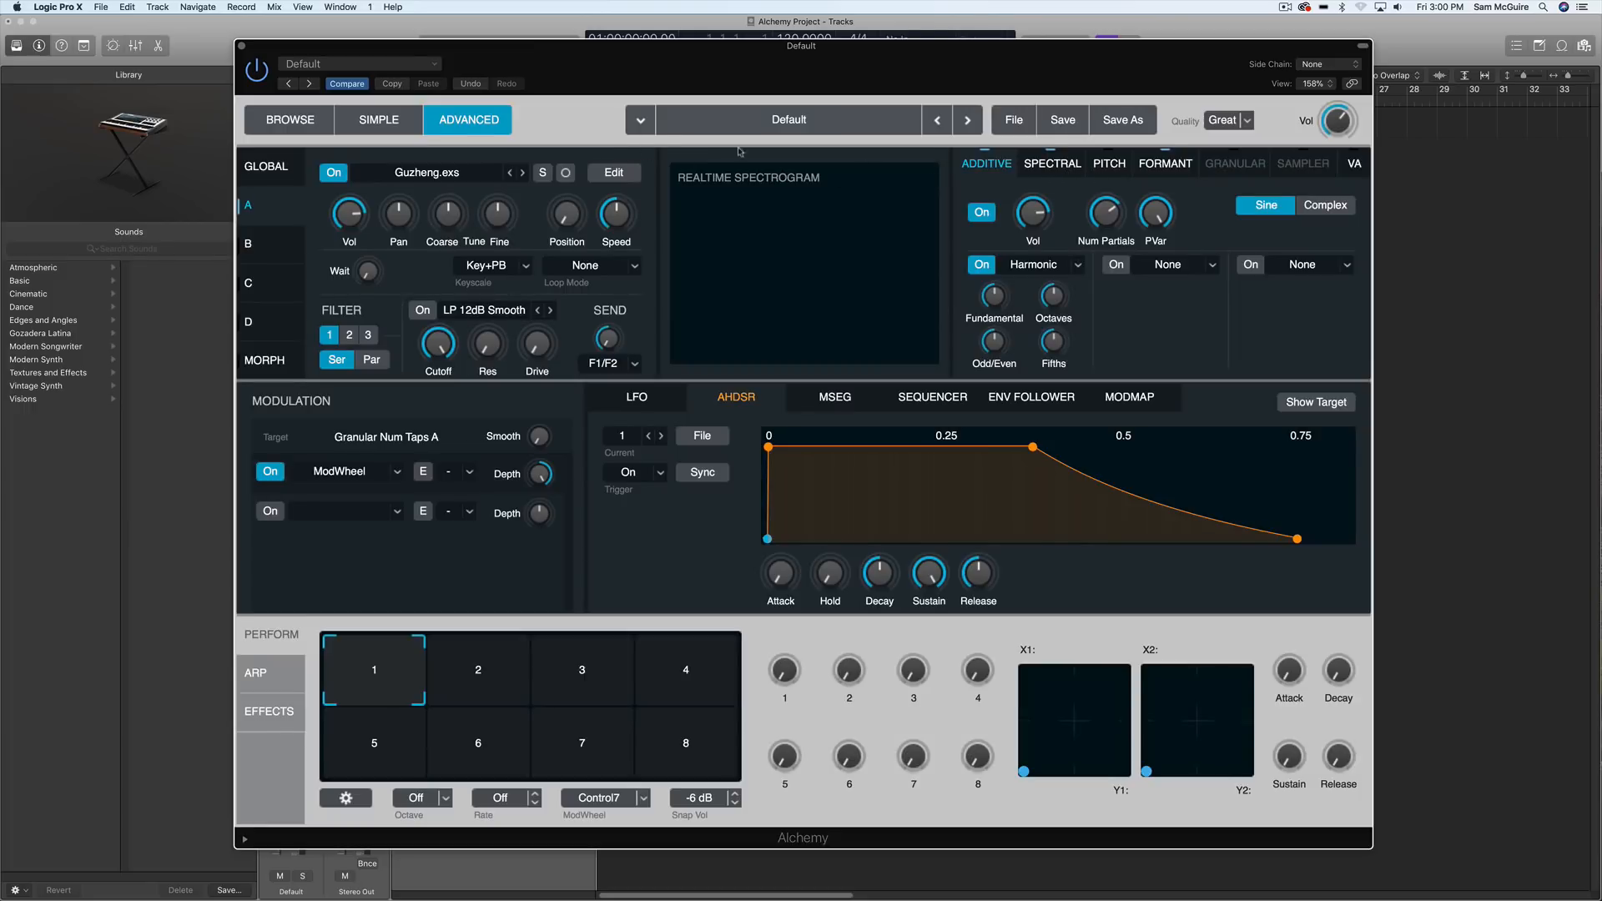
- Show the spectral image of the consolidated Guzheng sample in source A's editor
click(614, 172)
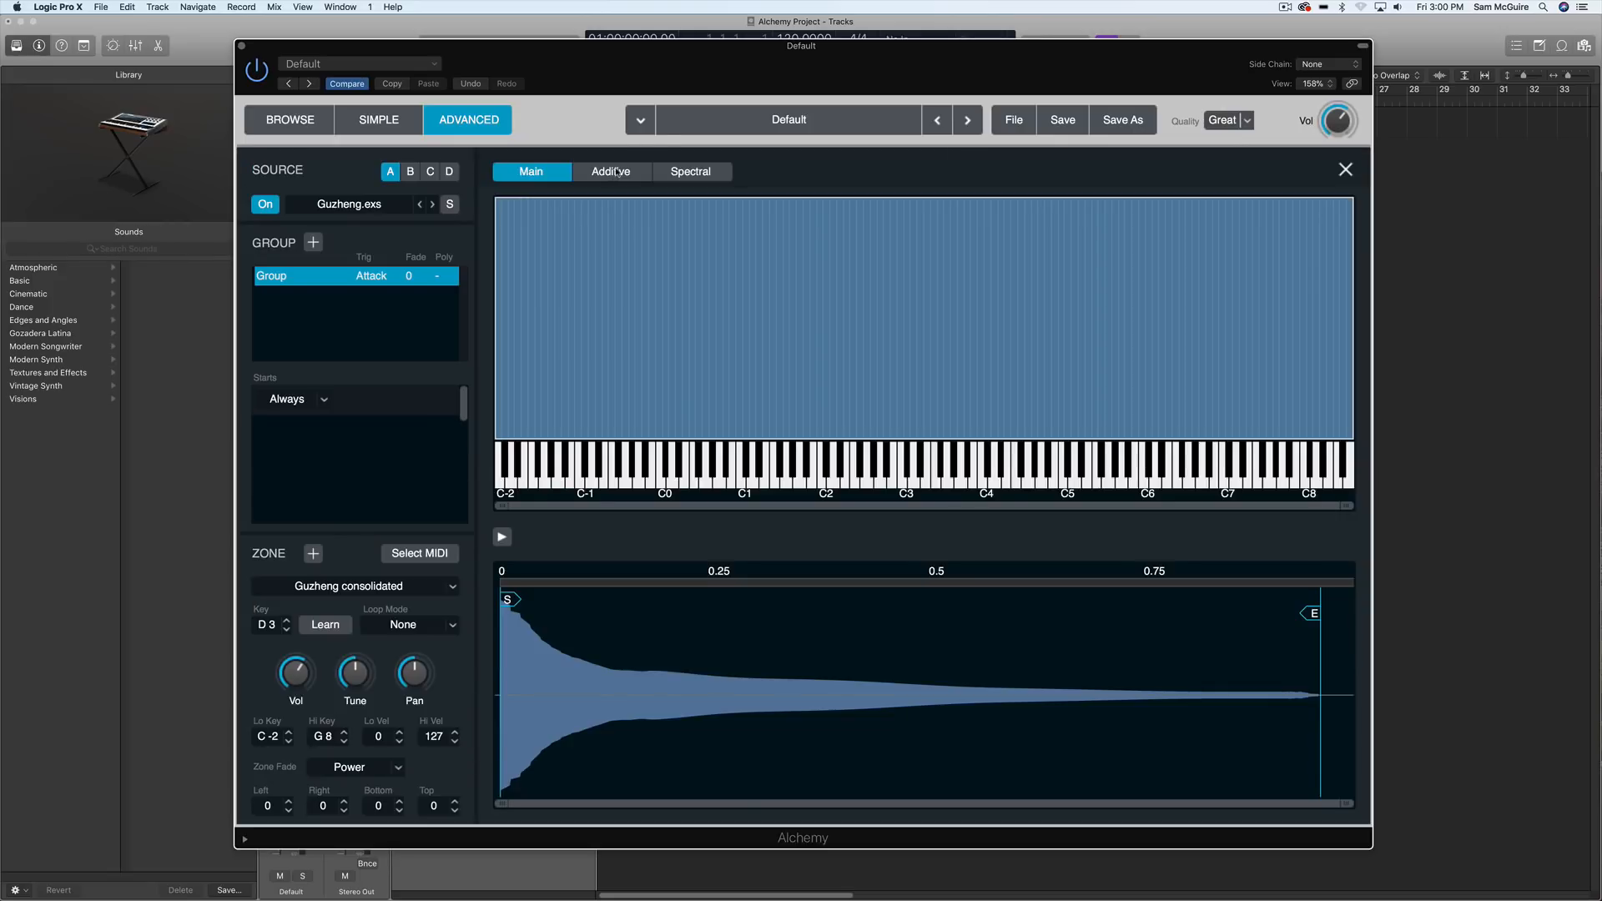
click(692, 171)
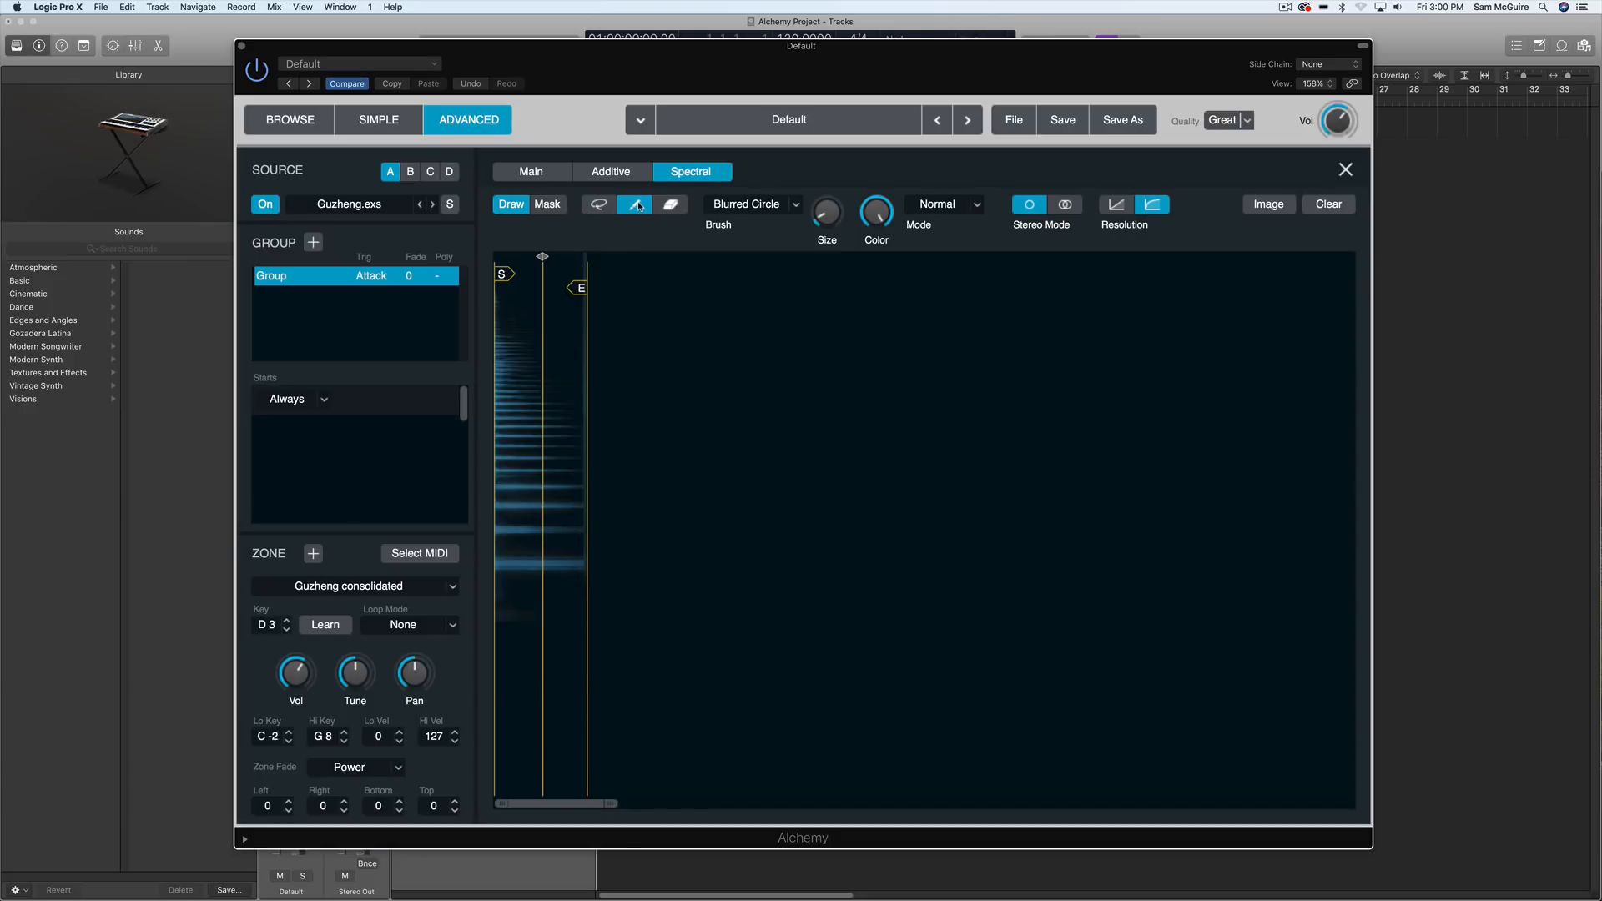
mouse_move(504, 374)
mouse_down()
mouse_move(544, 478)
mouse_move(588, 514)
mouse_up()
- Try erasing parts of the upper harmonics in the Guzheng spectrum with the Blurred Circle eraser, and undo the erasing
click(674, 206)
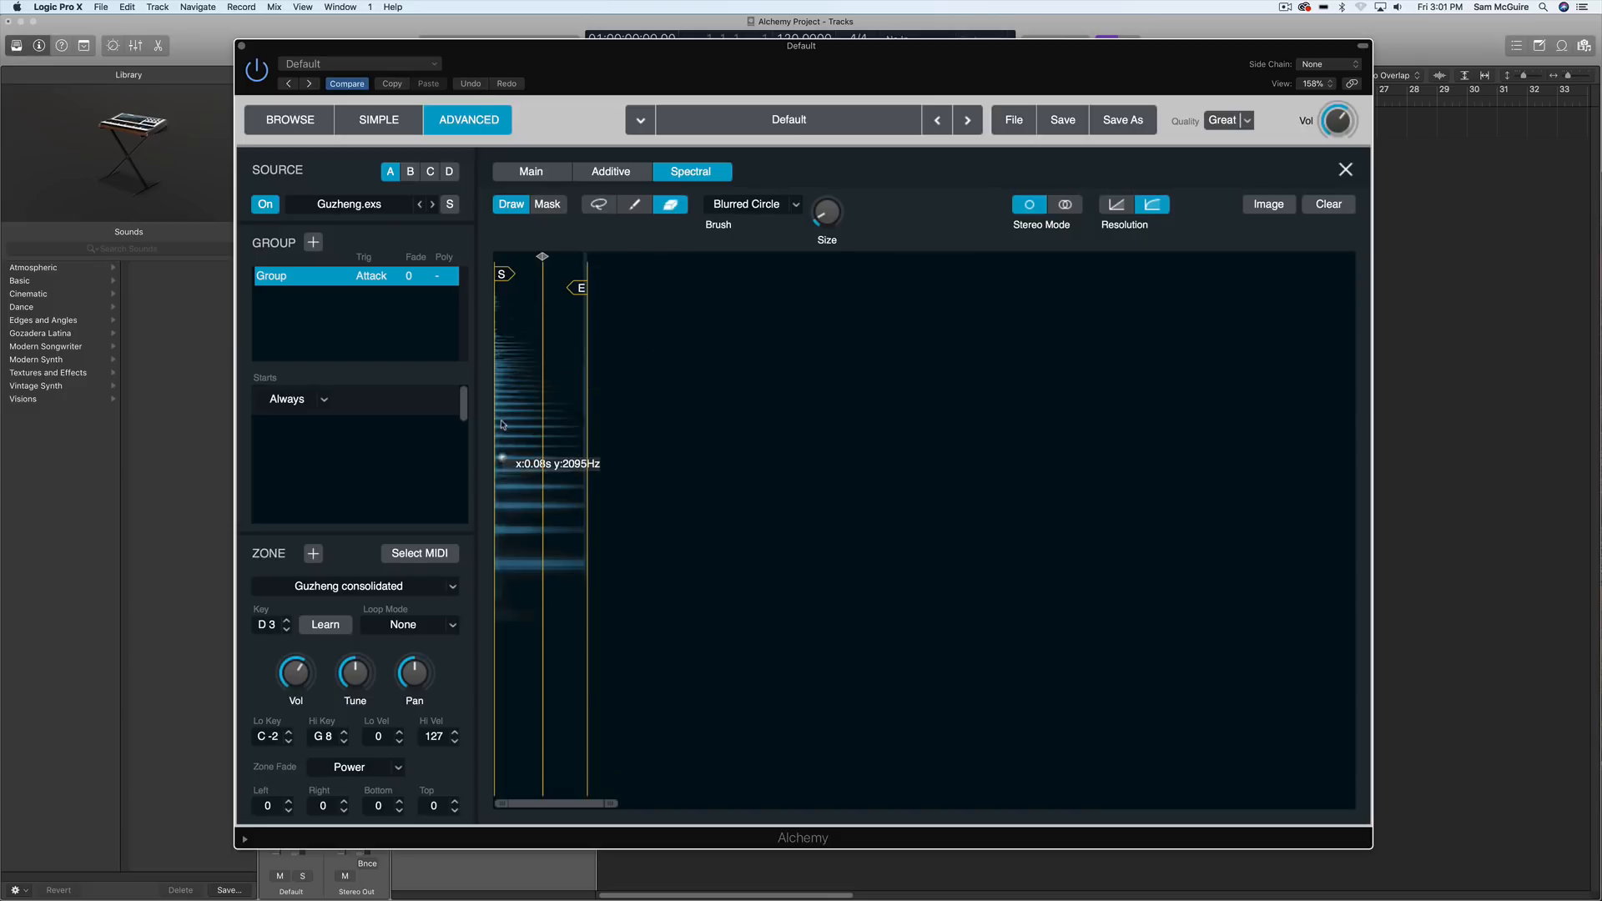
drag(503, 464, 521, 421)
mouse_move(549, 506)
mouse_down()
mouse_move(561, 572)
mouse_move(590, 501)
mouse_move(602, 530)
mouse_up()
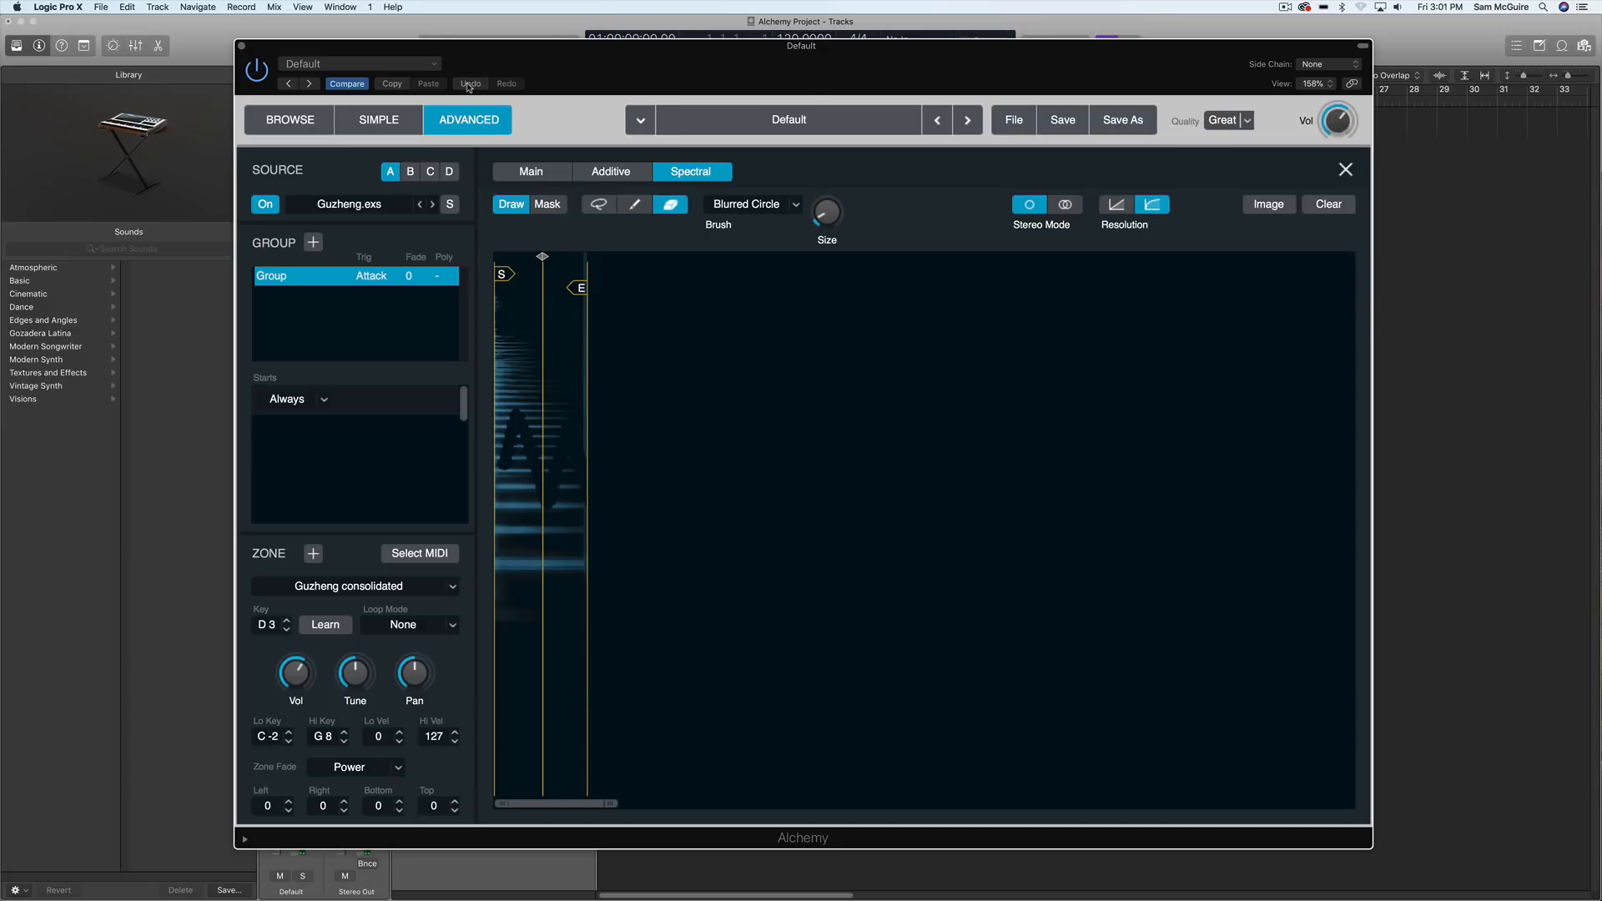
key(cmd+z)
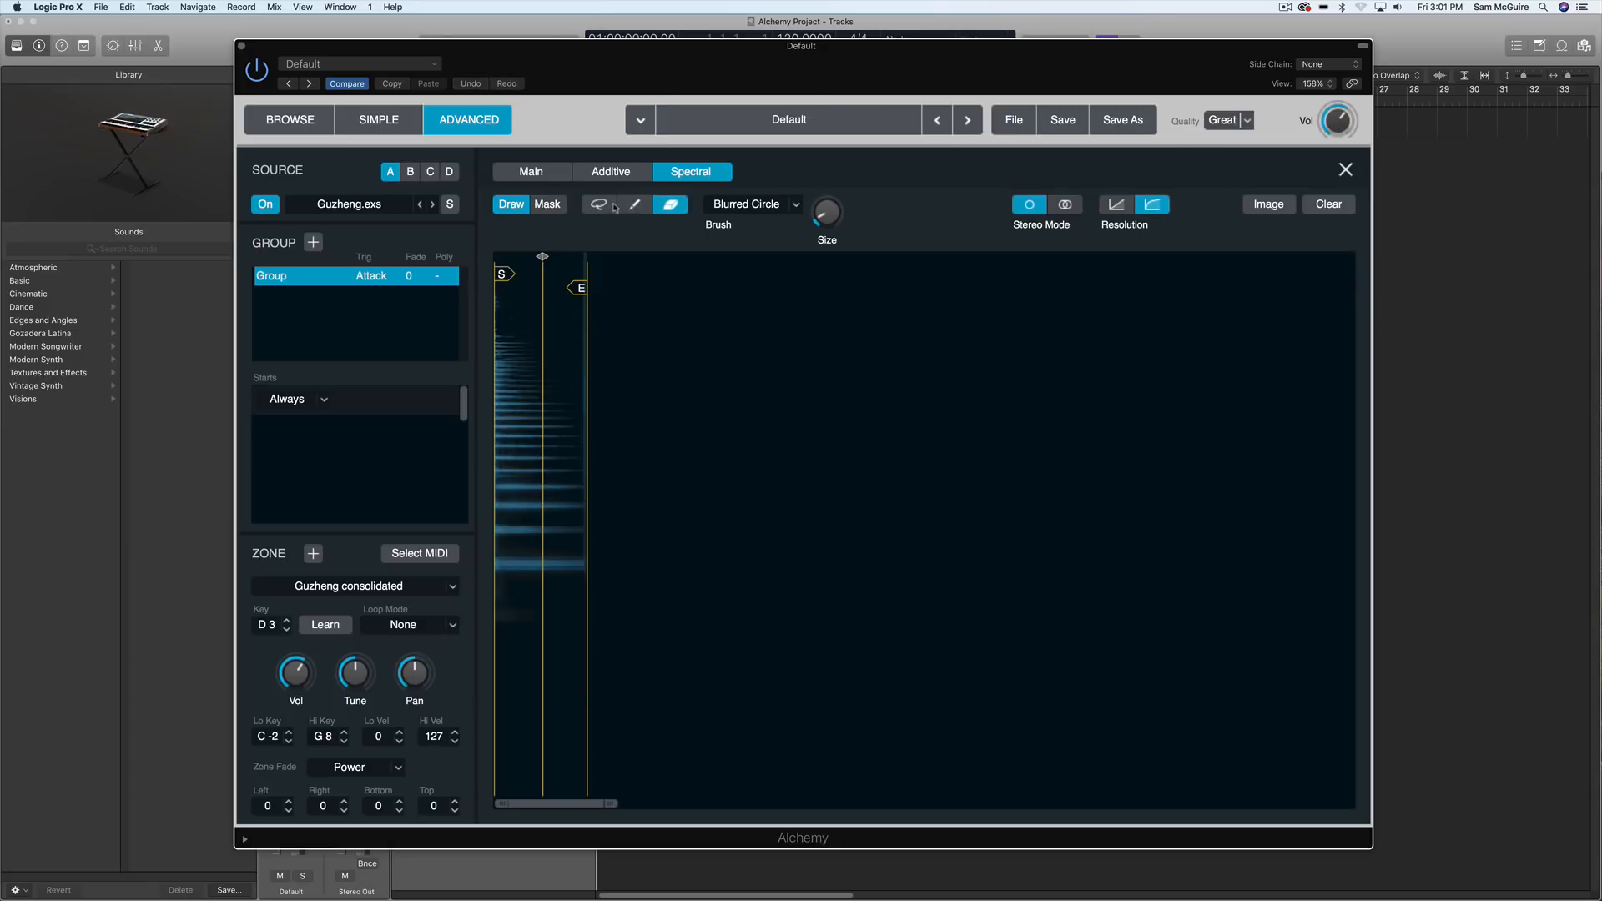
- Set up the spectral paintbrush with the Blurred Circle shape, a larger Size and a reduced Color intensity
click(757, 206)
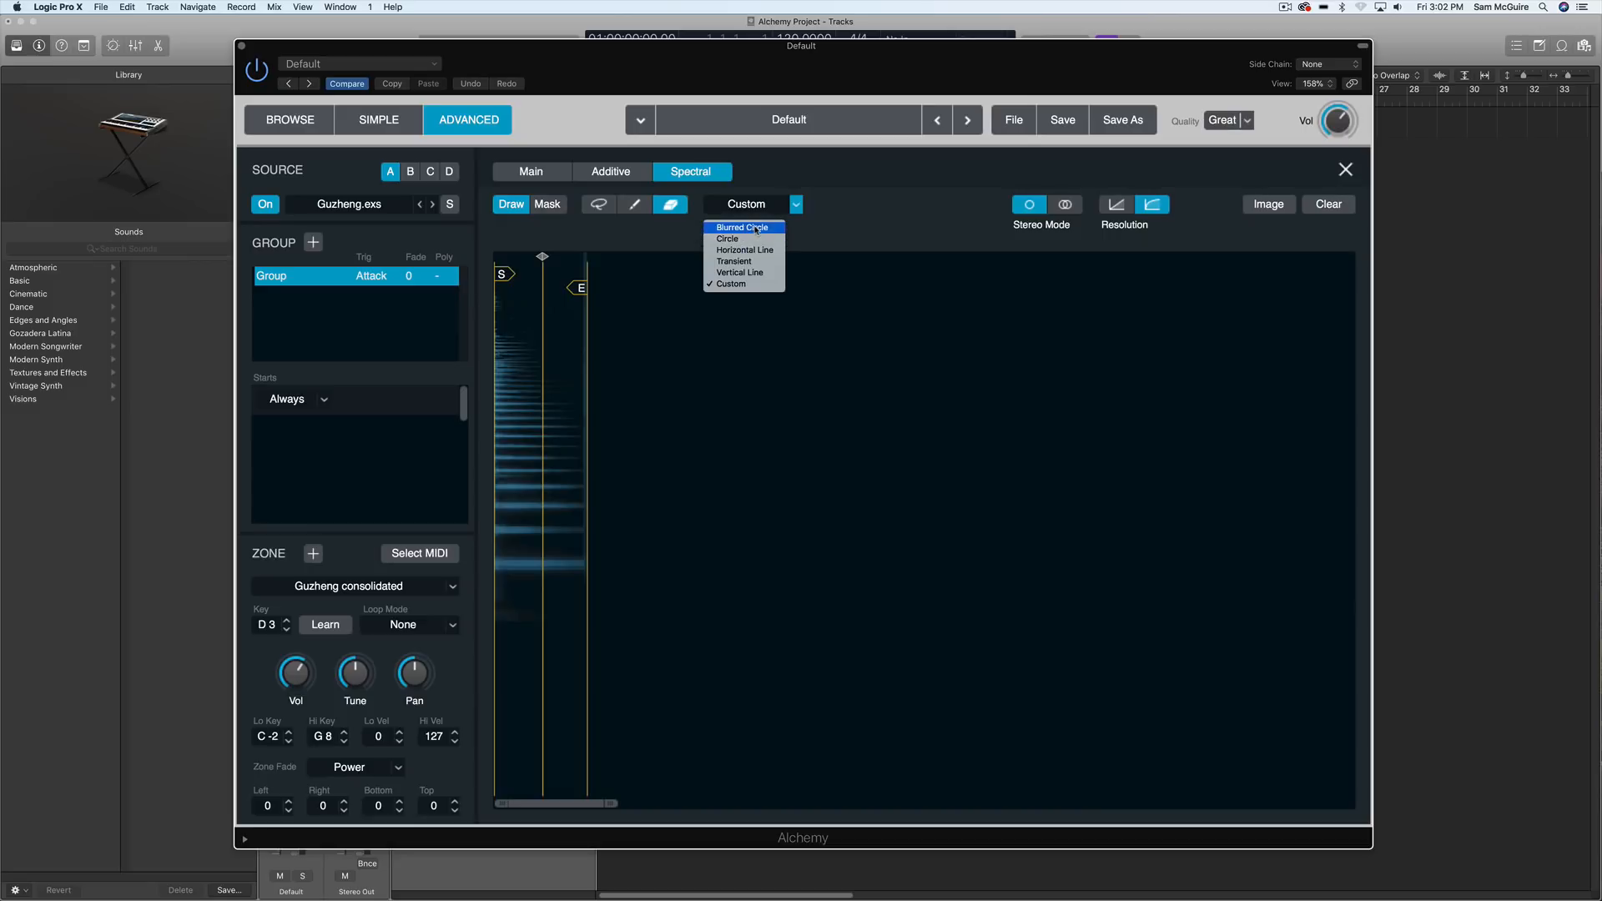
click(736, 230)
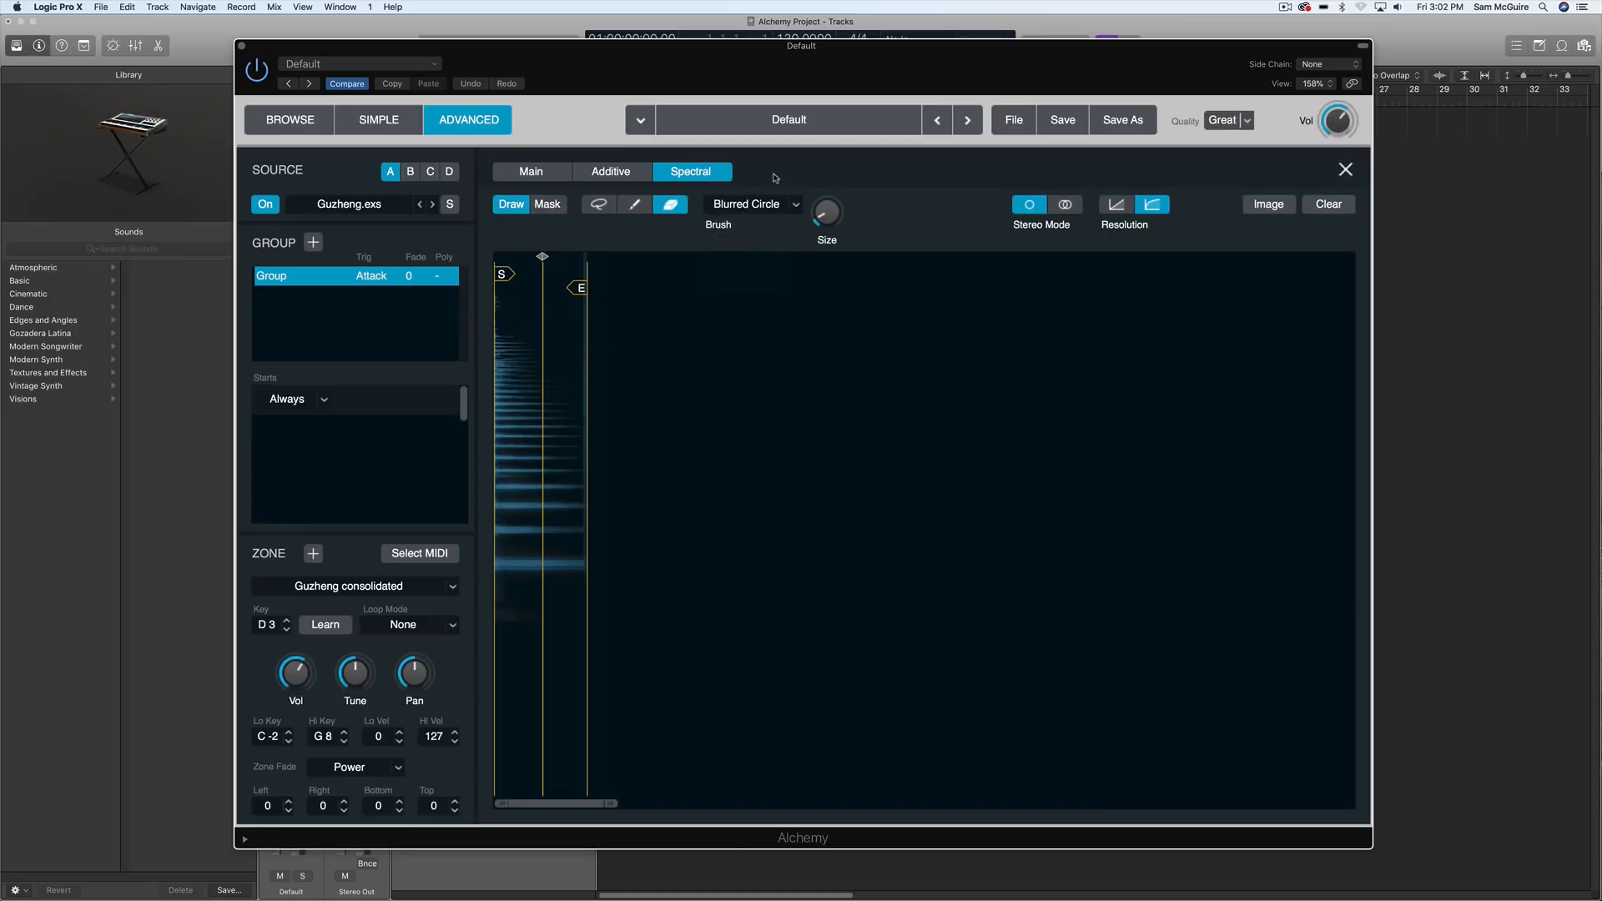
drag(821, 223, 818, 197)
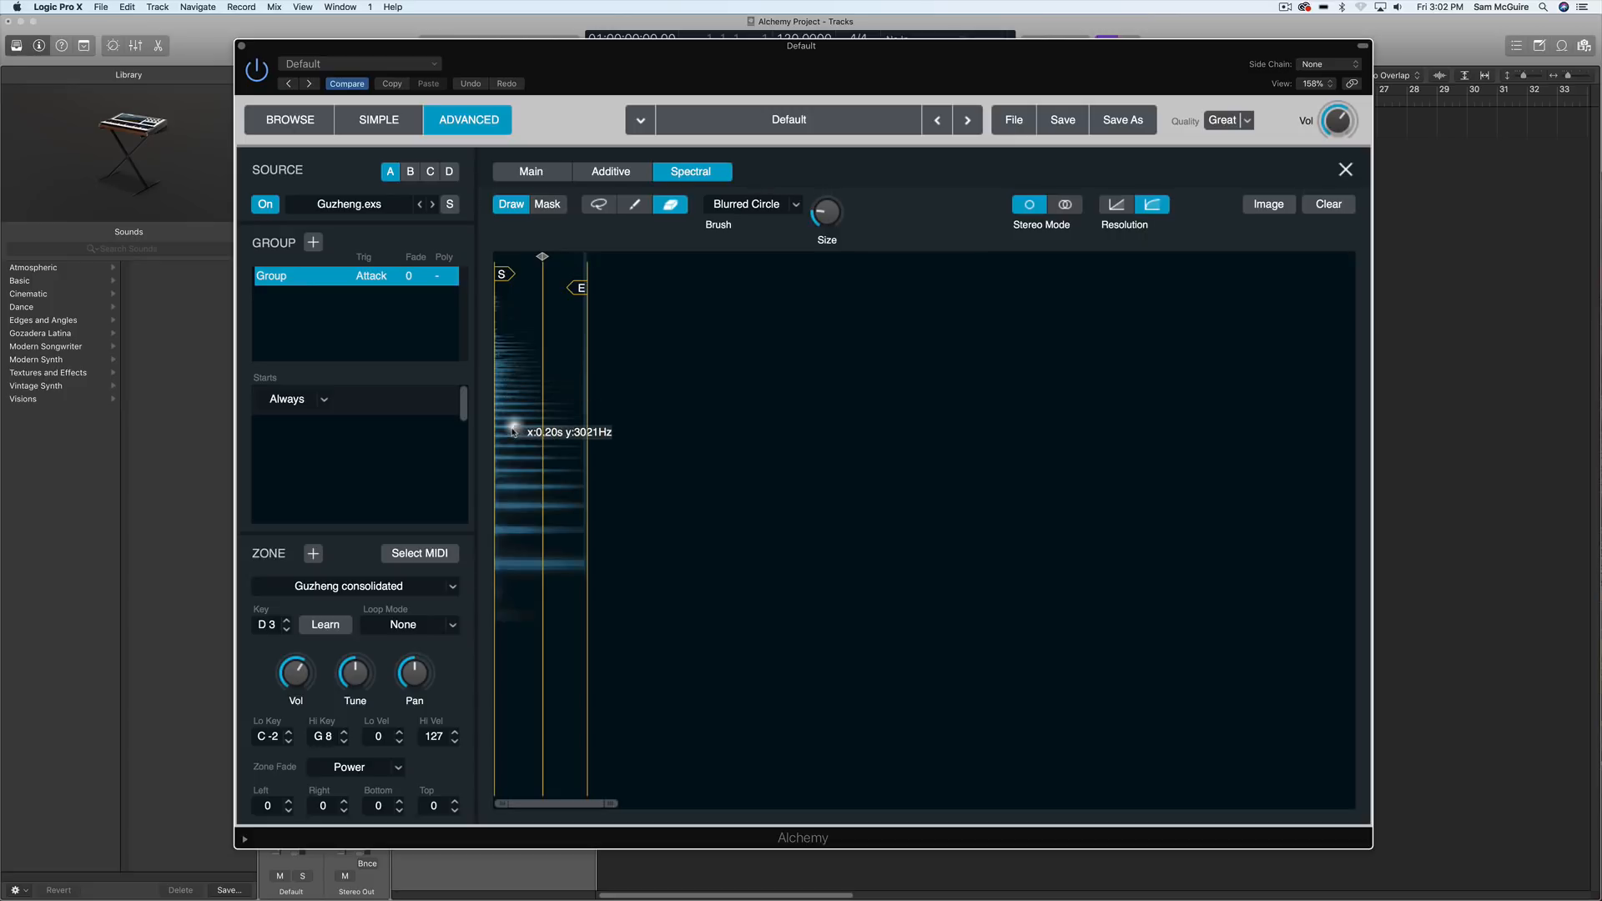
click(633, 206)
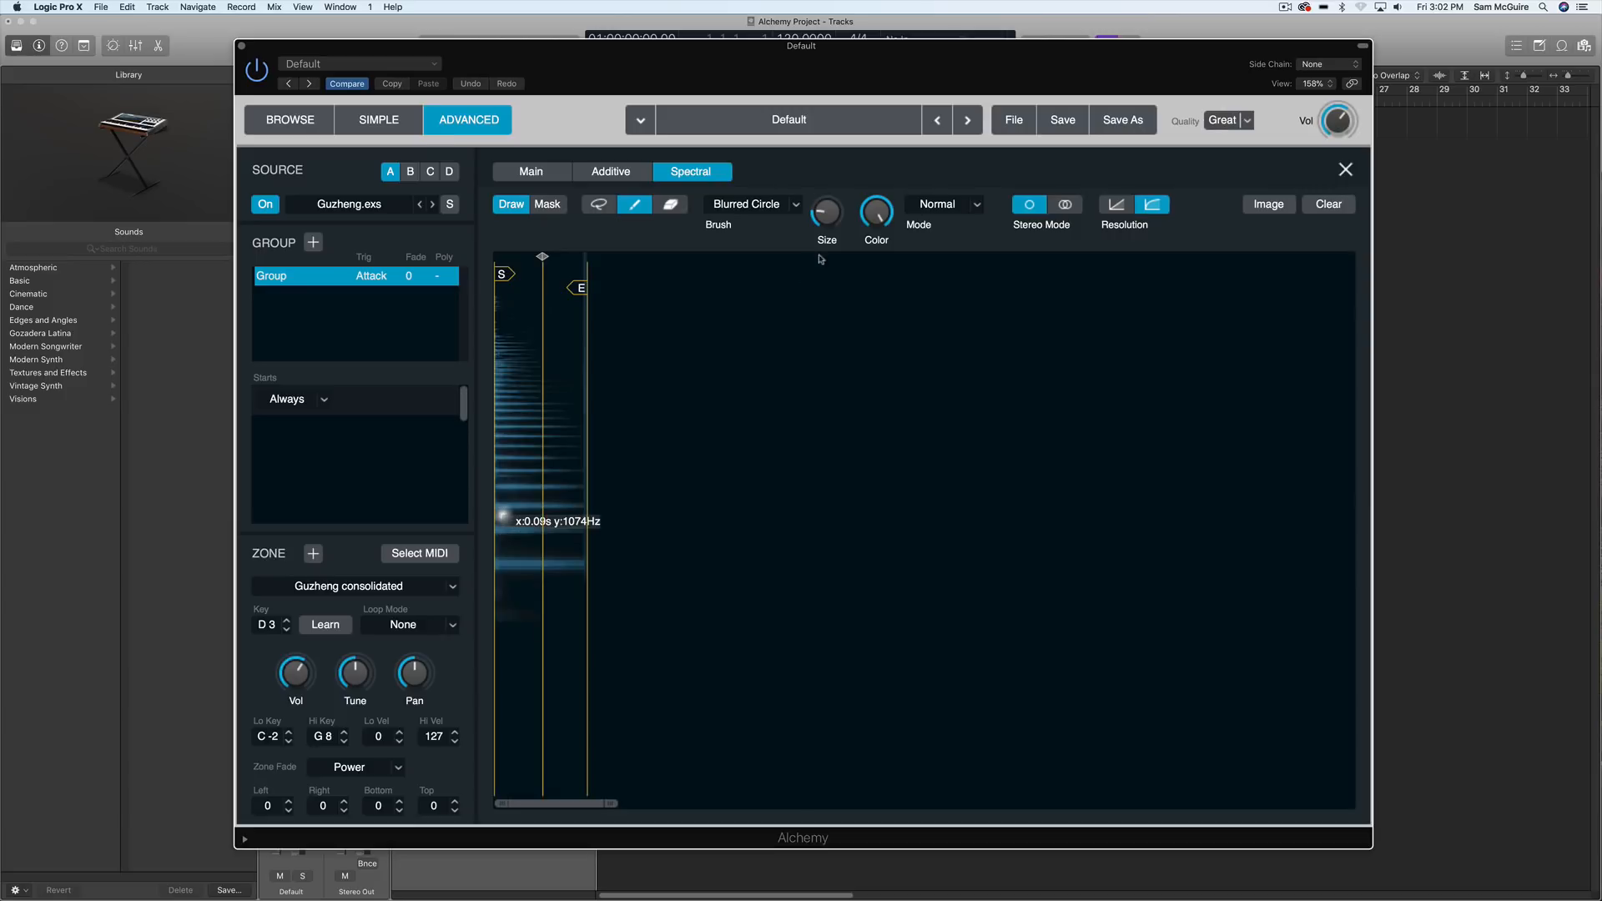
drag(877, 216, 877, 340)
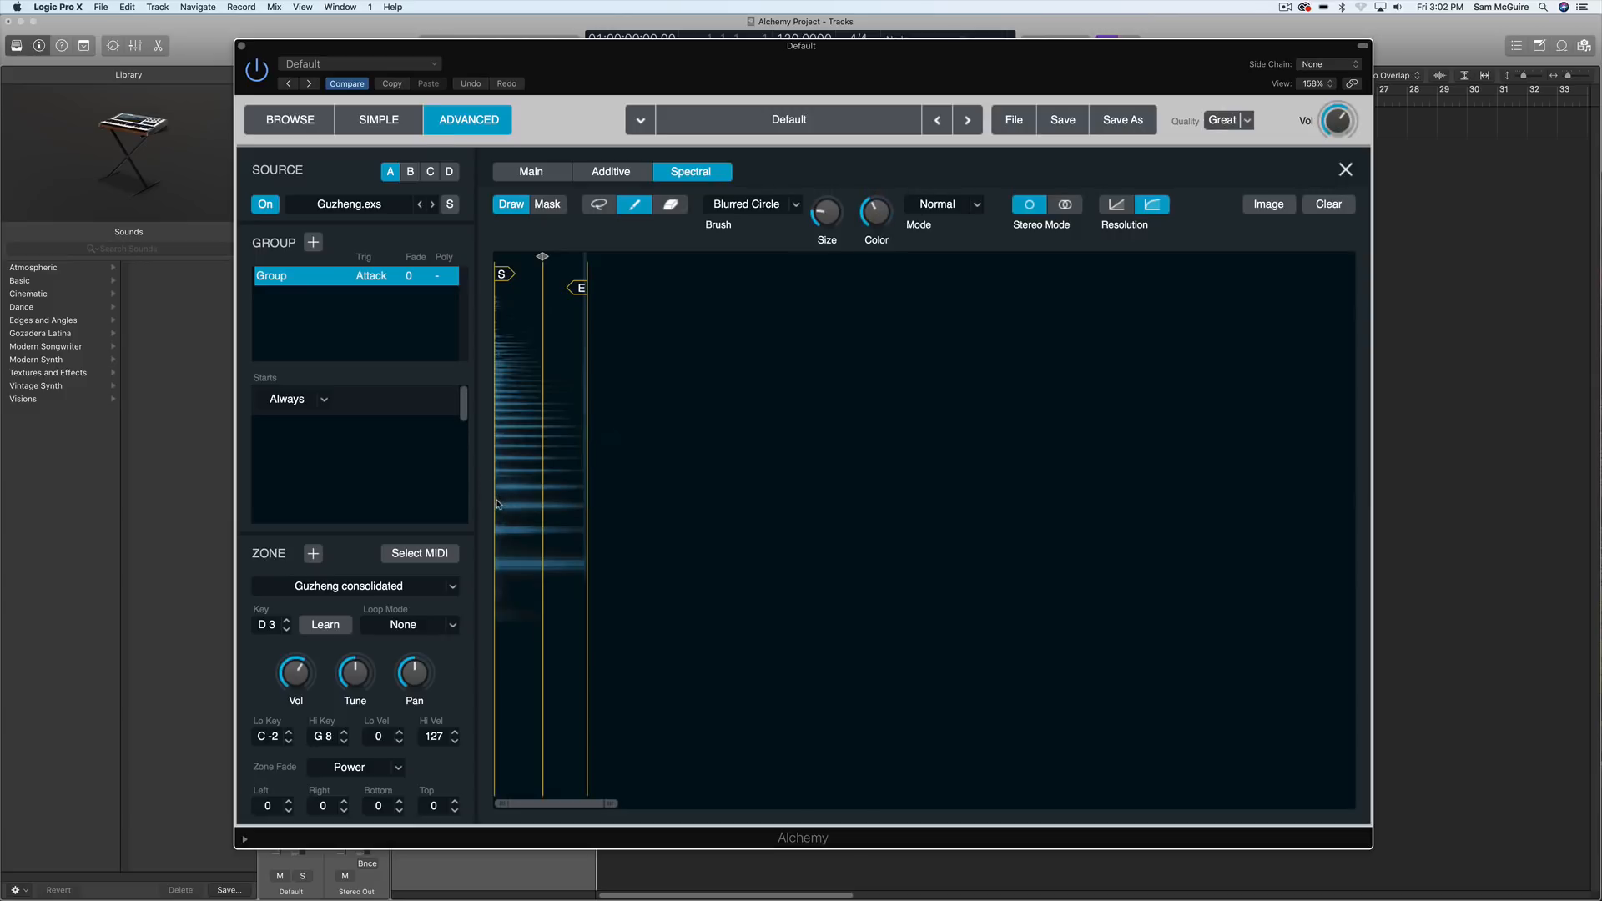
- Paint a short wavy stroke near 1 kHz and four separate spots at higher frequencies in the Guzheng spectrum, and close the editor
drag(504, 524, 562, 502)
click(513, 421)
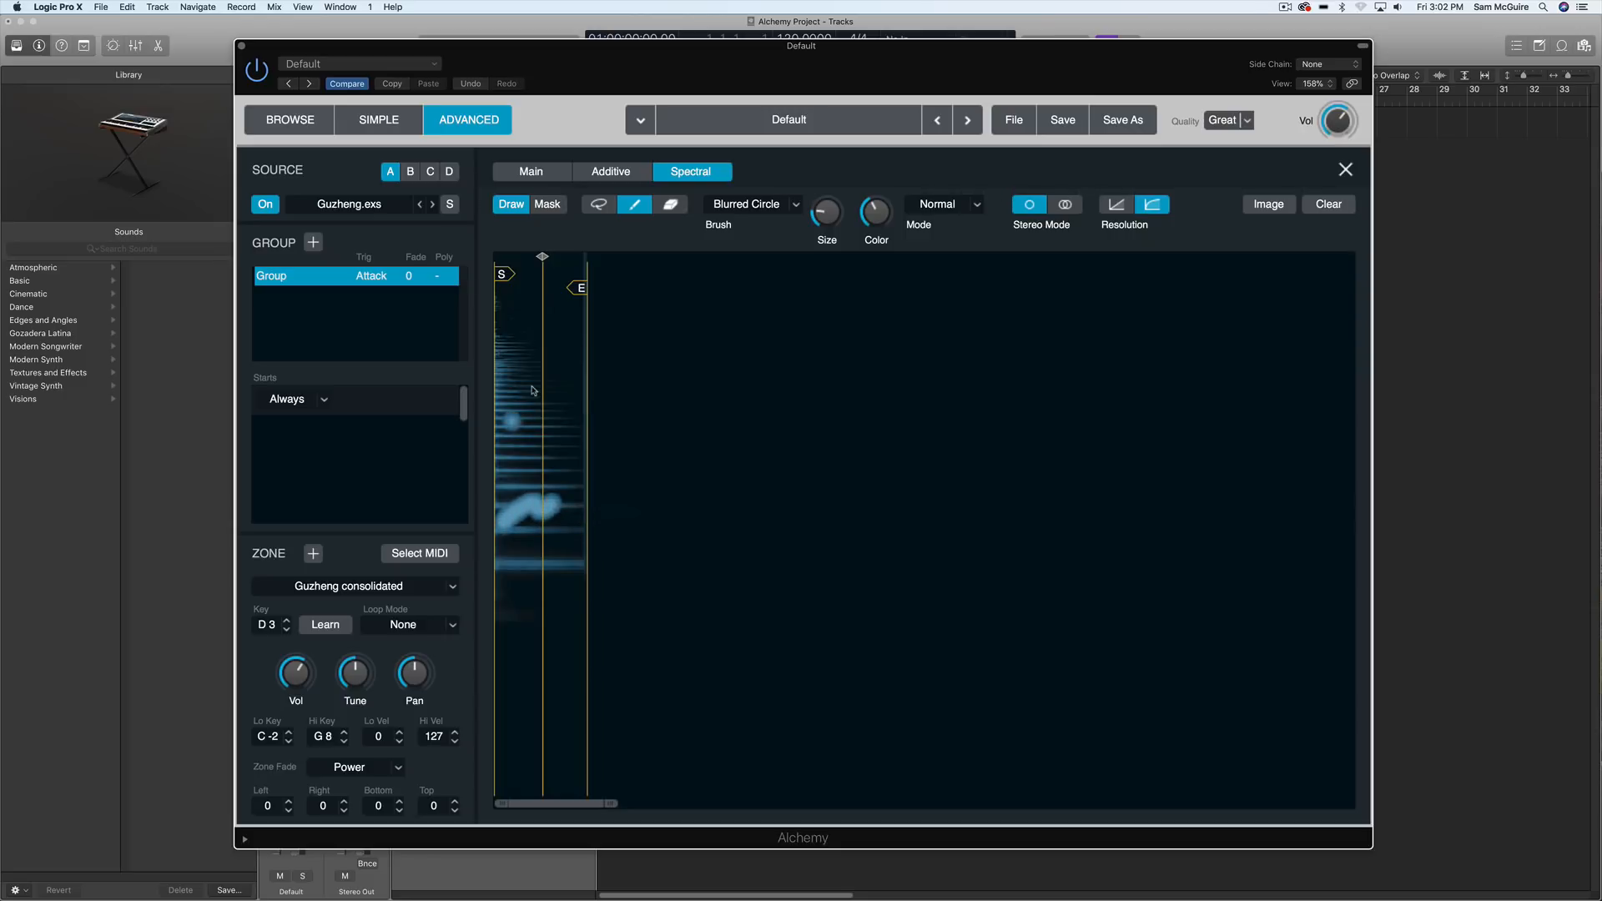
click(550, 383)
click(567, 426)
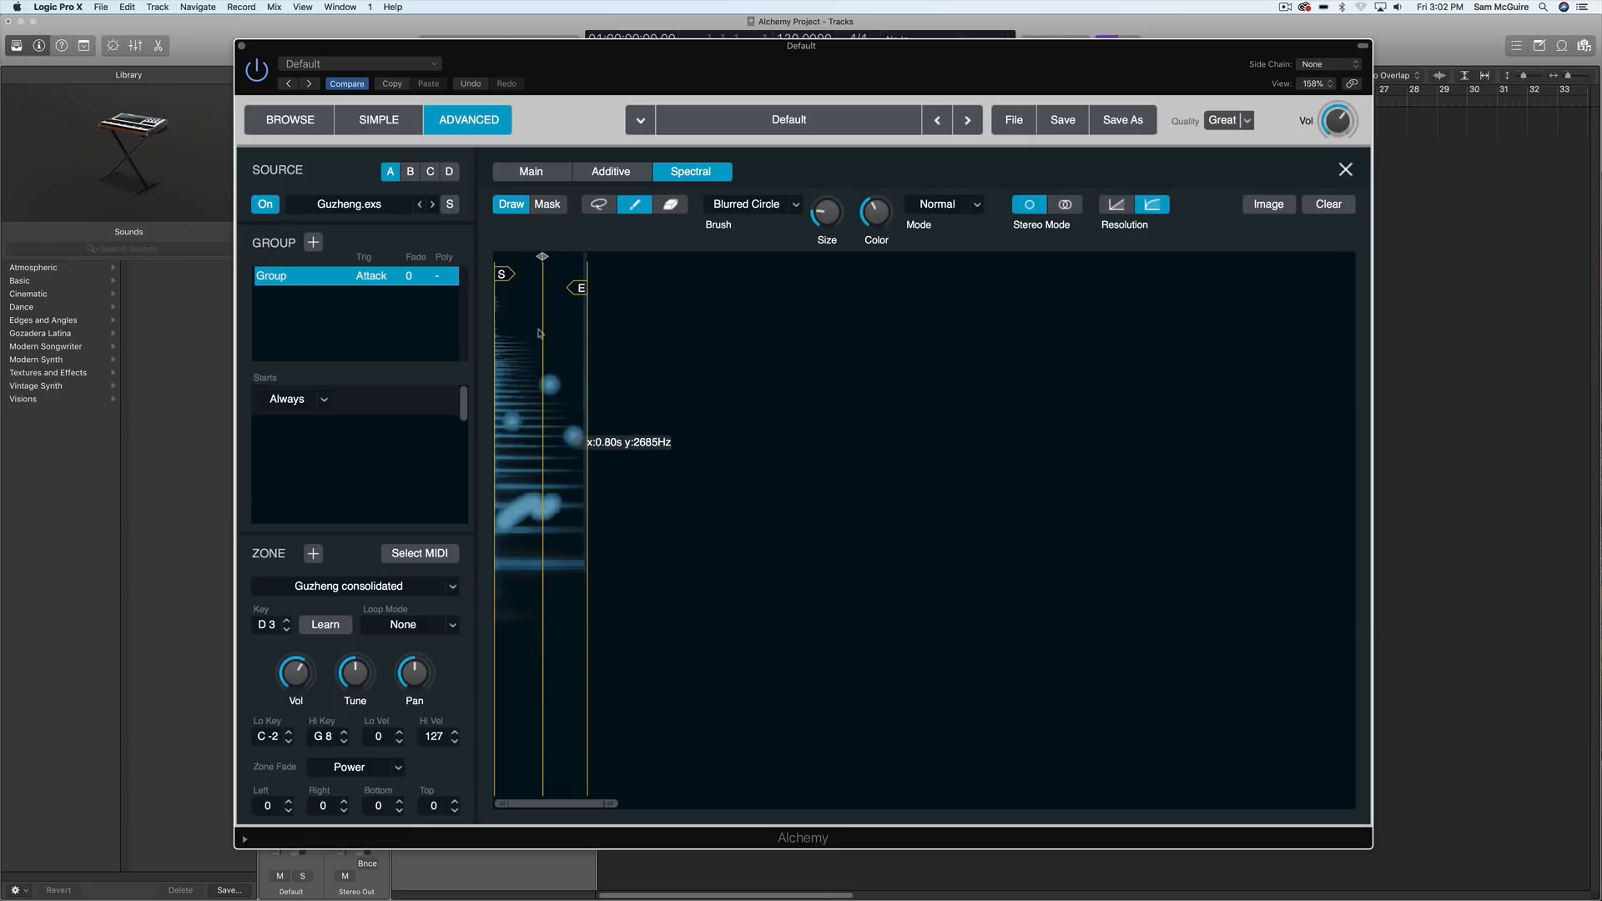
click(513, 333)
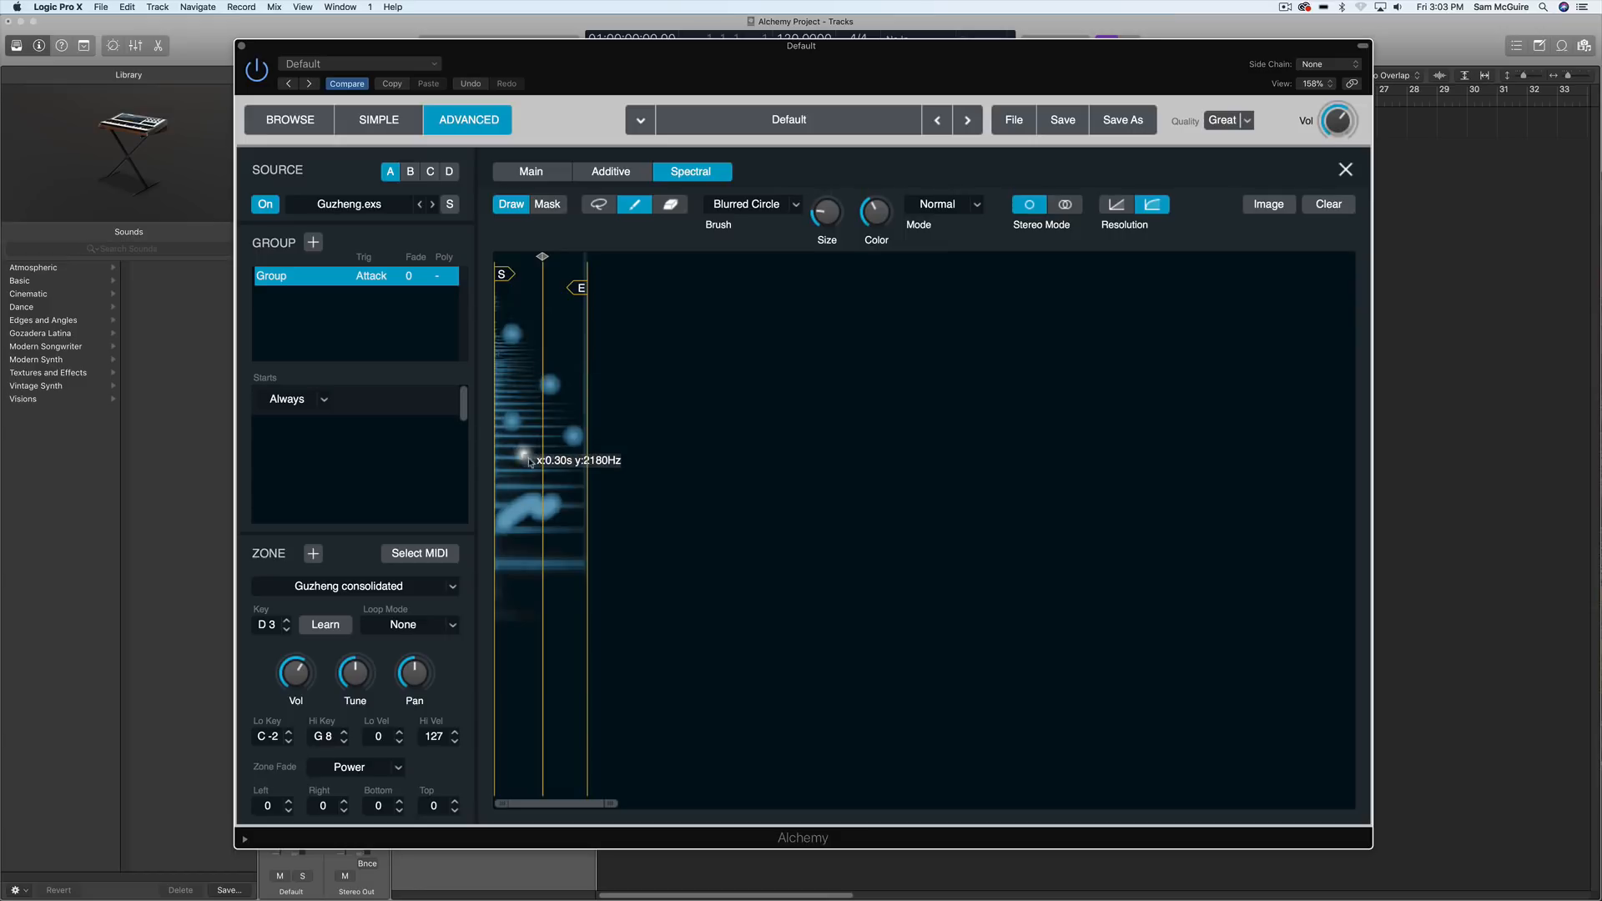
click(1345, 170)
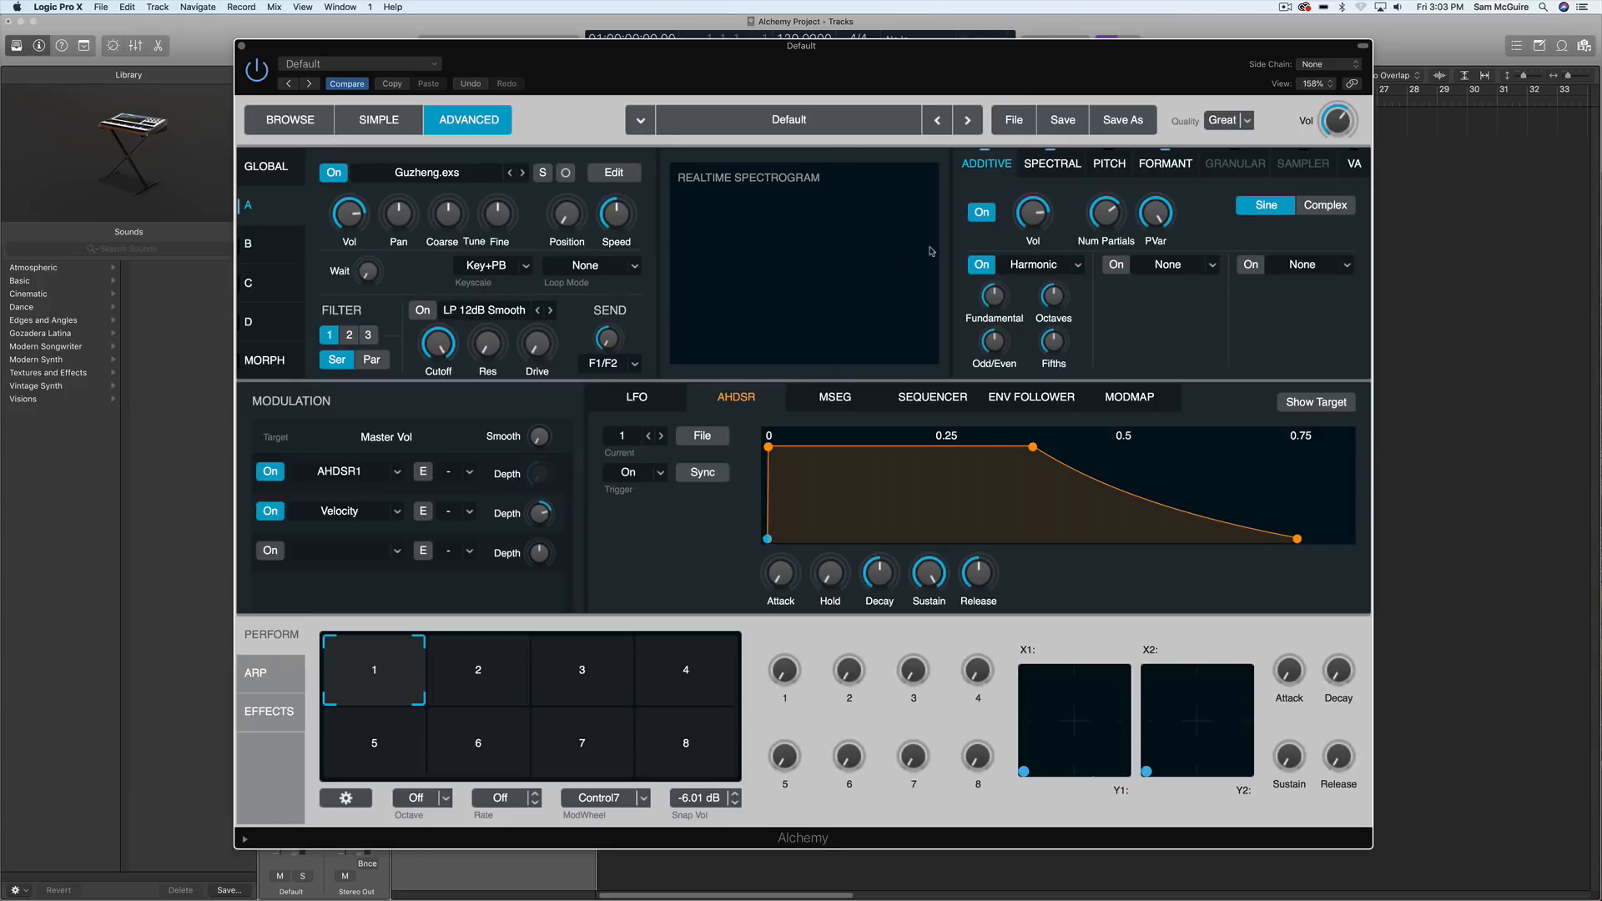